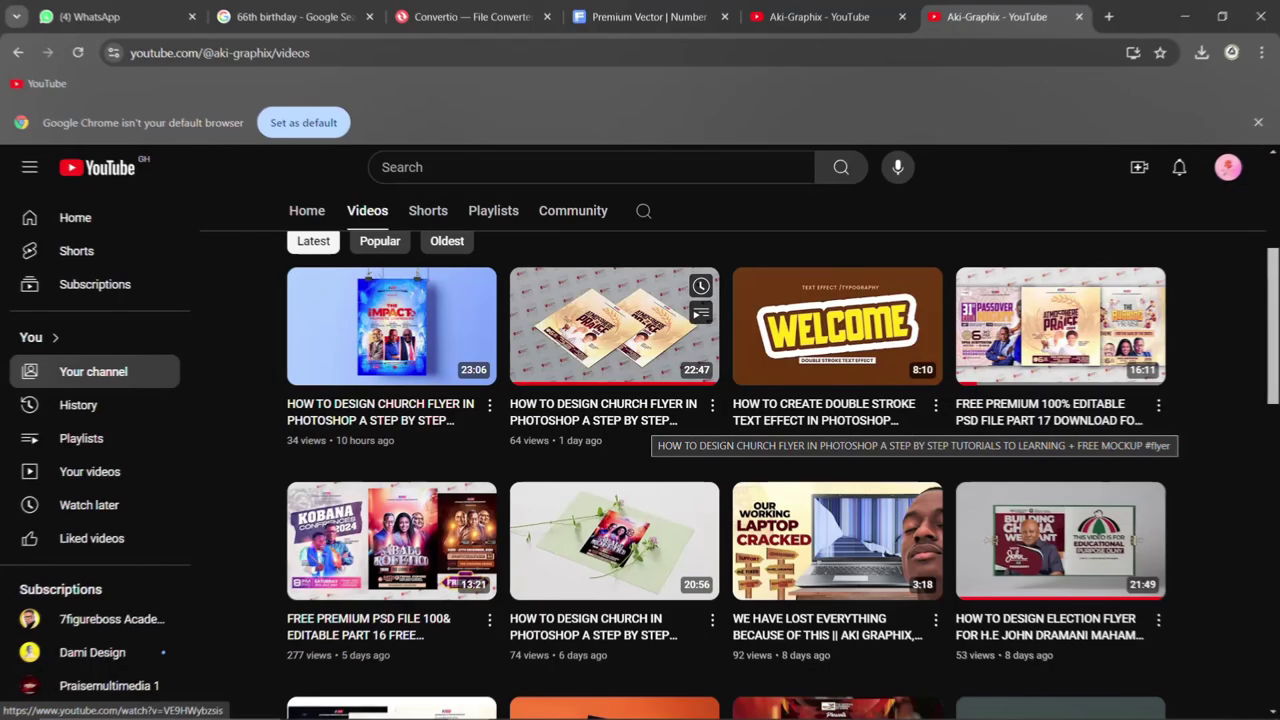
# Select the 63 anniversary logo layer inside the TEXT & GLOWS group
pyautogui.scroll(-2, 645, 430)
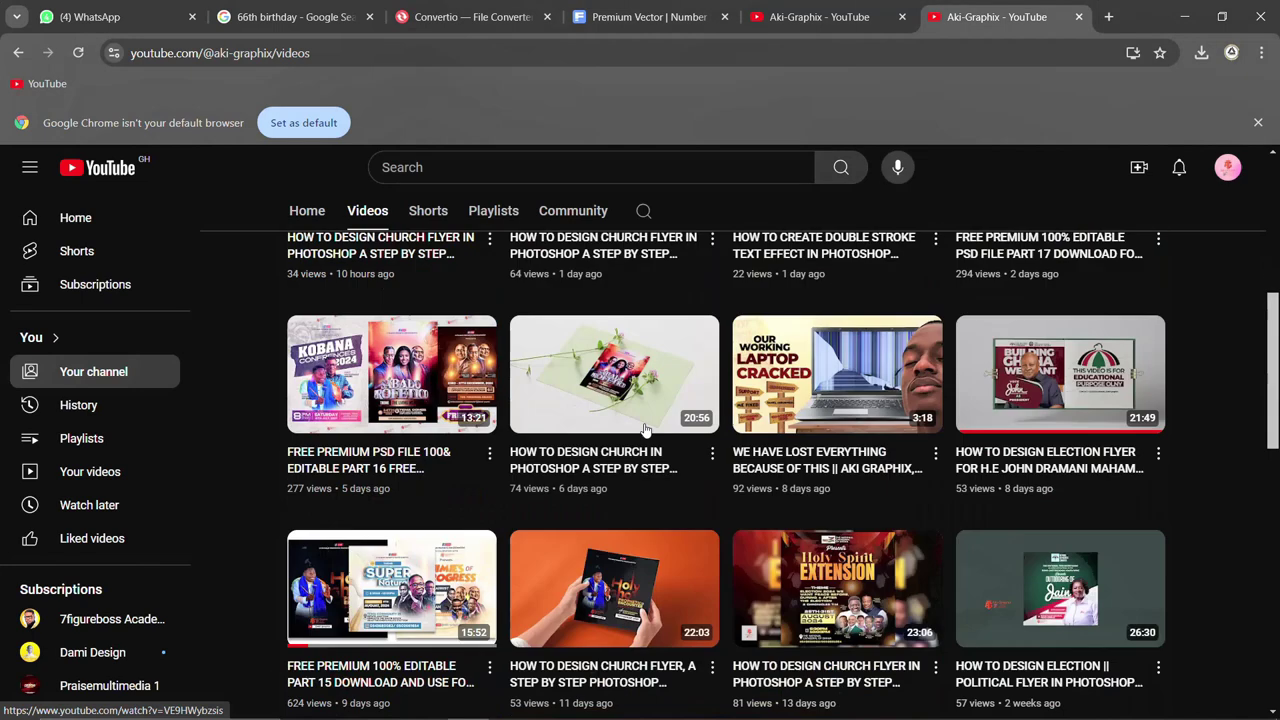
pyautogui.scroll(-2, 645, 430)
pyautogui.scroll(-1, 645, 430)
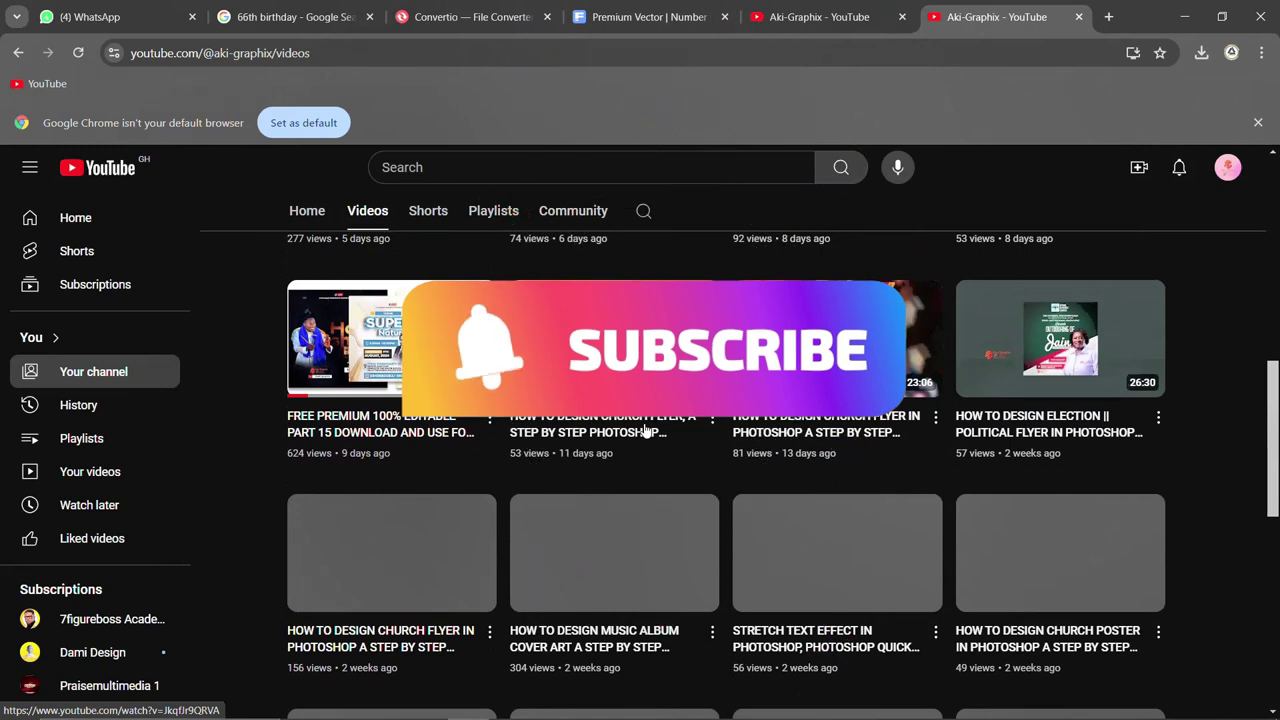
pyautogui.scroll(3, 645, 430)
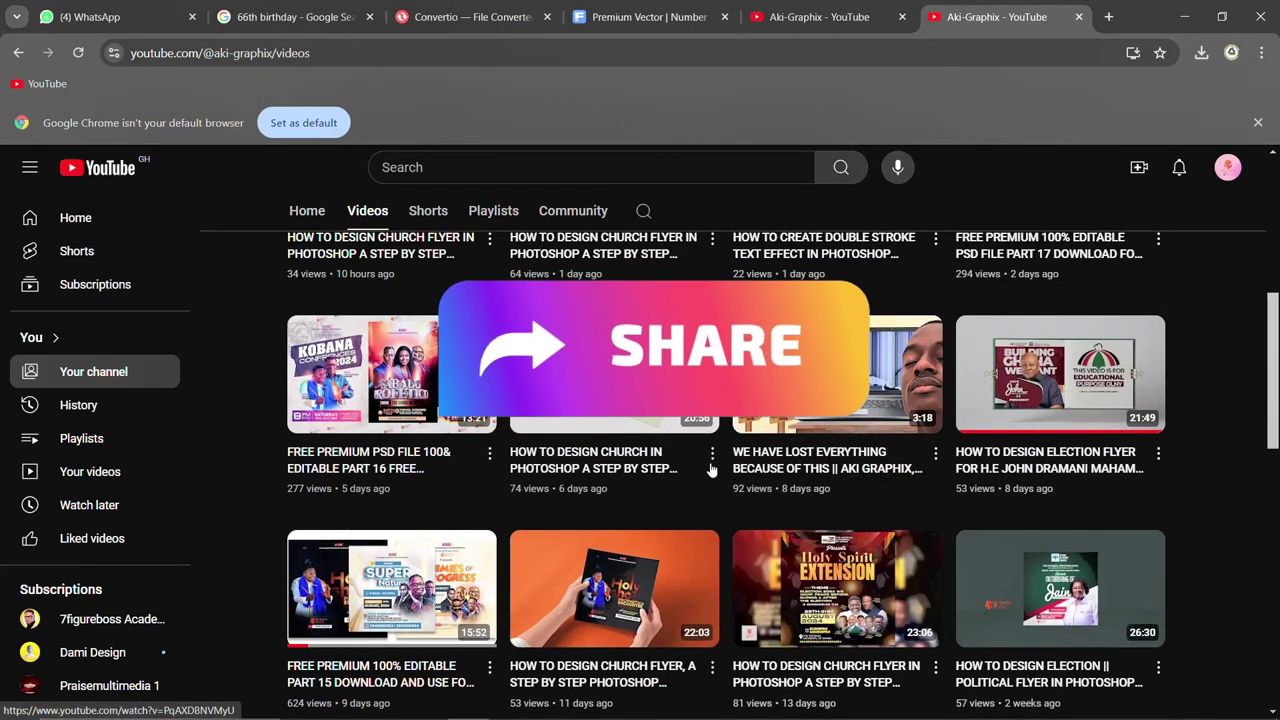
pyautogui.scroll(-1, 710, 470)
pyautogui.scroll(1, 710, 470)
pyautogui.scroll(2, 680, 455)
pyautogui.scroll(3, 650, 443)
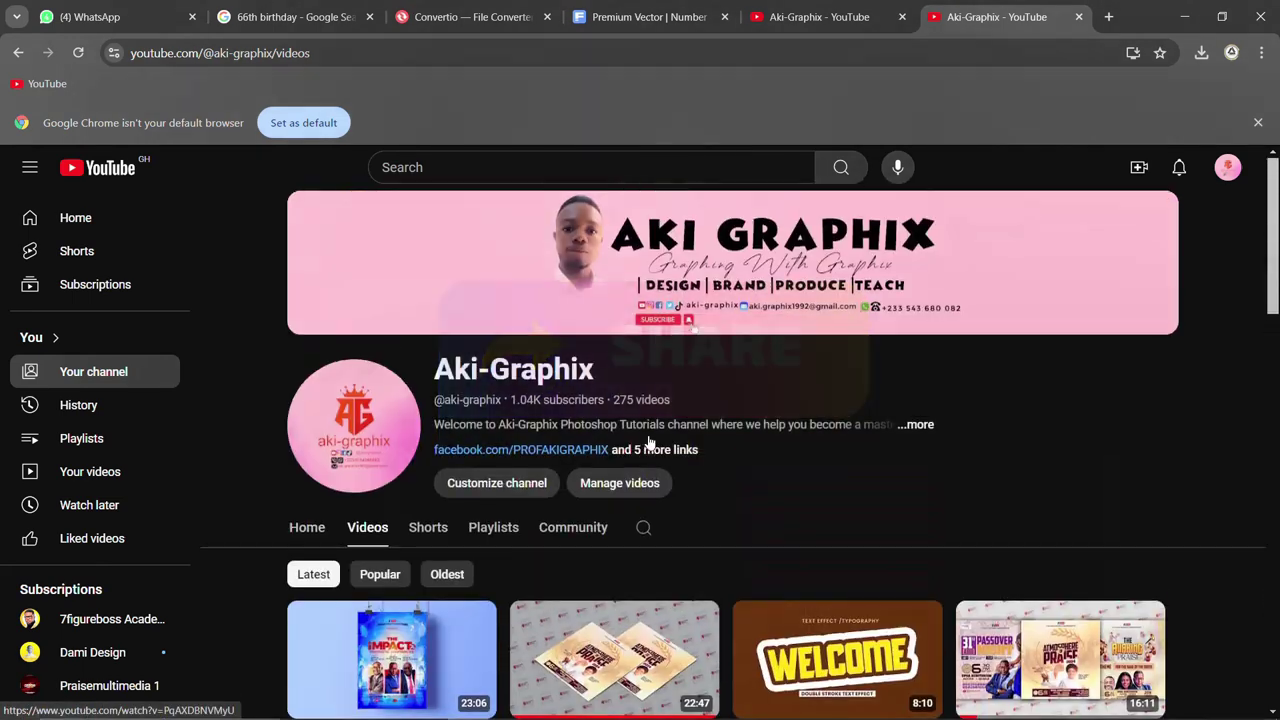
pyautogui.scroll(-3, 648, 442)
pyautogui.scroll(-3, 648, 442)
pyautogui.scroll(-3, 648, 442)
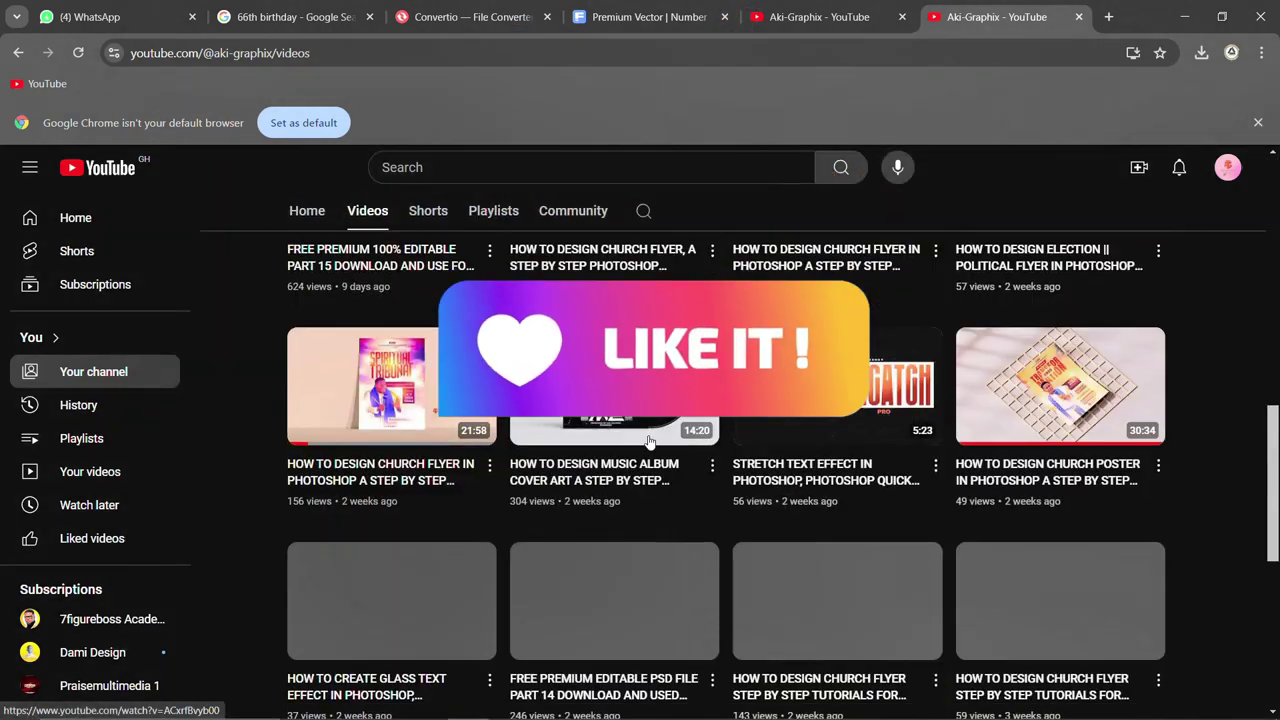
pyautogui.scroll(-2, 648, 442)
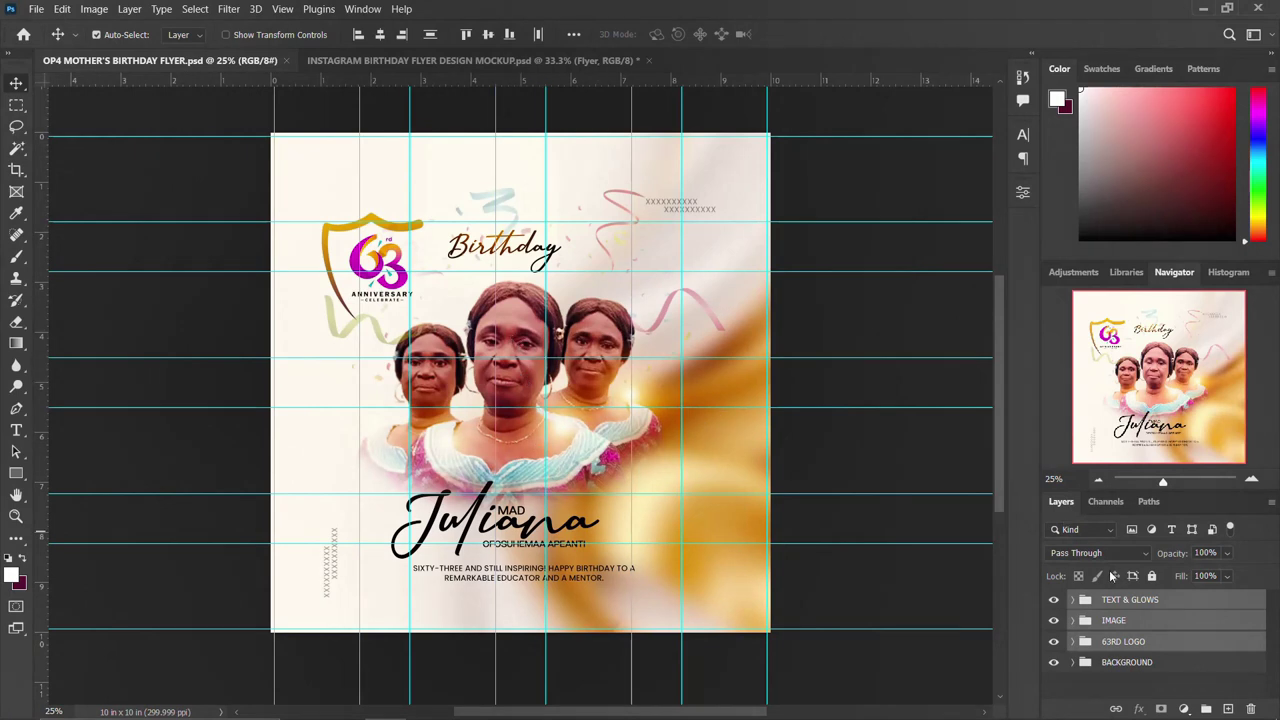
pyautogui.click(352, 268)
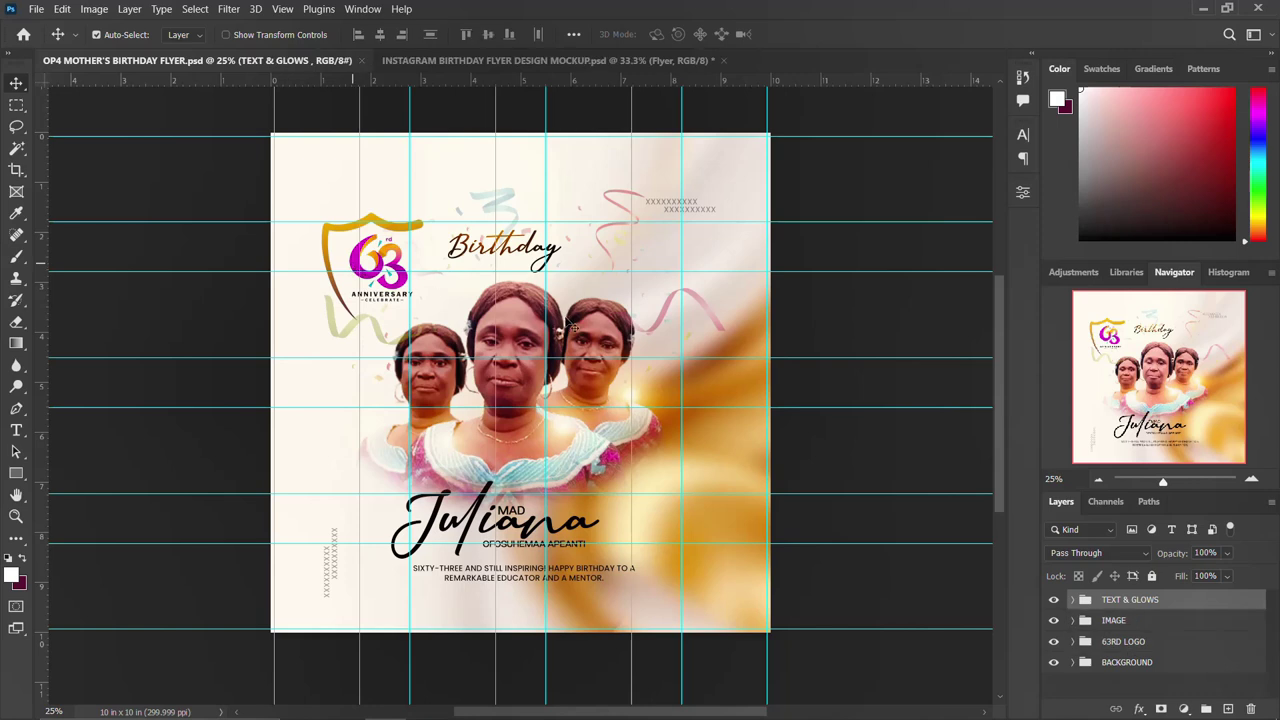
pyautogui.click(355, 270)
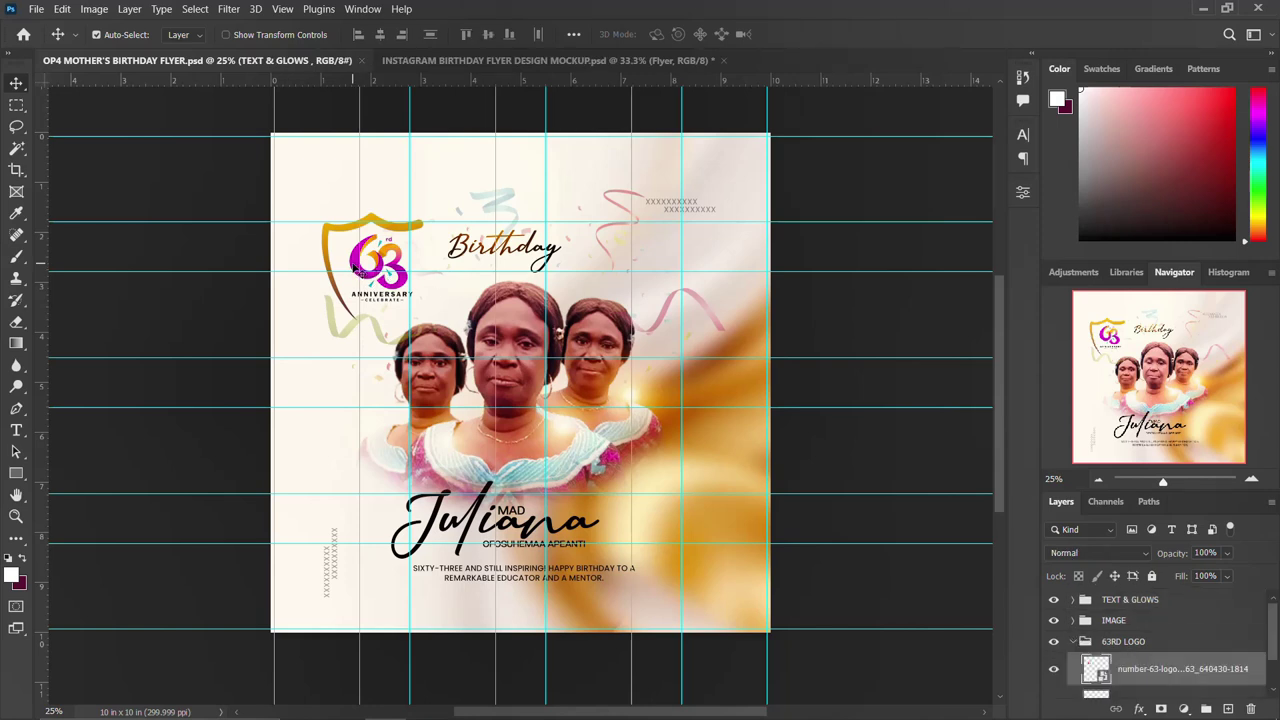
# Switch from Photoshop to the photo viewer window with Alt+Tab
pyautogui.doubleClick(1047, 668)
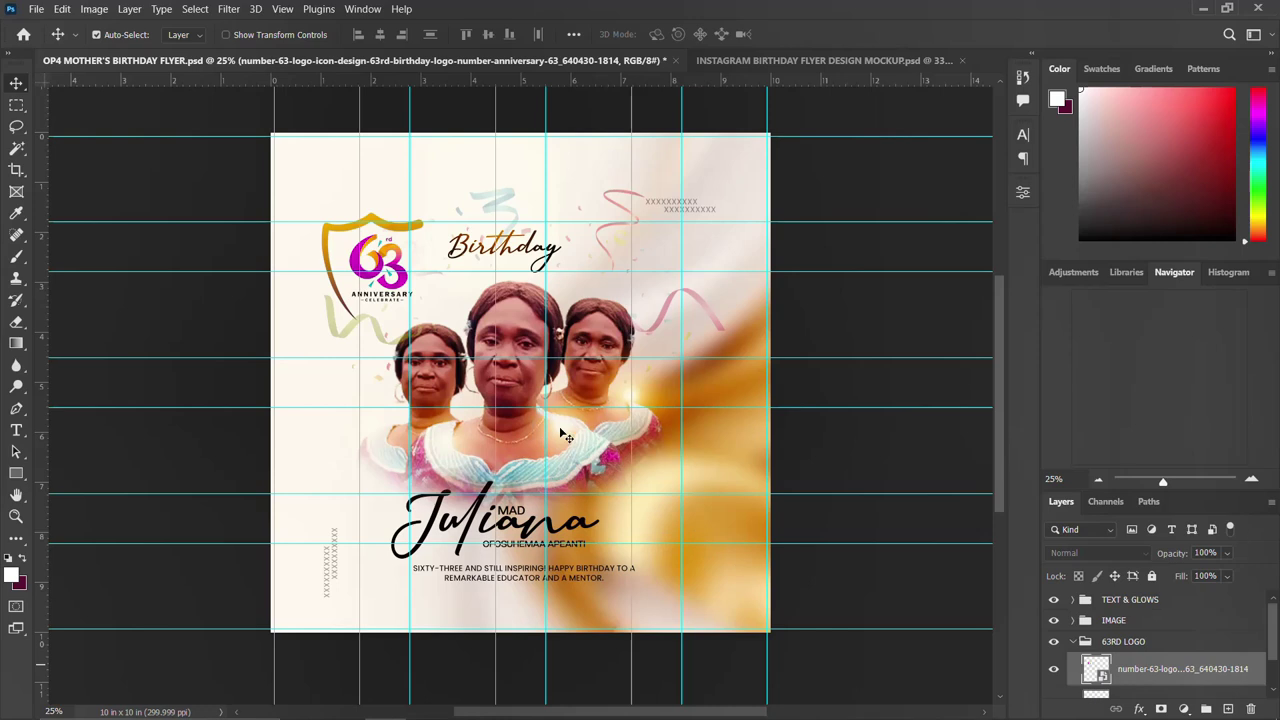
pyautogui.moveTo(600, 715)
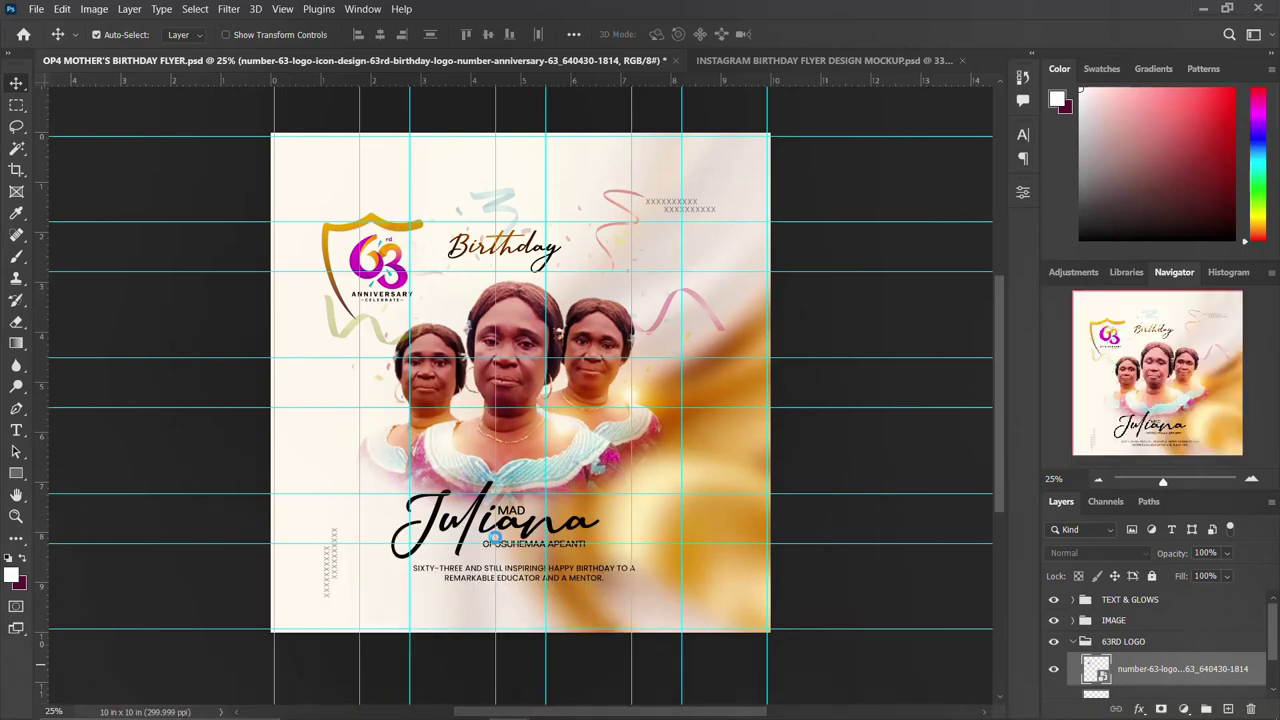
pyautogui.hotkey('alt', 'Tab')
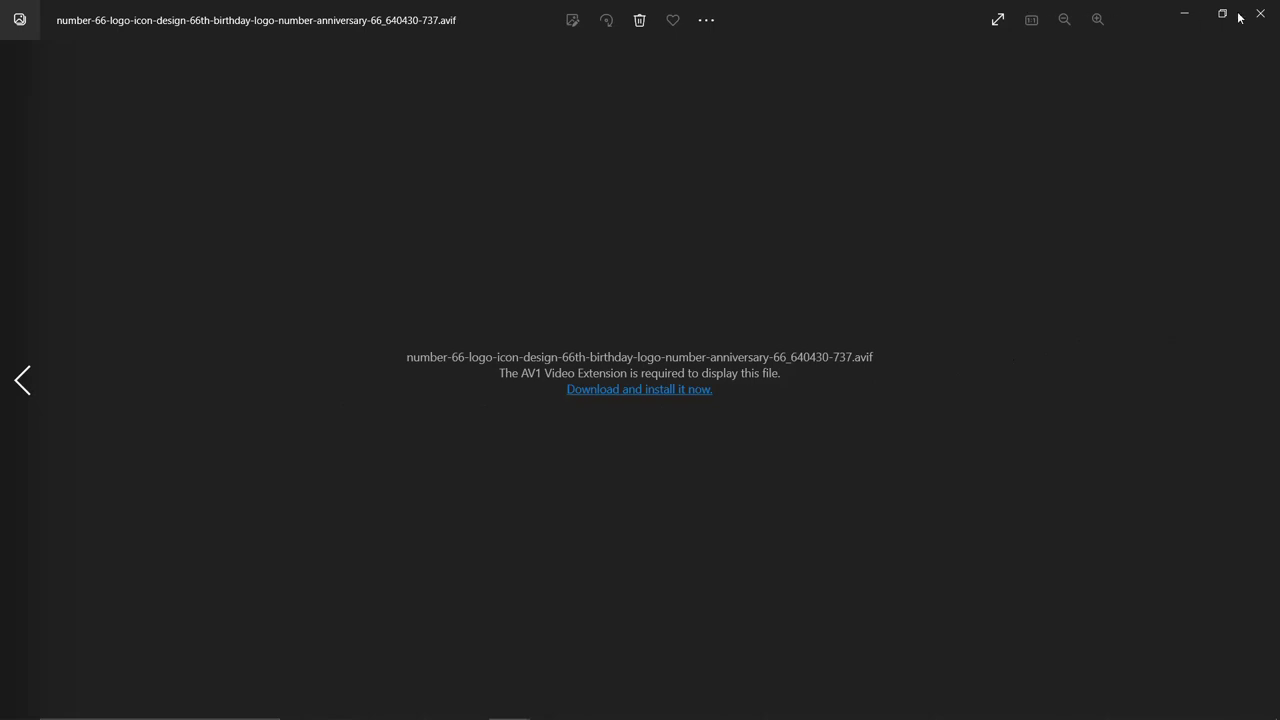
# View the 63rd logo PNG in Photos, then close both Photos windows
pyautogui.moveTo(586, 660)
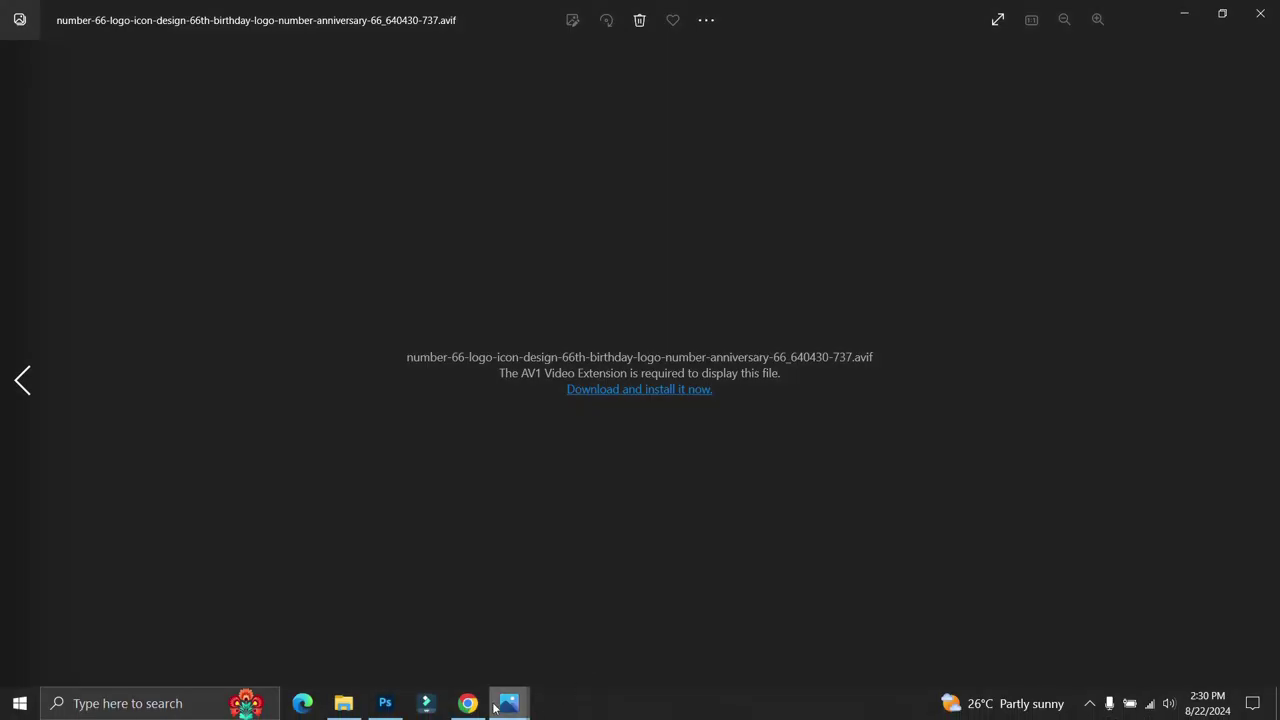
pyautogui.moveTo(508, 710)
pyautogui.click(615, 615)
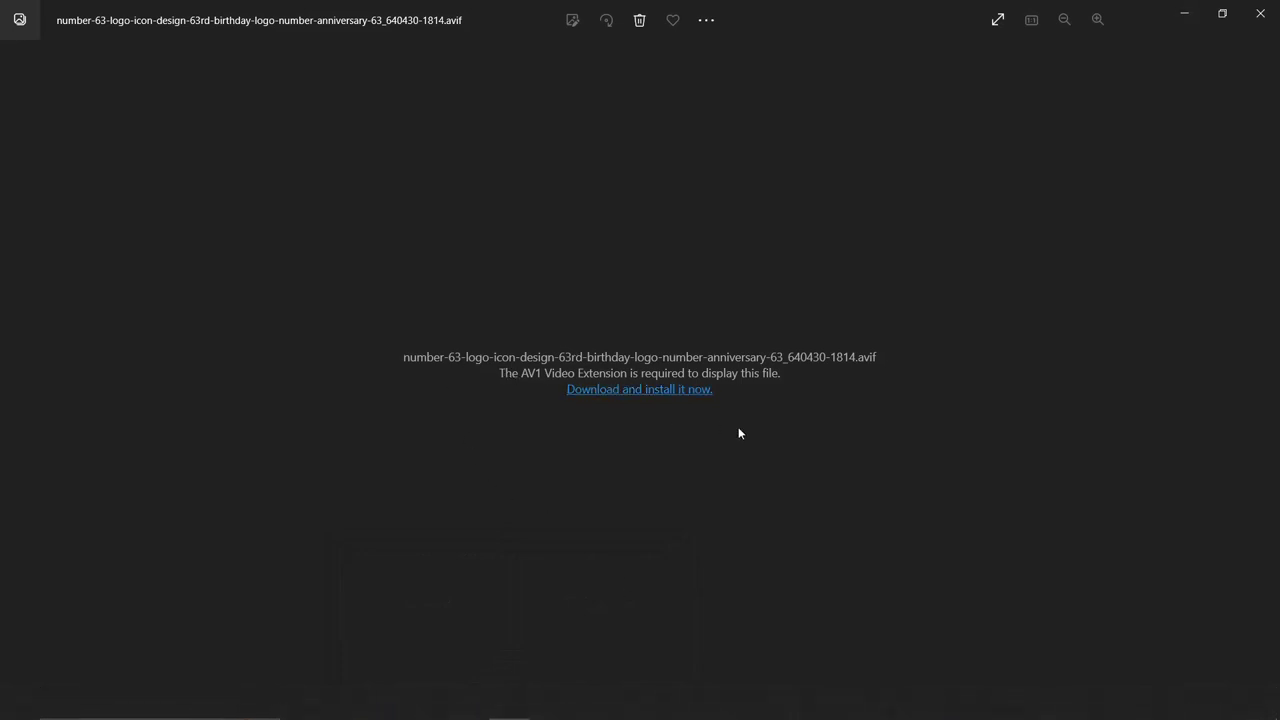
pyautogui.moveTo(10, 389)
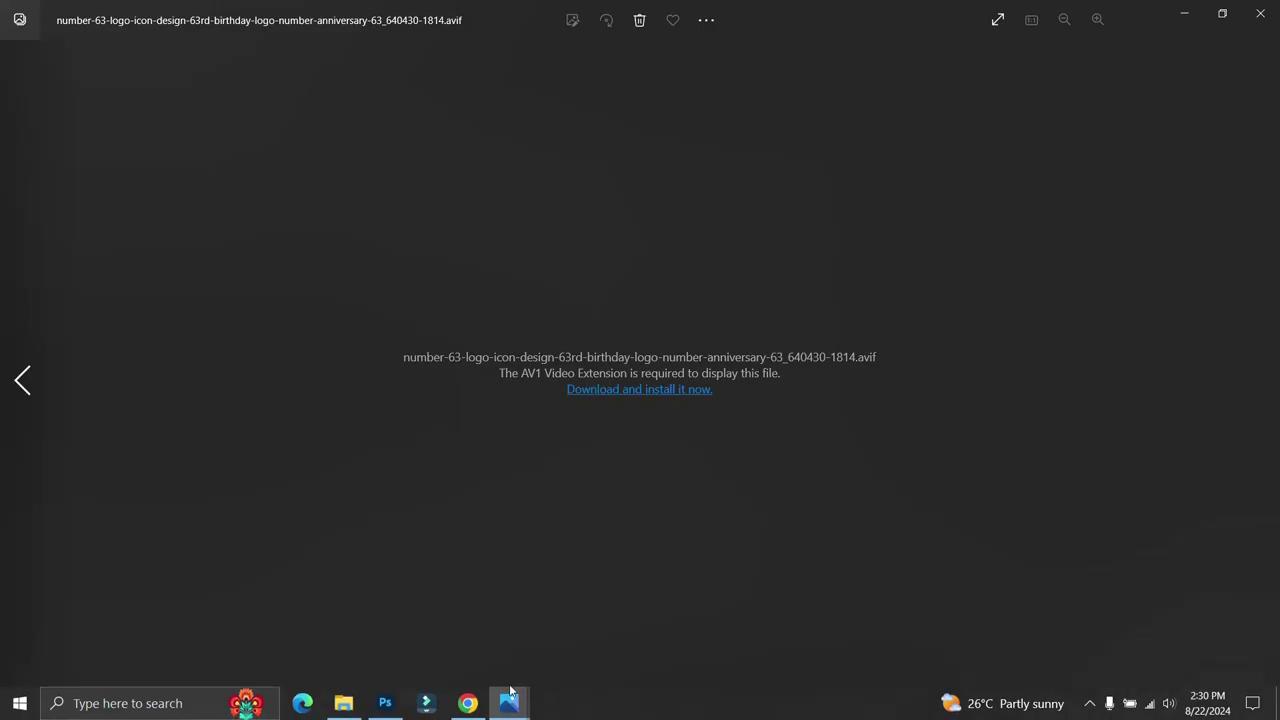
pyautogui.click(508, 705)
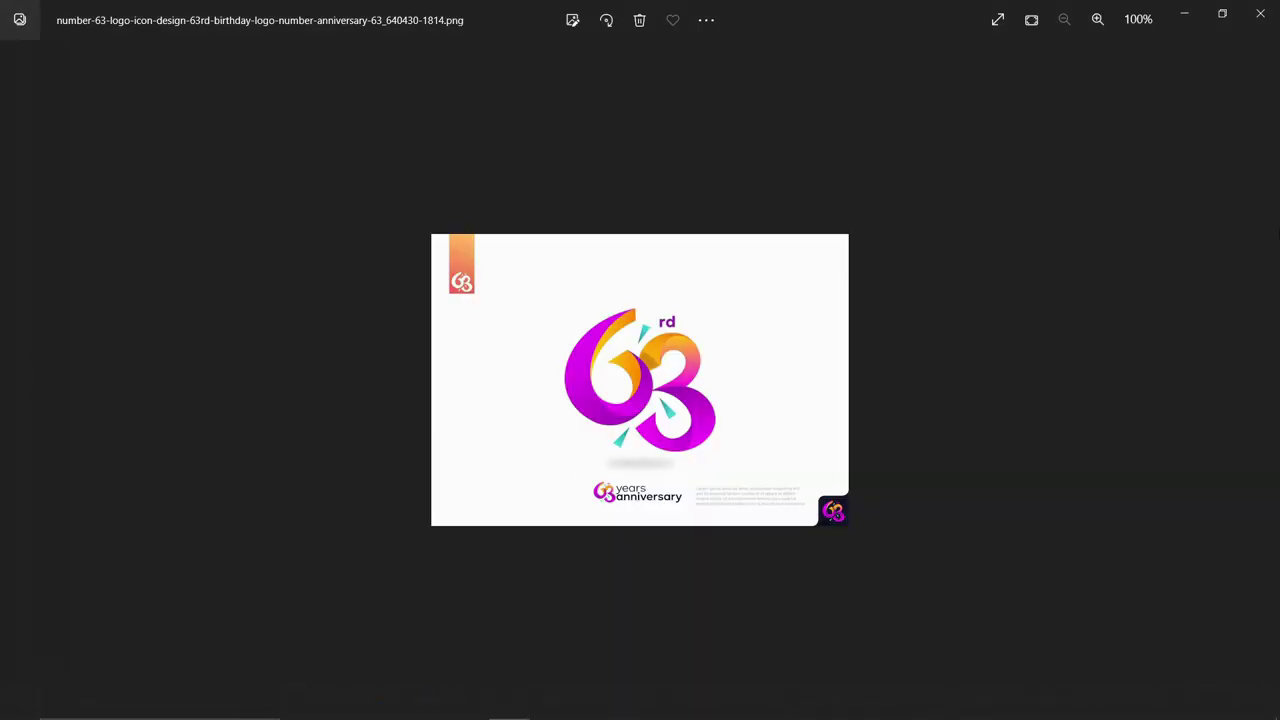
pyautogui.click(1262, 13)
pyautogui.click(1260, 13)
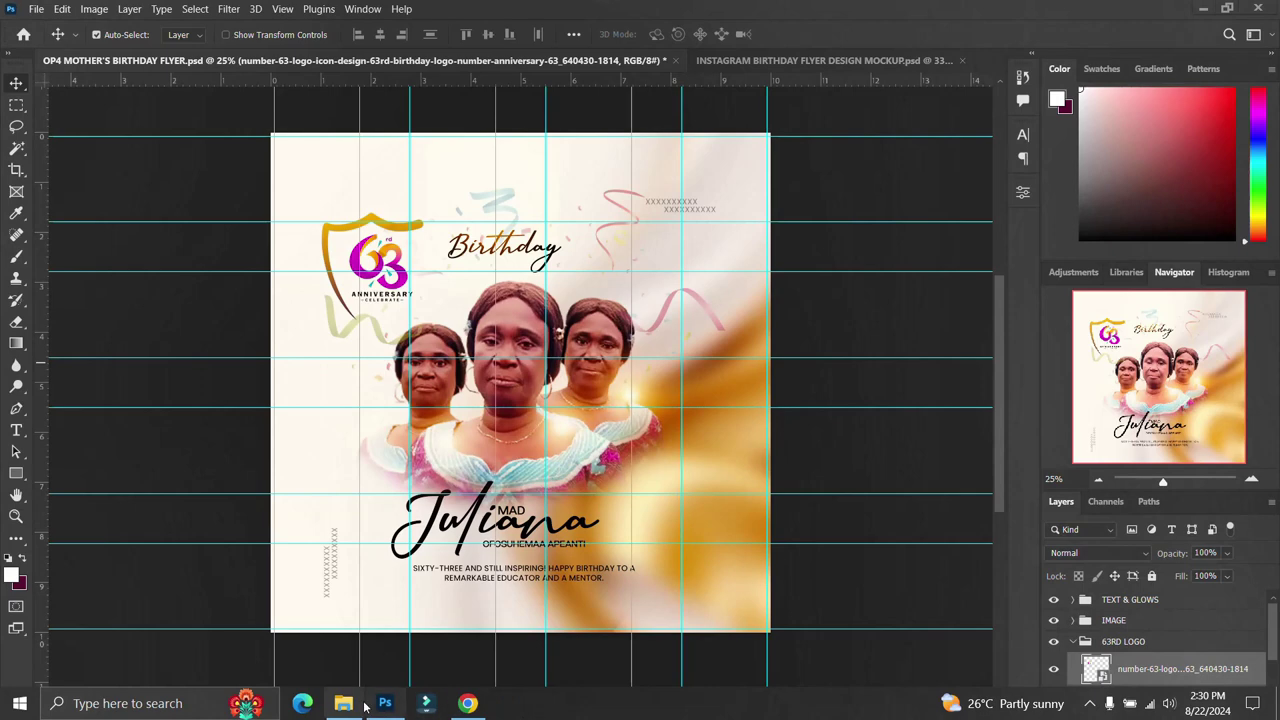
# Minimize Photoshop and Chrome and open the number-66 logo .avif file from the desktop
pyautogui.click(1204, 12)
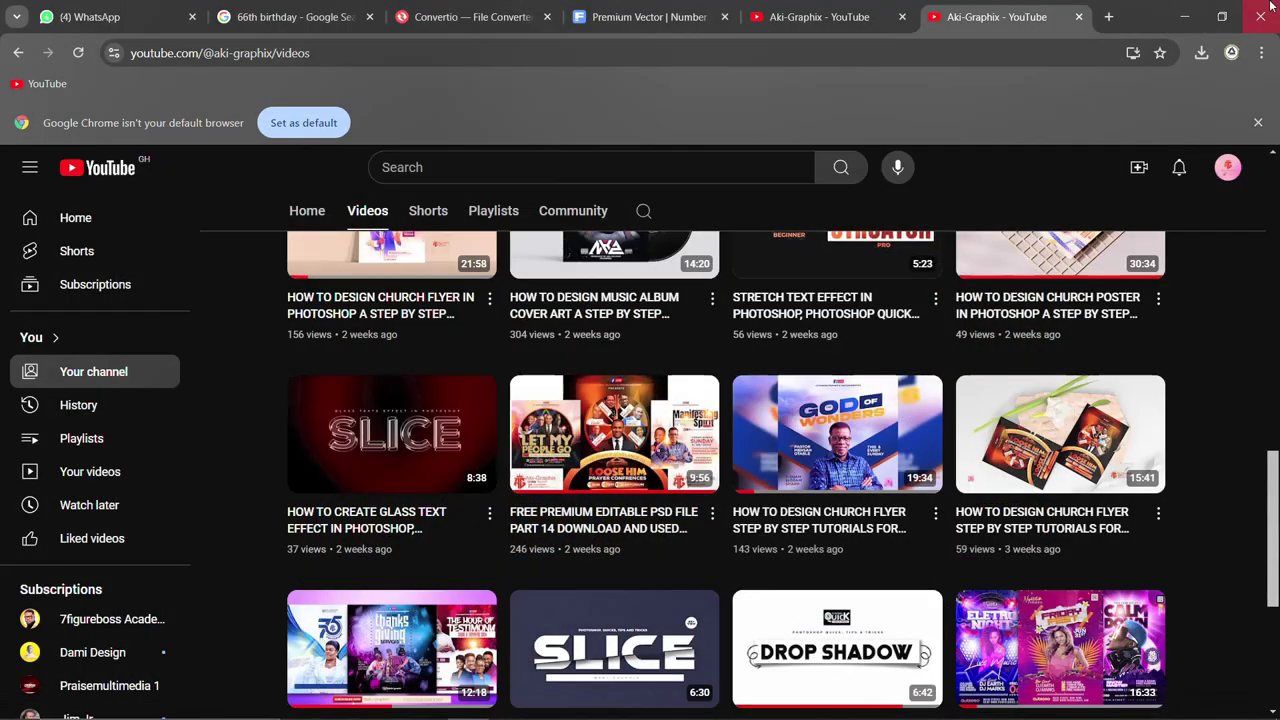
pyautogui.click(1185, 14)
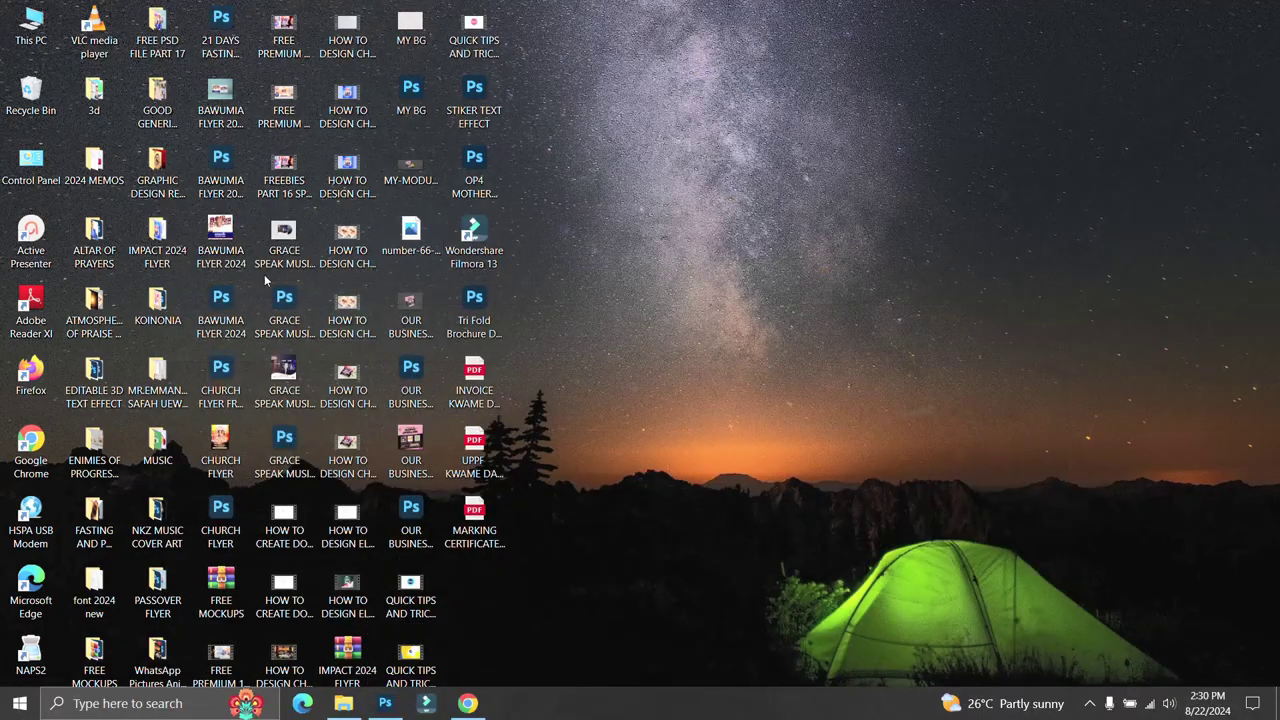
pyautogui.click(409, 243)
pyautogui.doubleClick(409, 243)
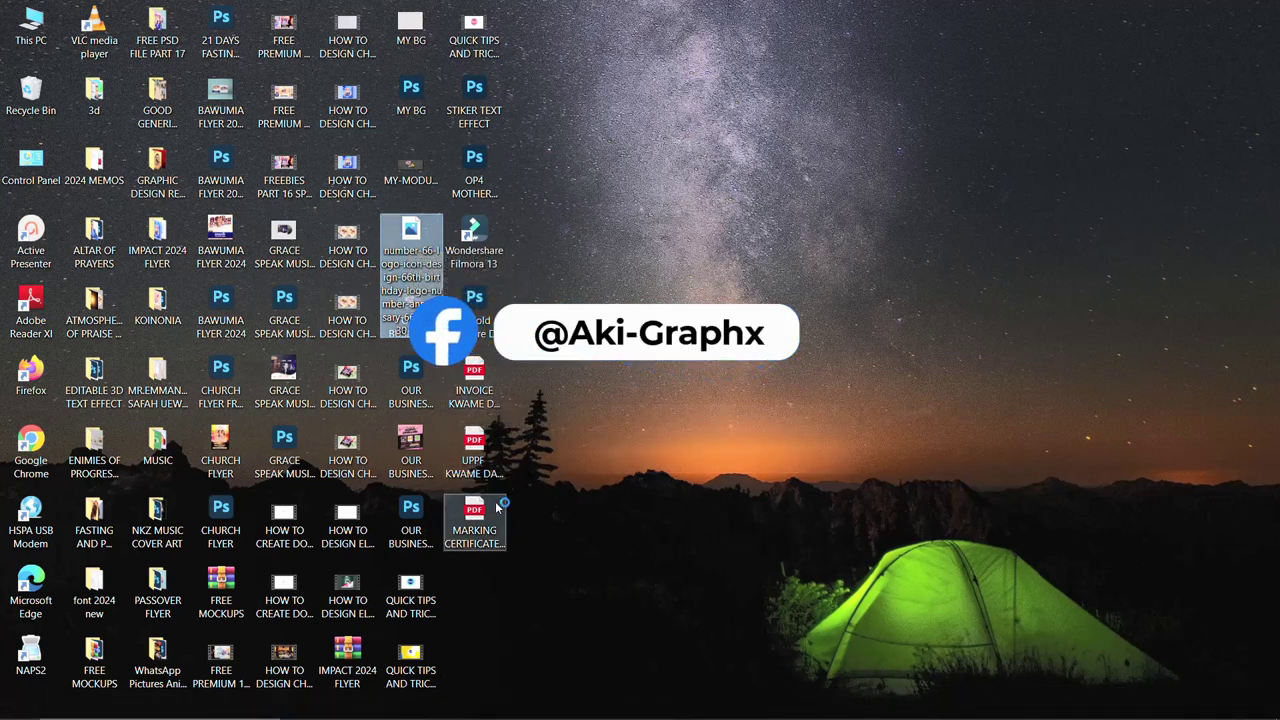
pyautogui.moveTo(447, 715)
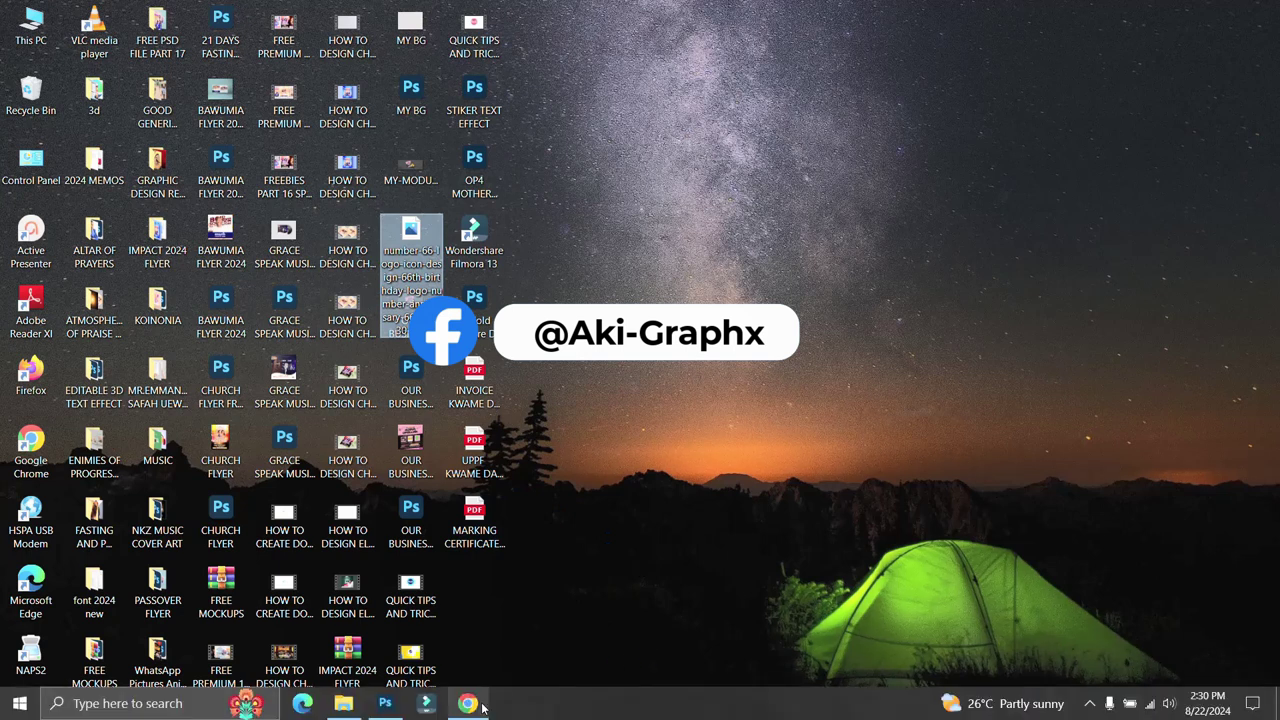
pyautogui.click(467, 703)
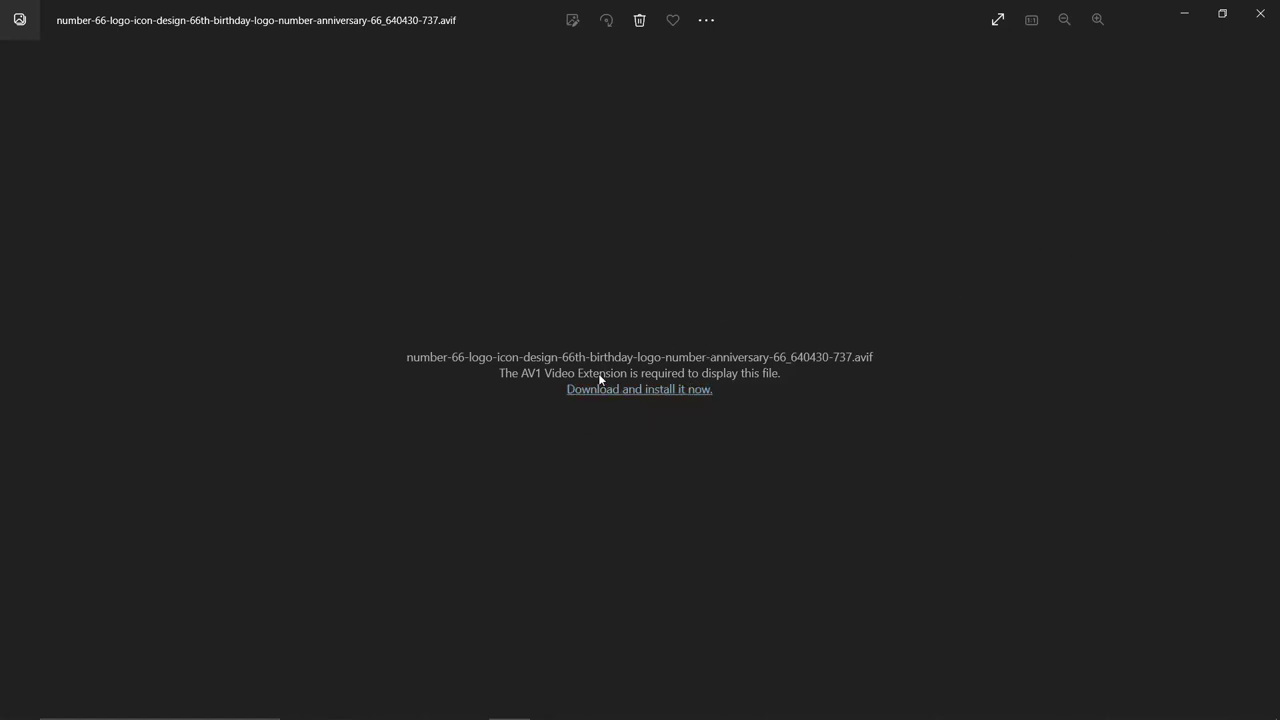
# Close the unreadable number-66 logo, reopen a desktop image, and return to the Photoshop flyer
pyautogui.click(1262, 16)
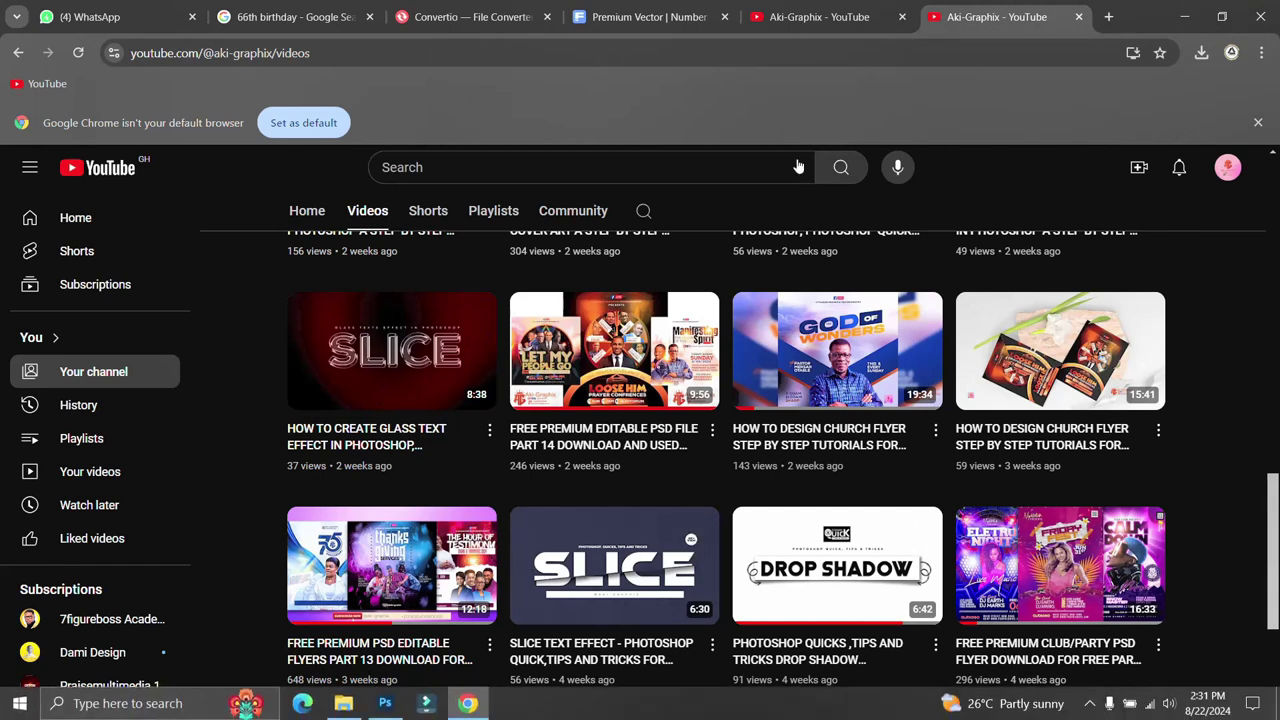
pyautogui.click(1184, 16)
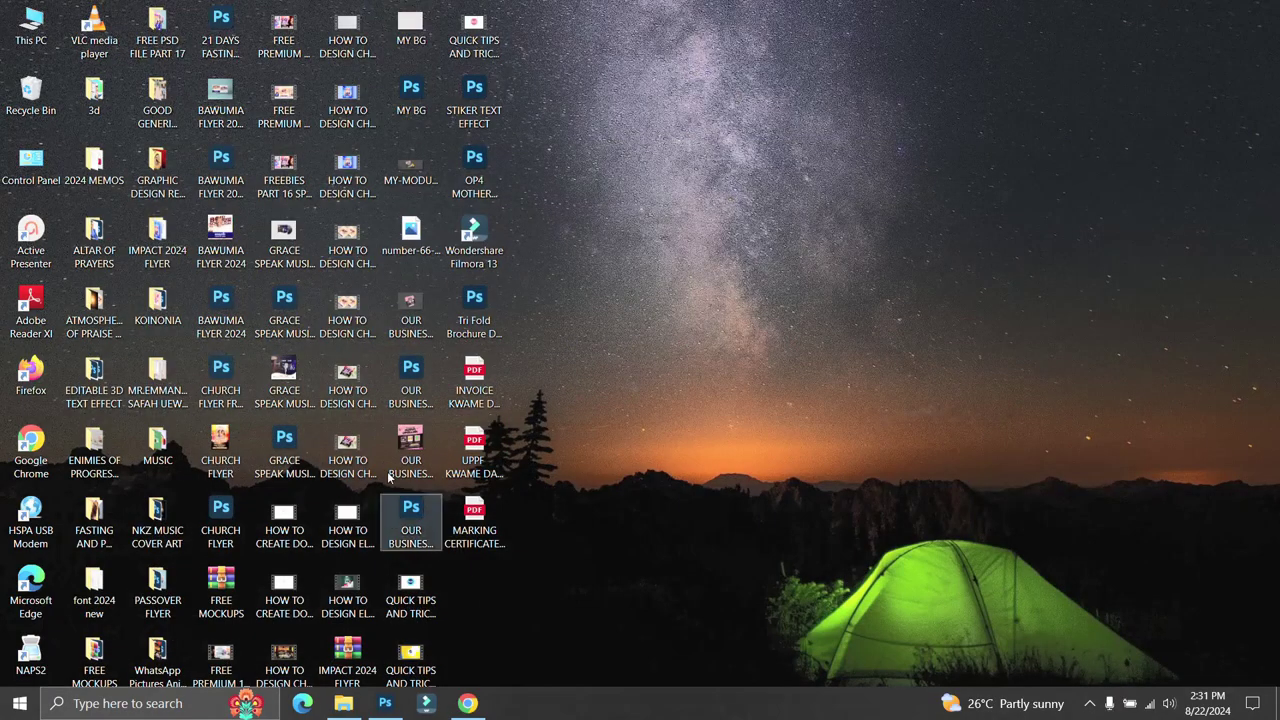
pyautogui.click(411, 308)
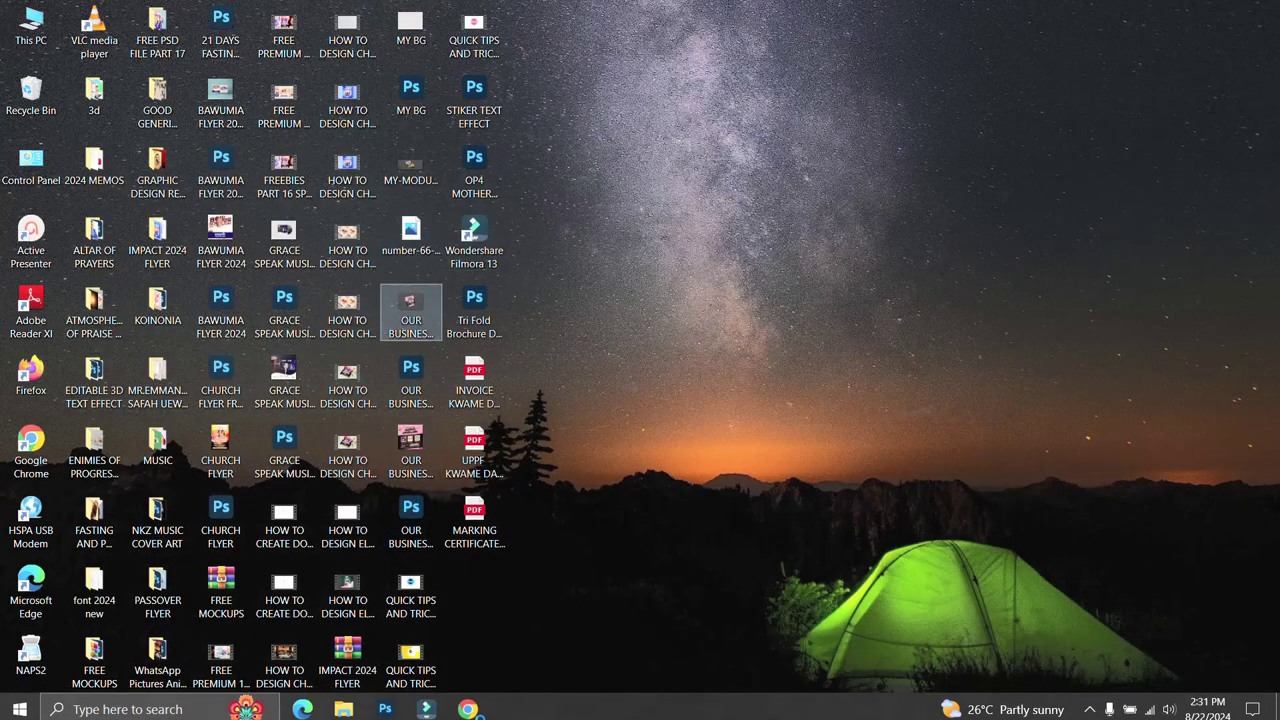
pyautogui.doubleClick(411, 308)
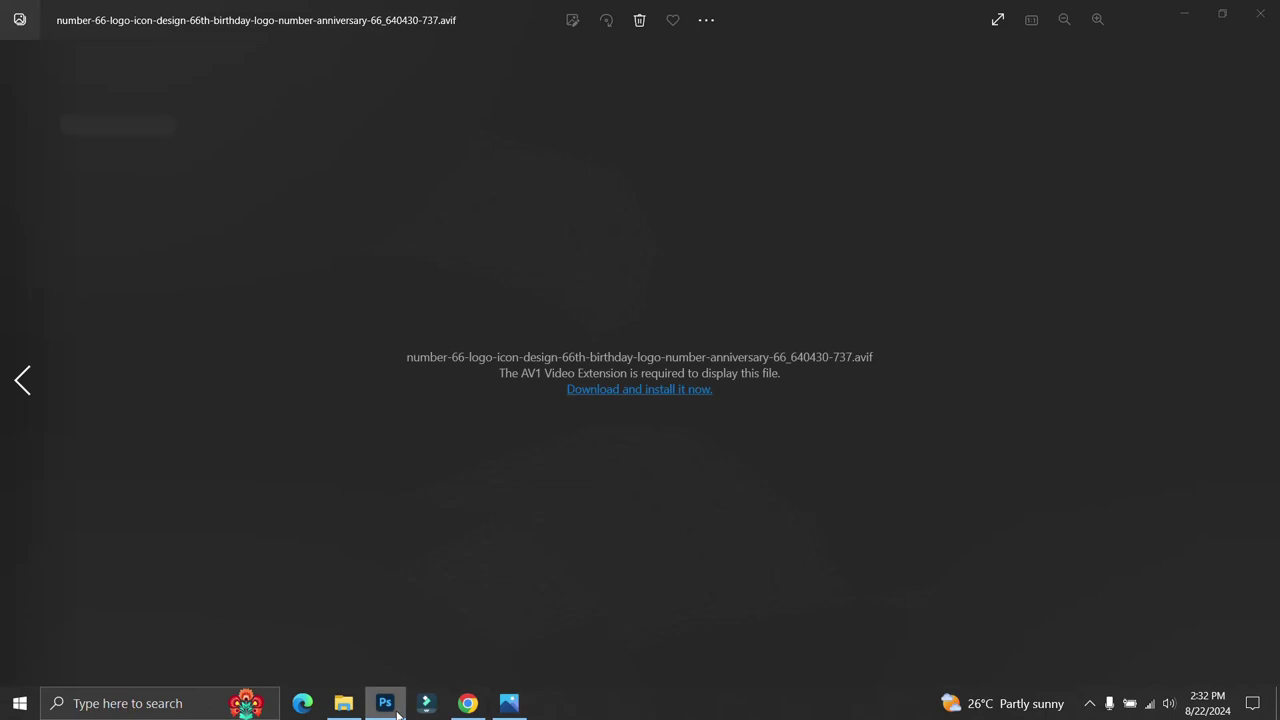
pyautogui.click(395, 710)
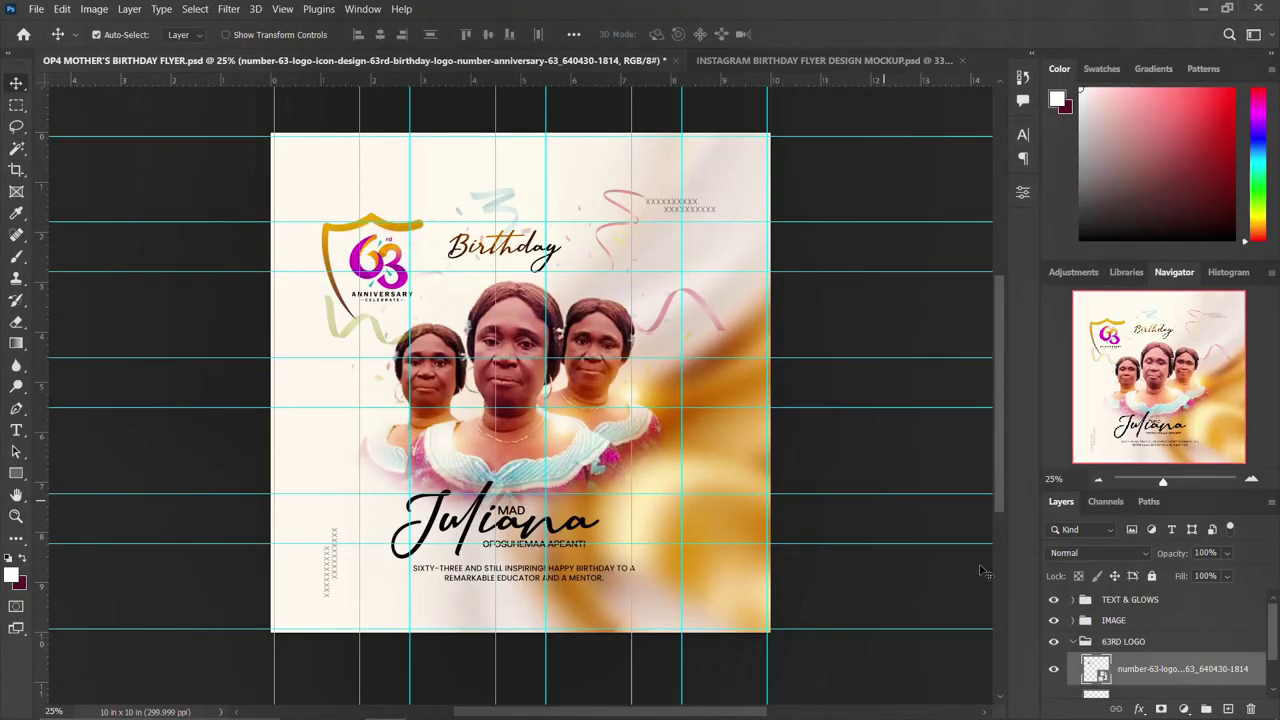
pyautogui.click(1055, 671)
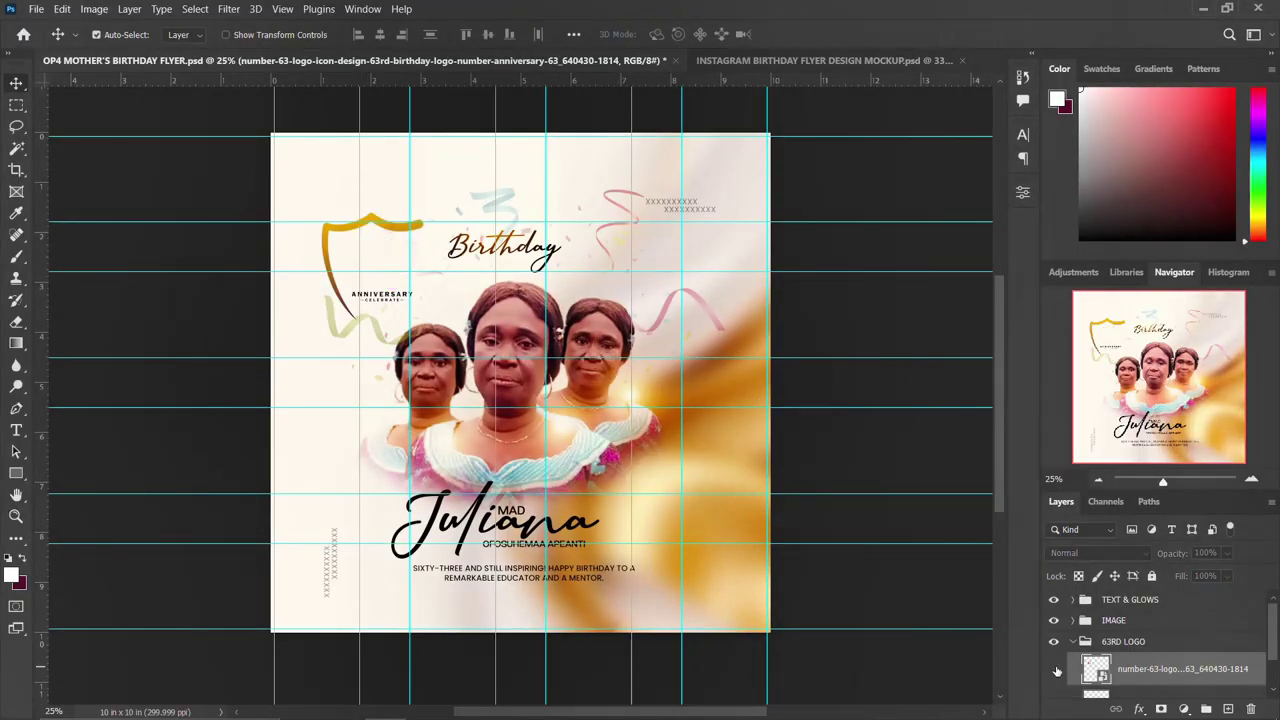
pyautogui.click(1055, 671)
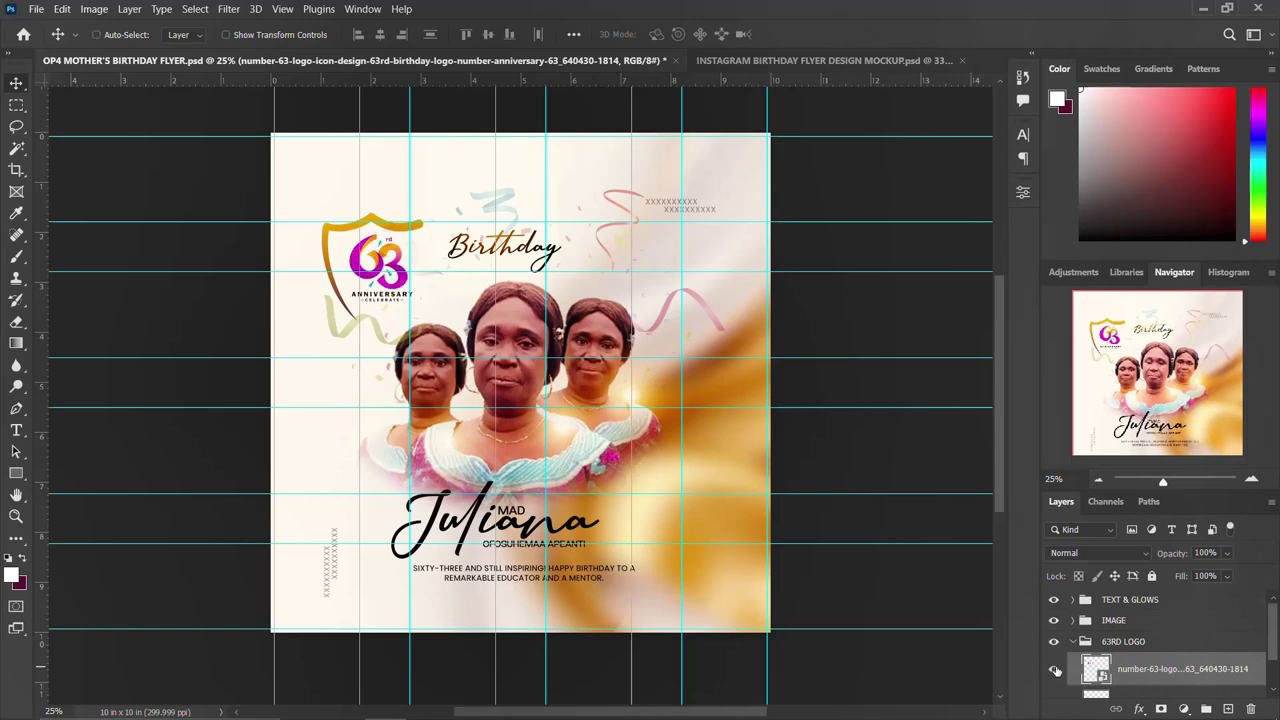
pyautogui.hotkey('ctrl', '+')
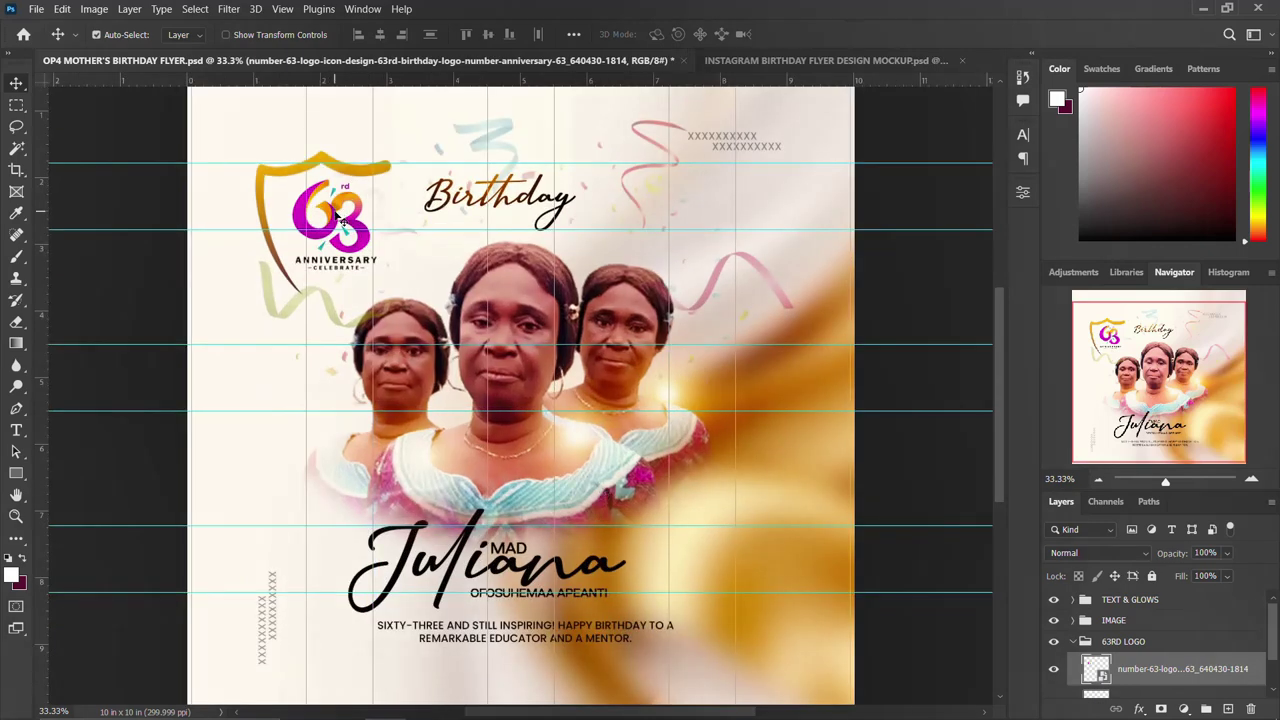
pyautogui.scroll(1, 667, 428)
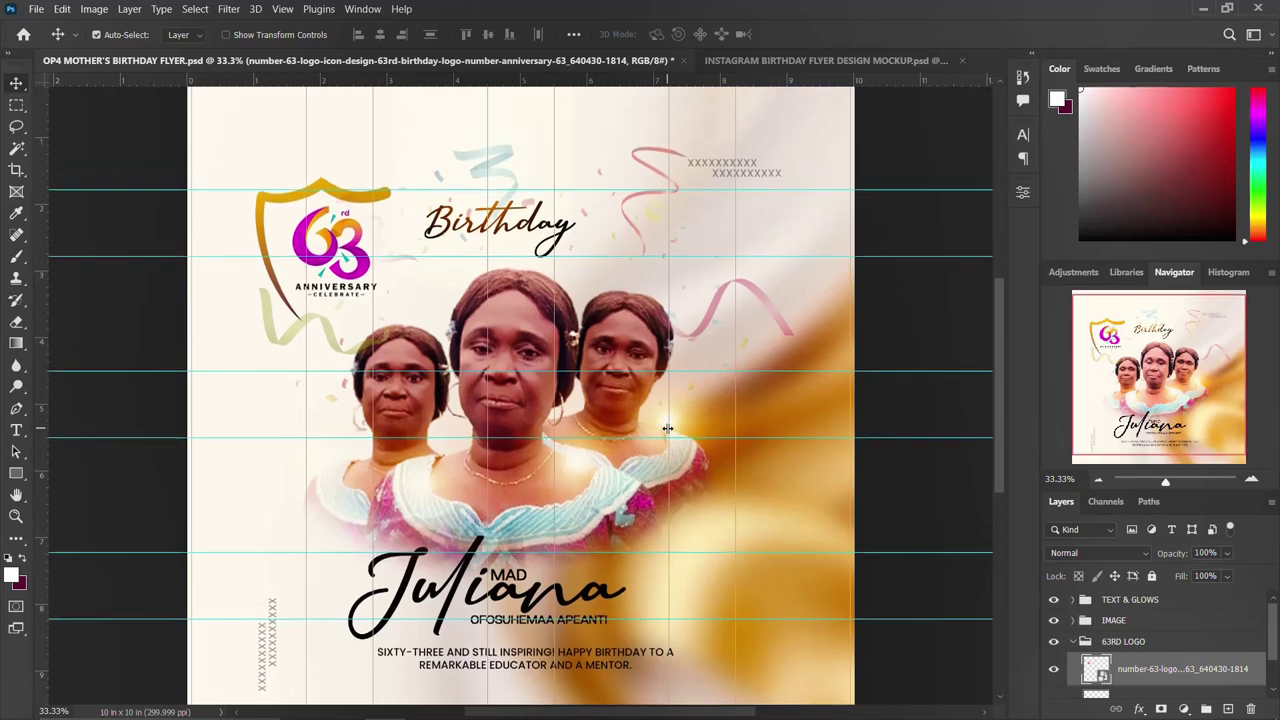
pyautogui.scroll(1, 667, 428)
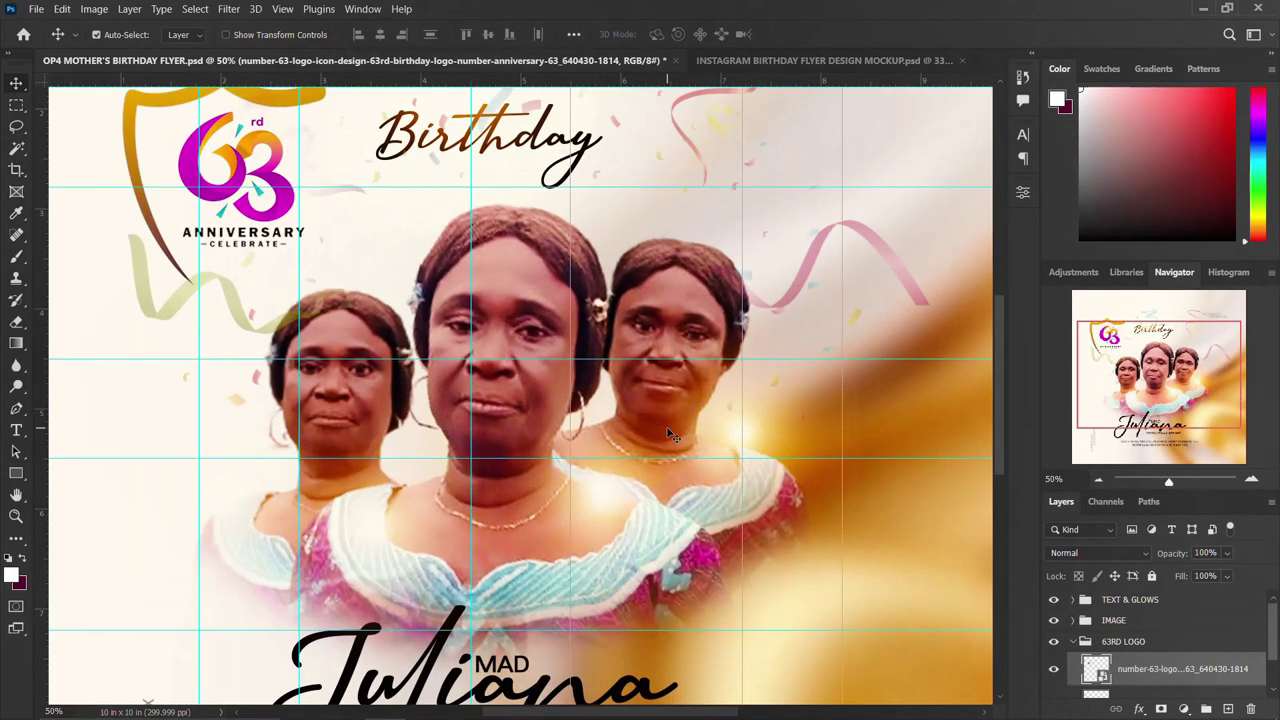
pyautogui.scroll(2, 667, 428)
pyautogui.scroll(2, 670, 432)
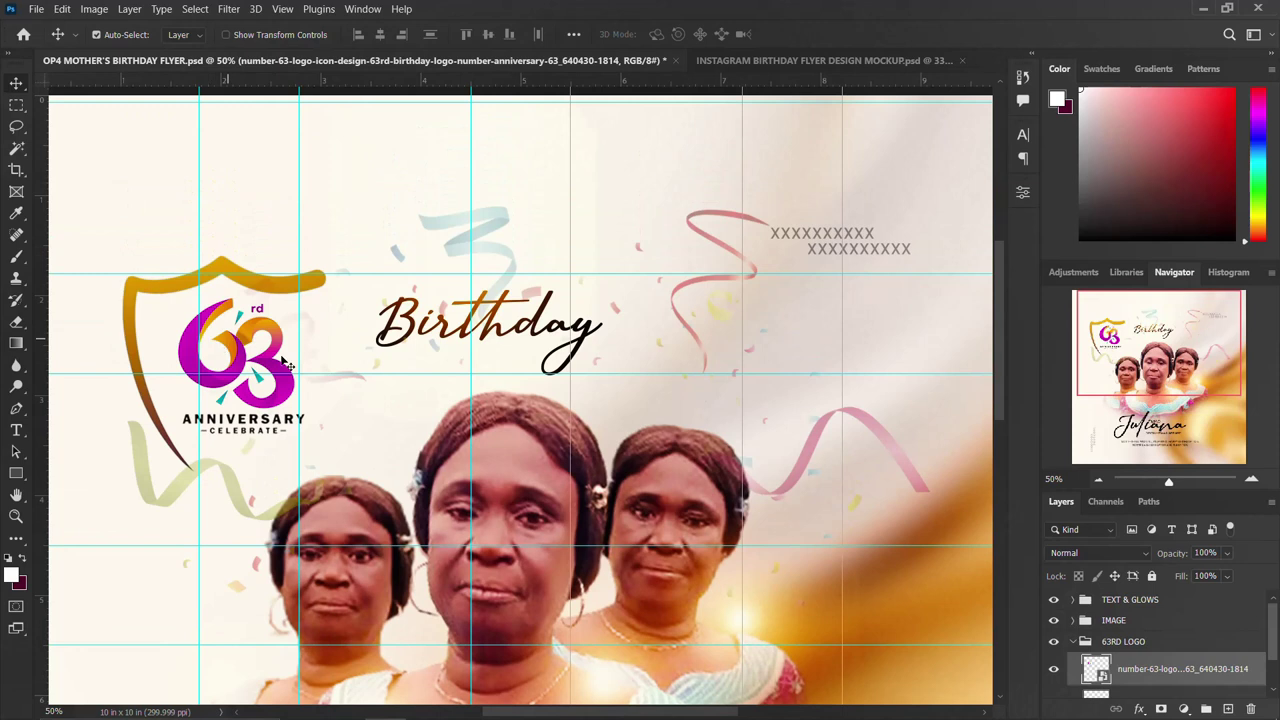
pyautogui.click(1047, 672)
pyautogui.click(1053, 669)
pyautogui.moveTo(420, 715)
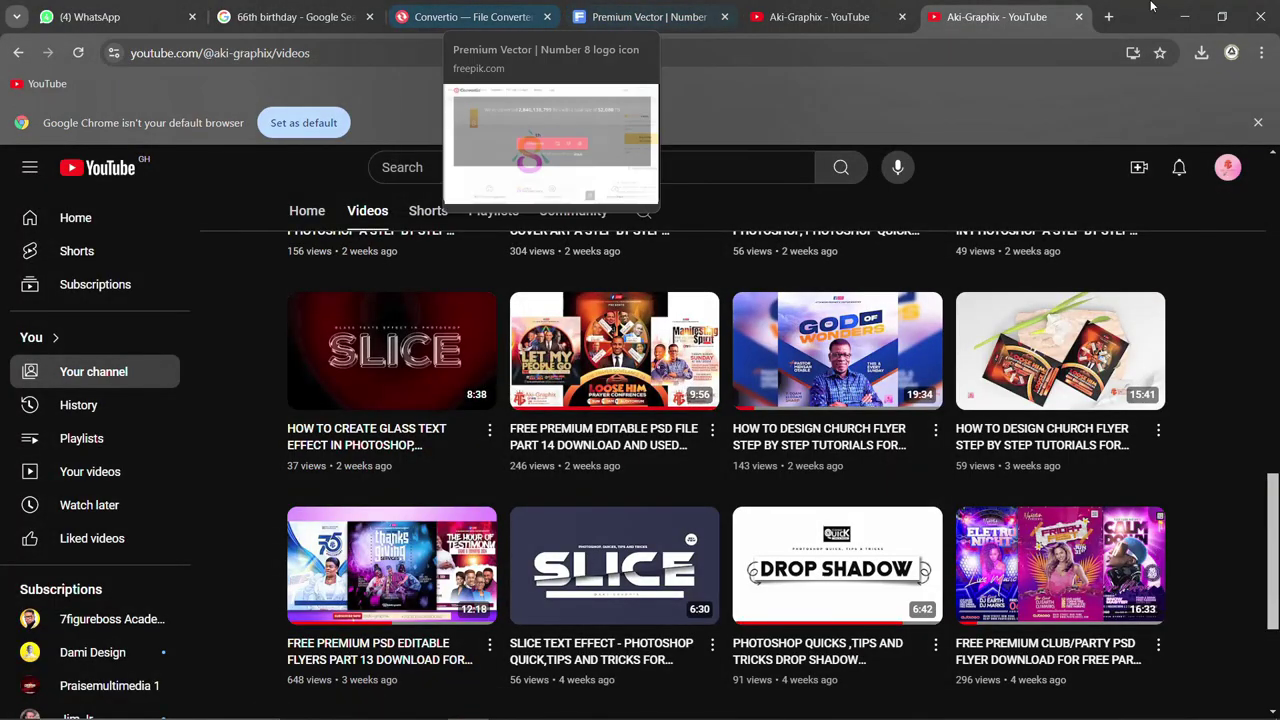
# Open Downloads in File Explorer and delete the number-63 logo image
pyautogui.click(342, 704)
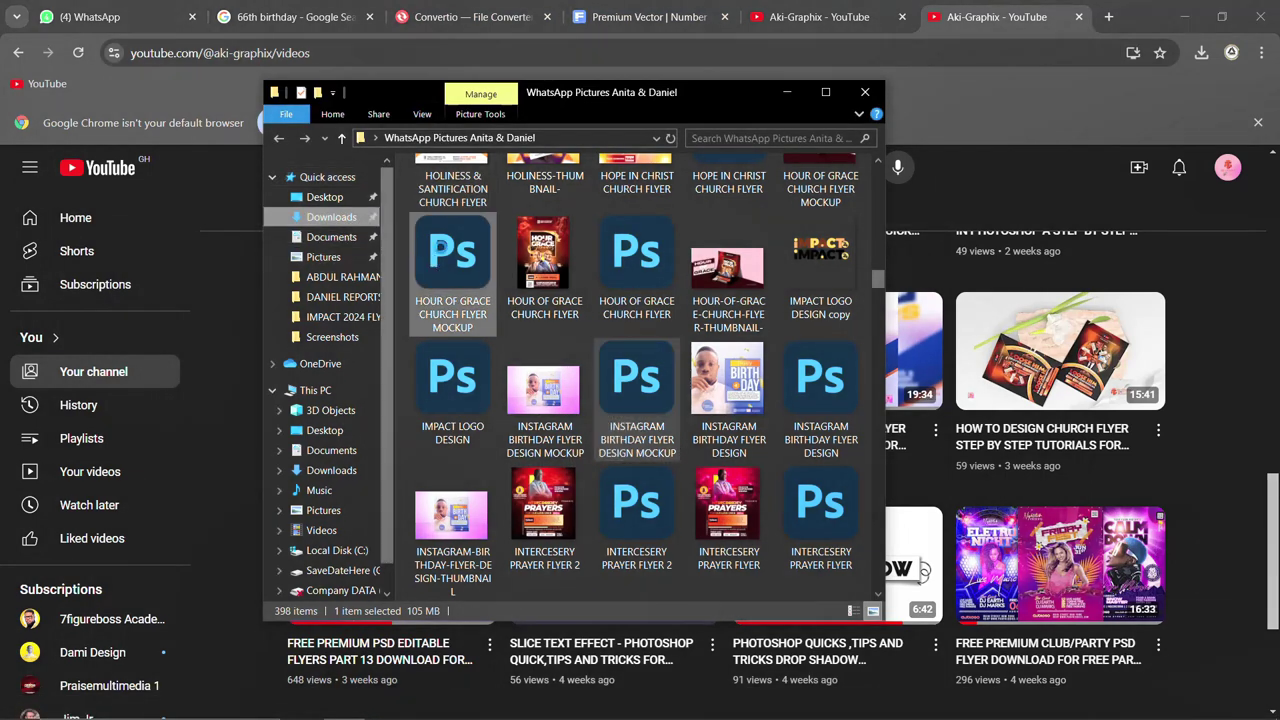
pyautogui.hotkey('alt', 'Left')
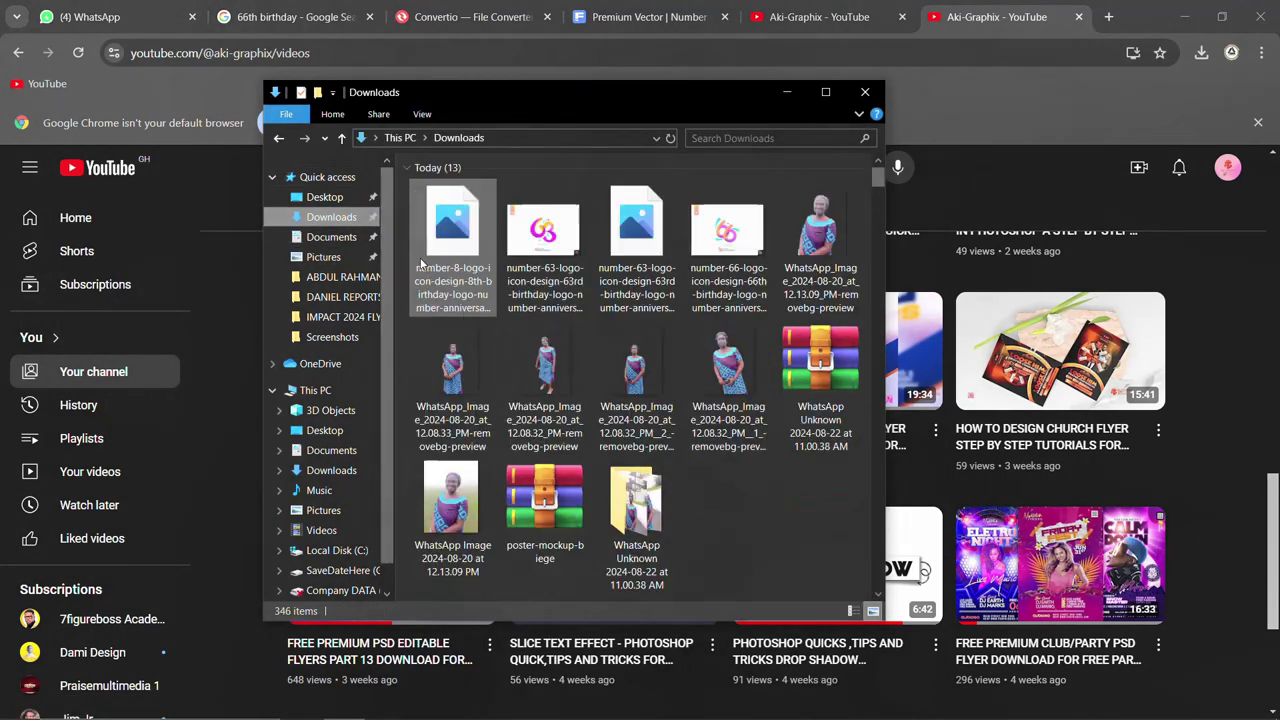
pyautogui.click(535, 262)
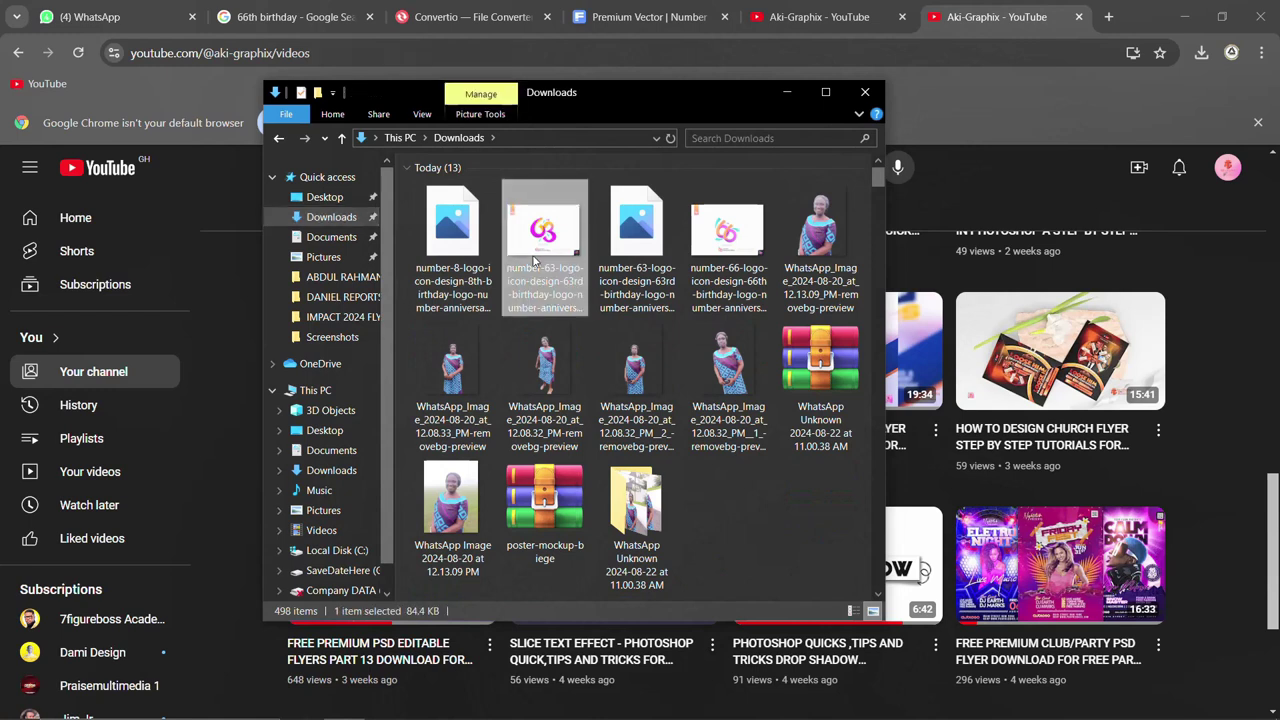
pyautogui.press('Delete')
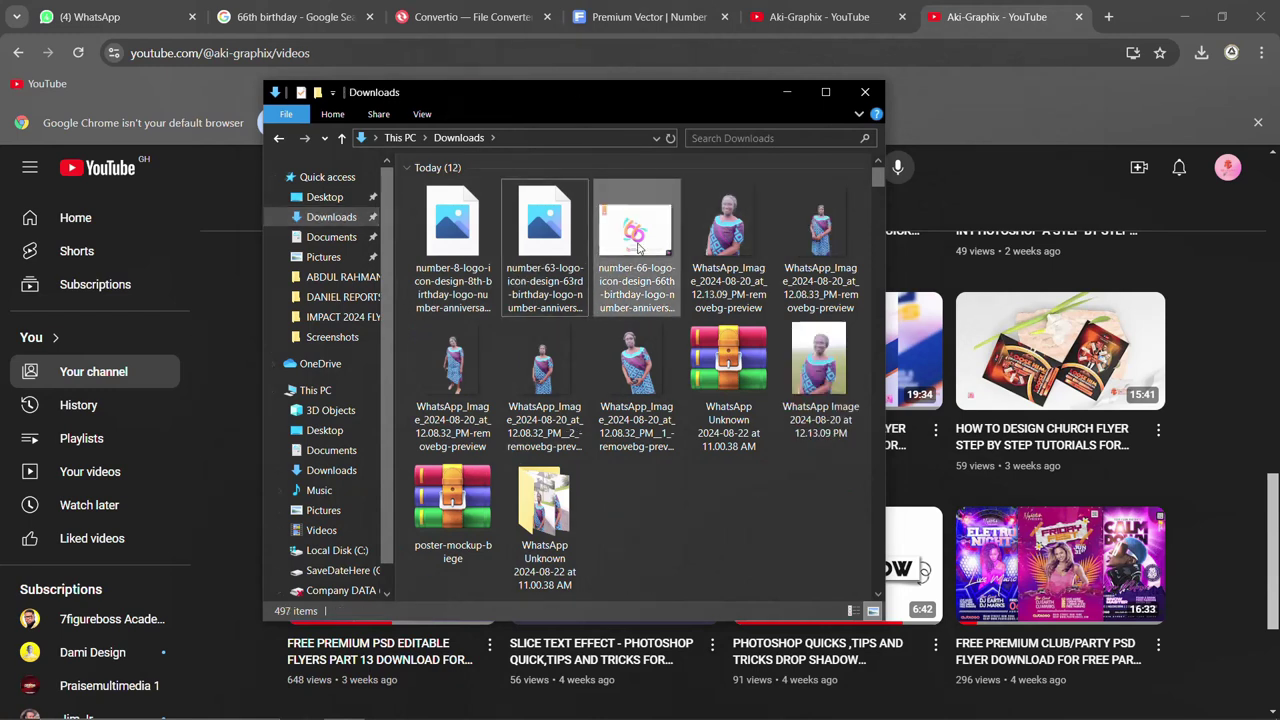
# Delete the number-66 logo file and select the remaining number-63 and number-8 logo files
pyautogui.click(637, 248)
pyautogui.press('Delete')
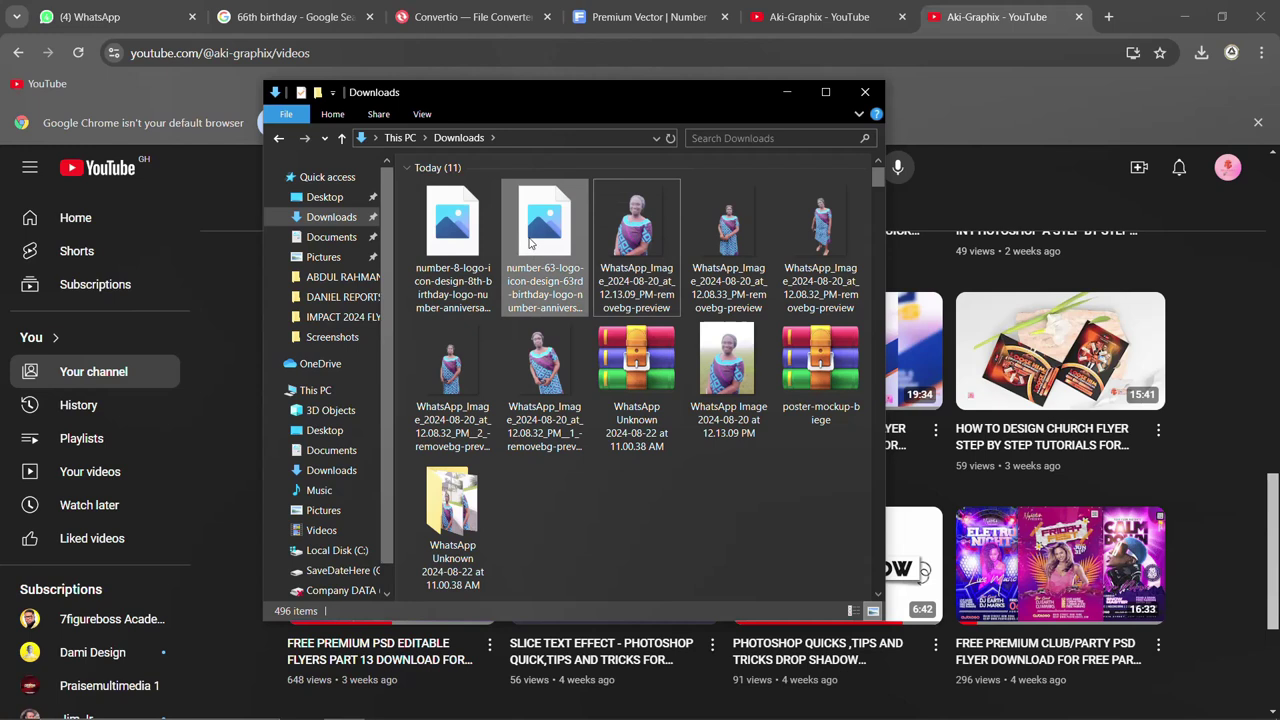
pyautogui.click(555, 242)
pyautogui.click(446, 250)
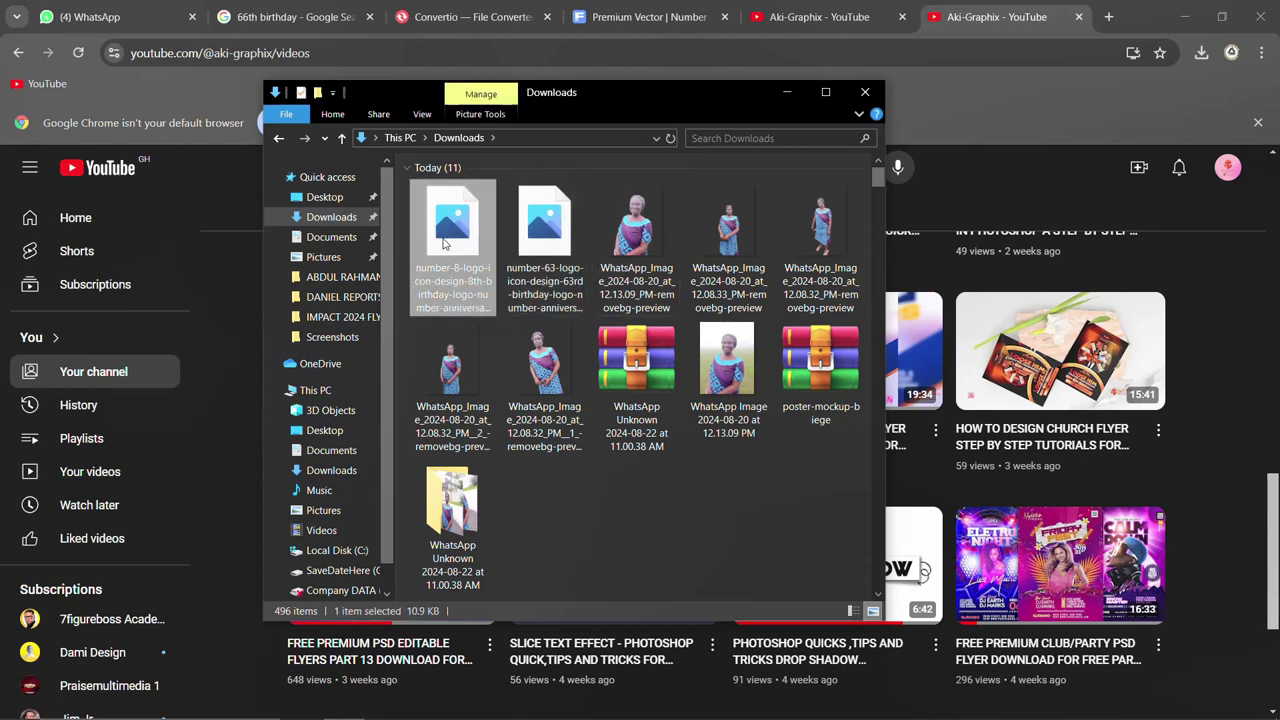
pyautogui.click(538, 248)
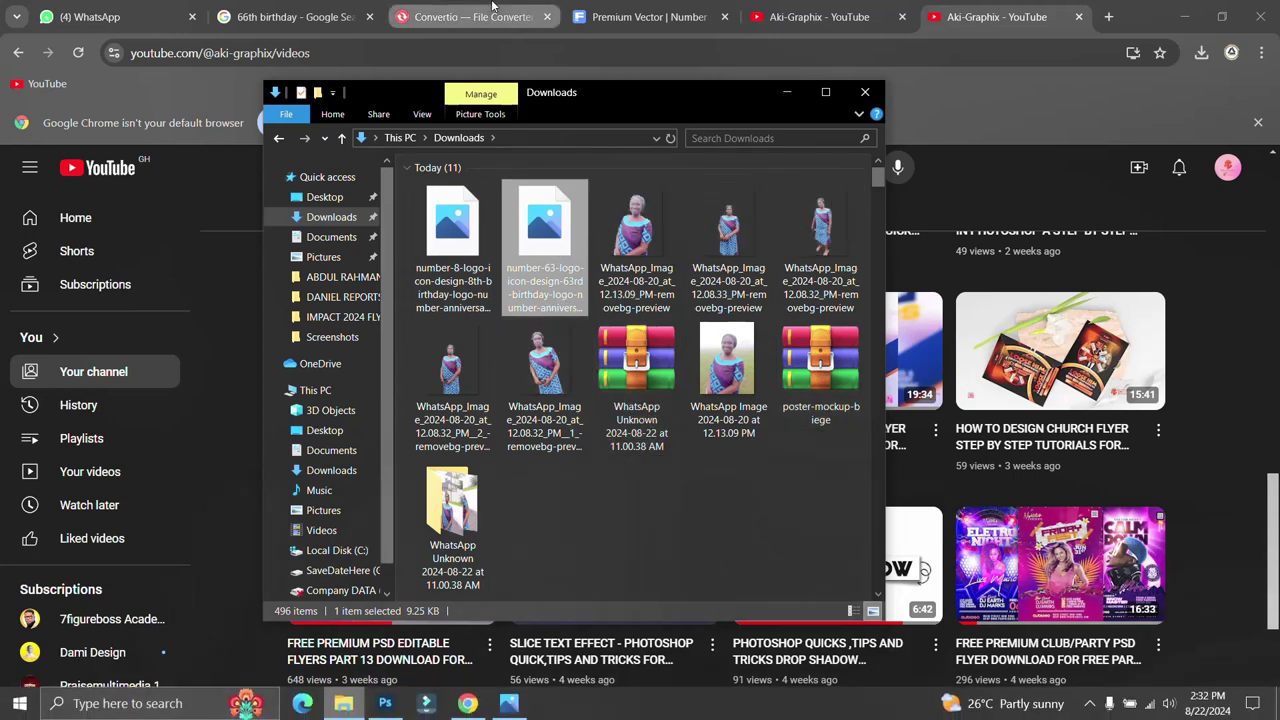
# Bring Chrome forward and reload Convertio's File Converter home page
pyautogui.click(475, 30)
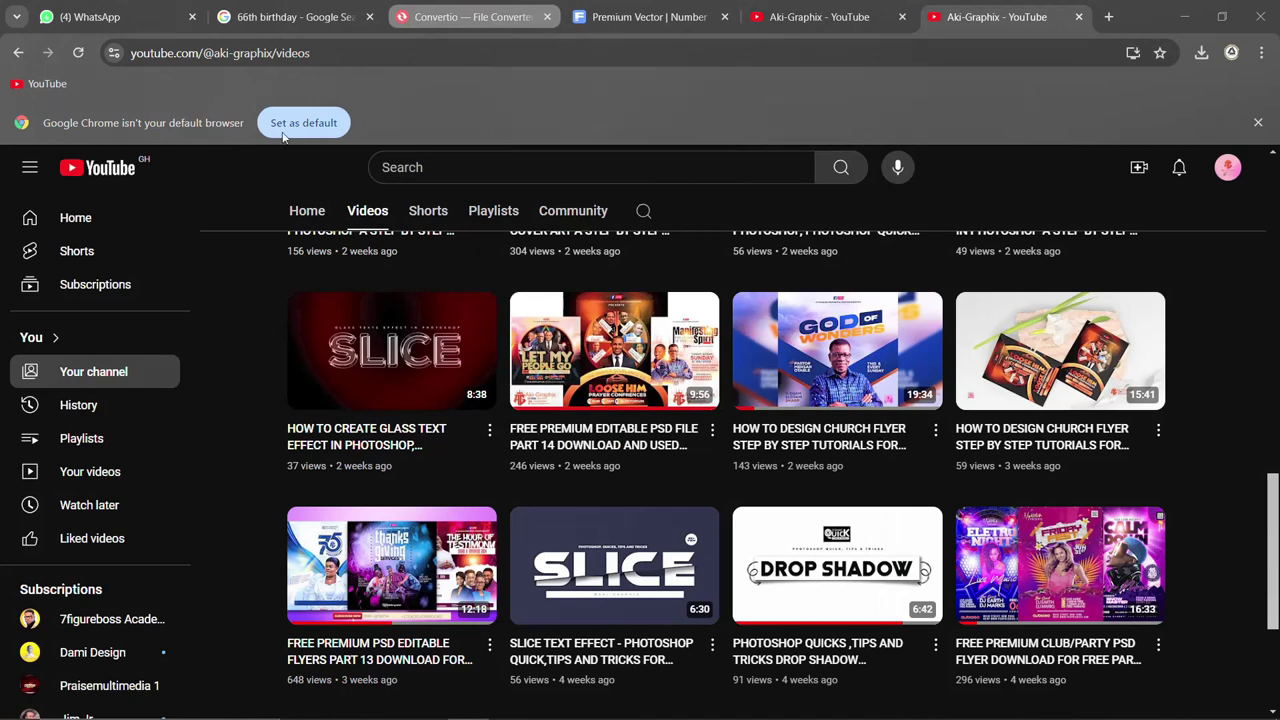
pyautogui.click(477, 20)
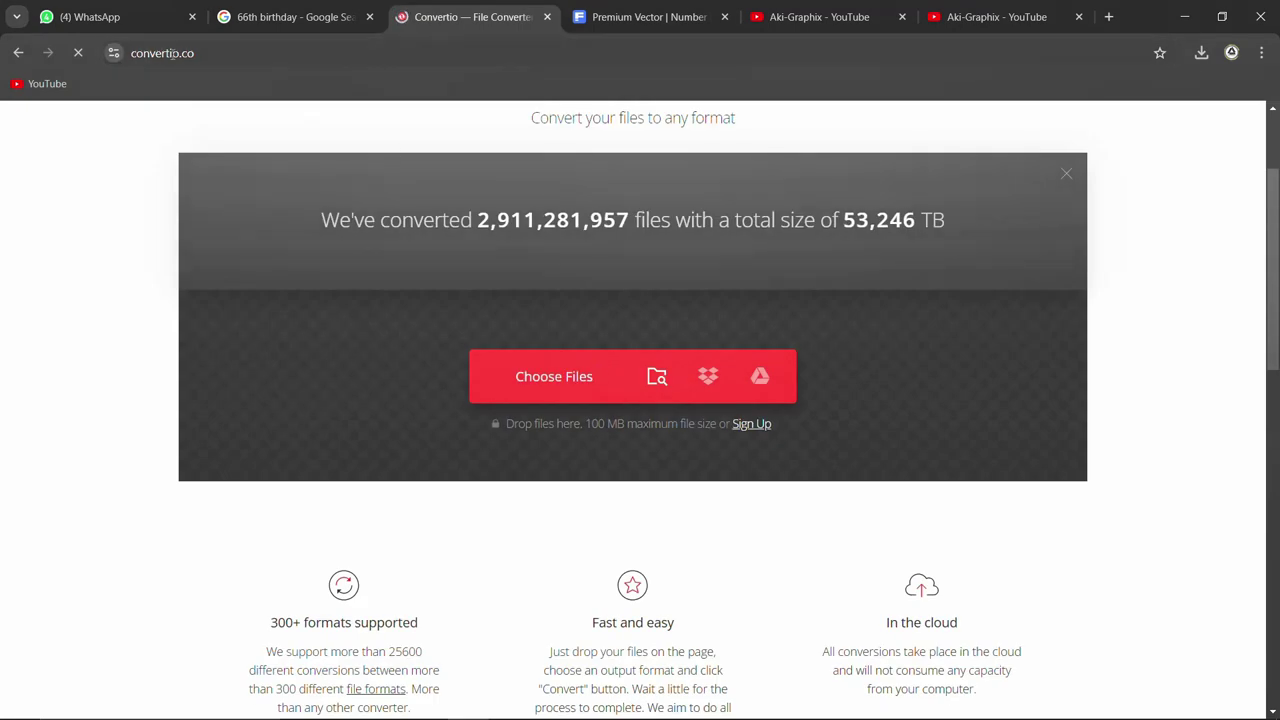
pyautogui.click(180, 53)
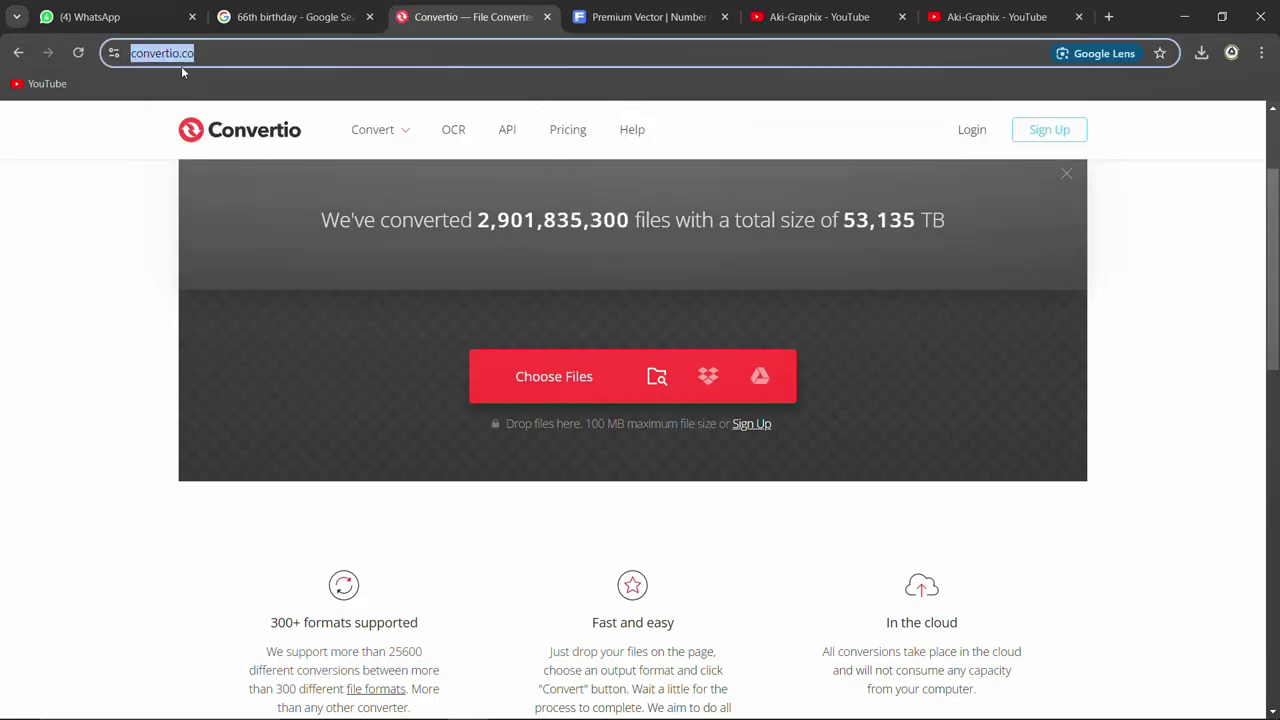
pyautogui.press('Return')
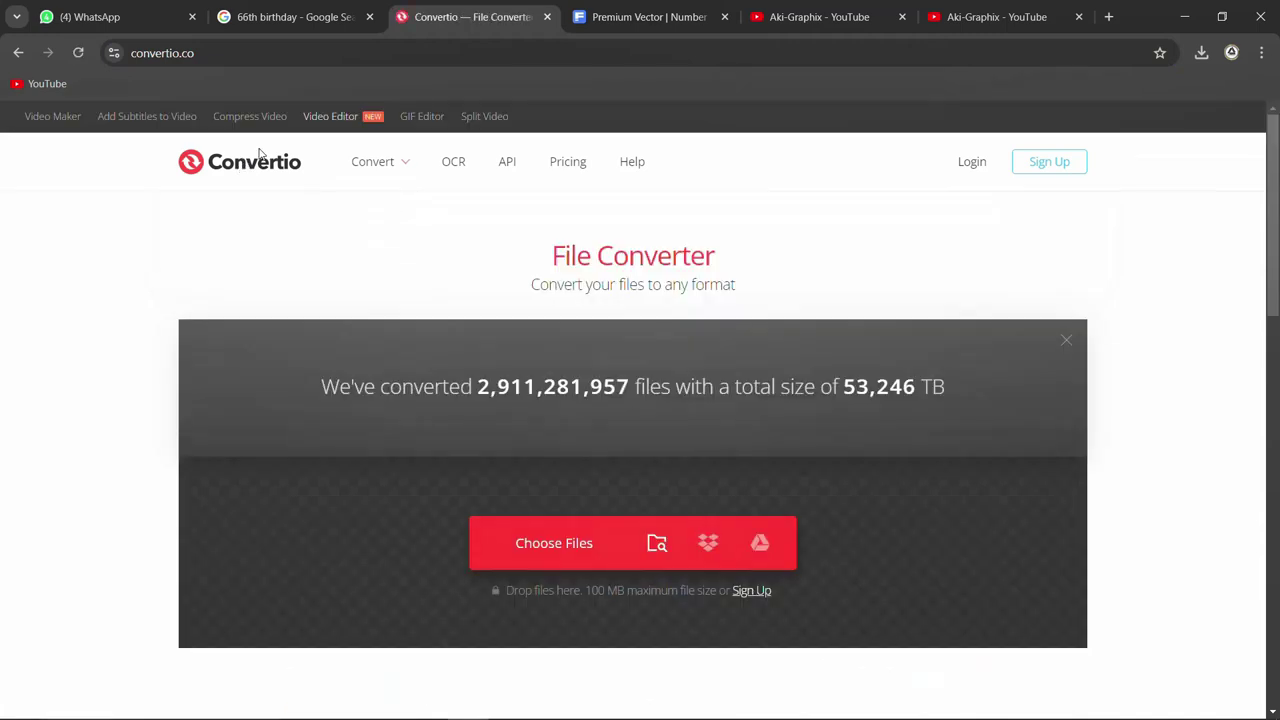
pyautogui.click(255, 167)
pyautogui.scroll(-1, 576, 553)
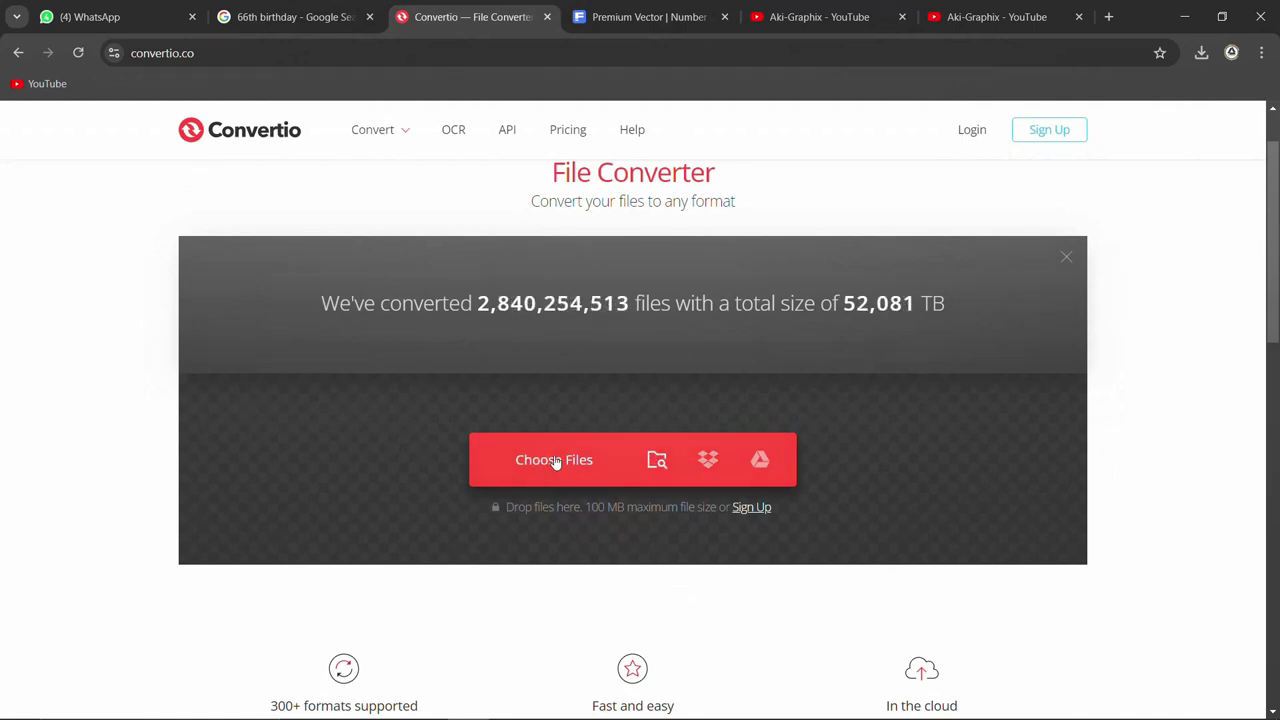
pyautogui.scroll(1, 575, 330)
pyautogui.moveTo(383, 175)
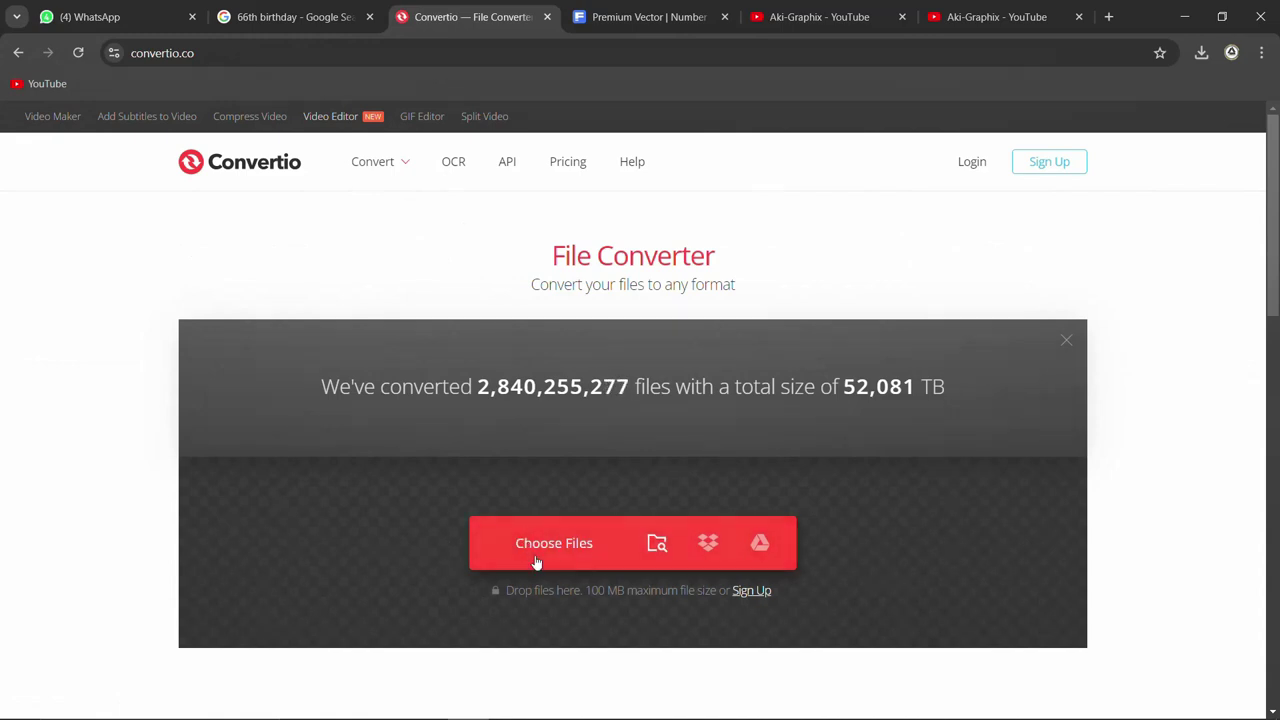
# Upload the number-63 logo .avif file from Downloads to Convertio
pyautogui.click(547, 556)
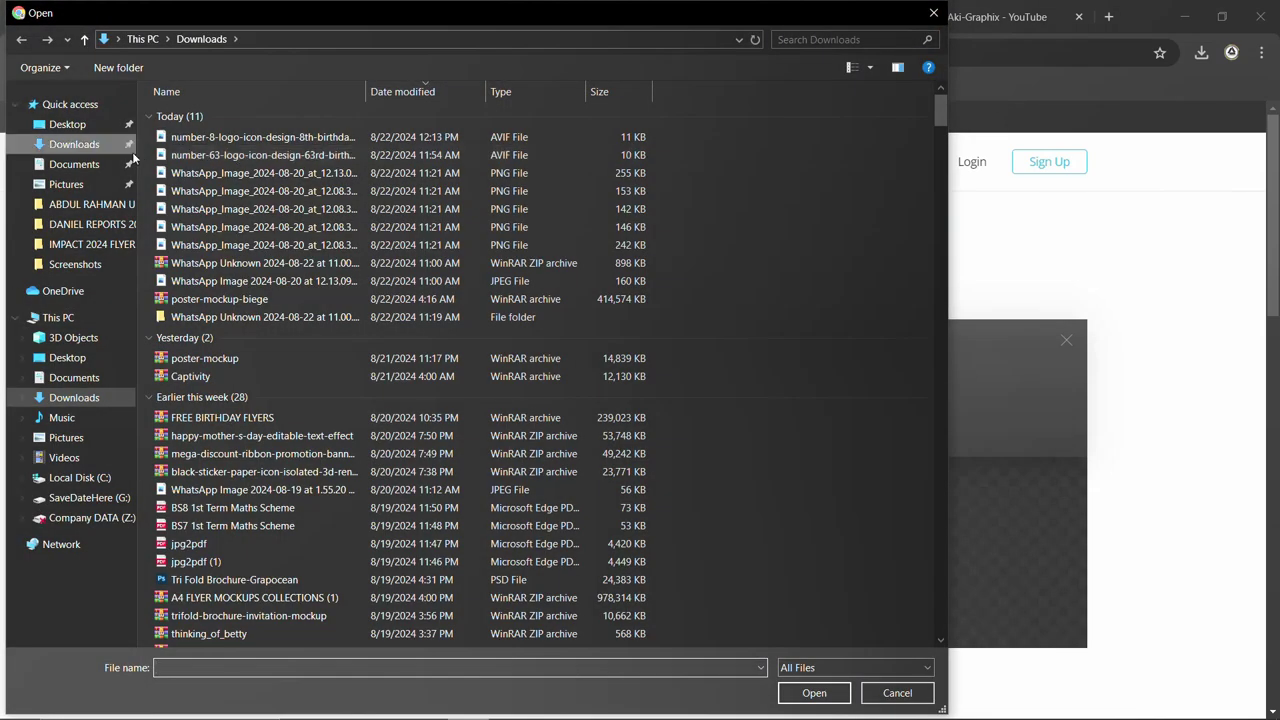
pyautogui.click(80, 152)
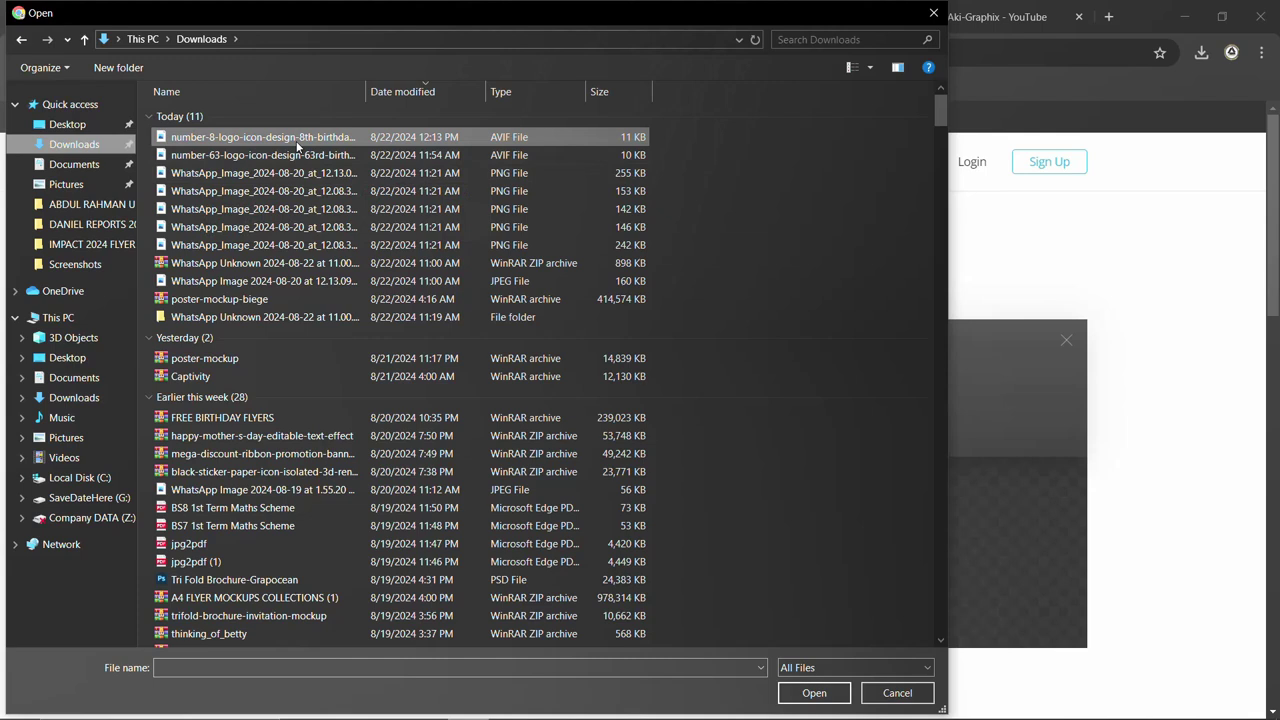
pyautogui.moveTo(367, 91)
pyautogui.mouseDown()
pyautogui.moveTo(699, 93)
pyautogui.moveTo(677, 93)
pyautogui.mouseUp()
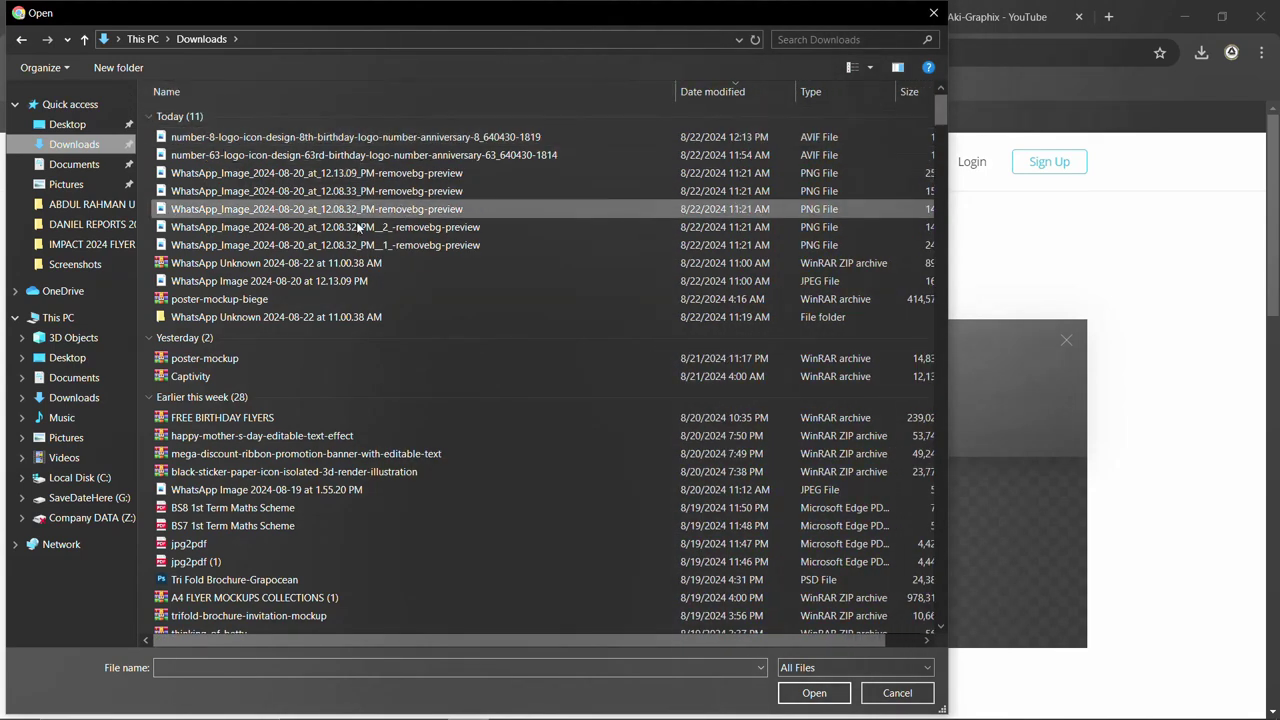
pyautogui.click(249, 157)
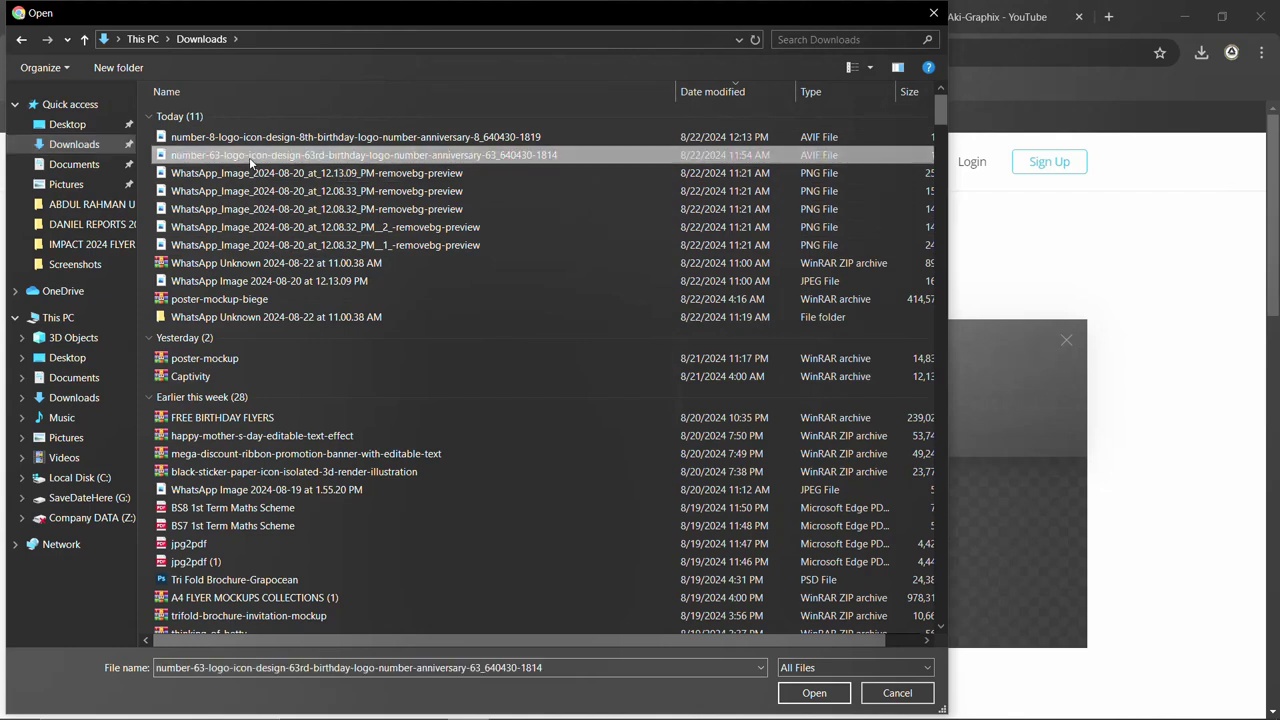
pyautogui.click(815, 690)
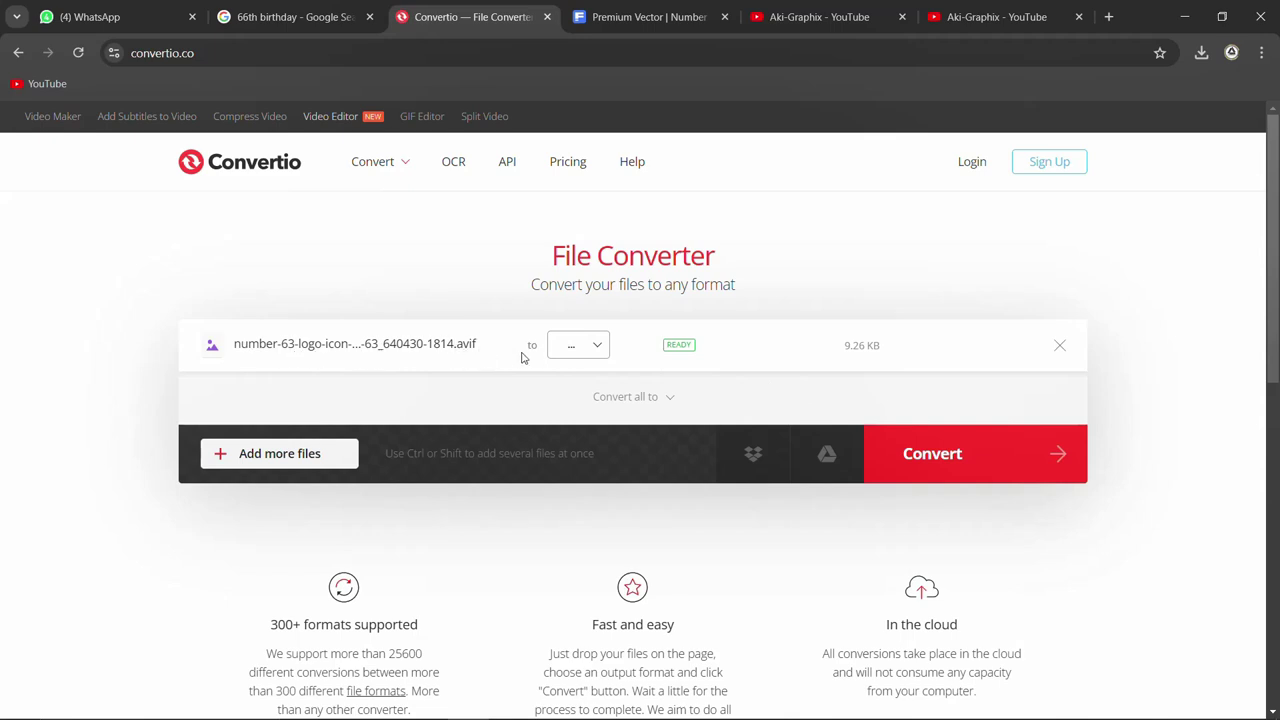
# Set Convertio's output format to Image > PNG and convert the number-63 logo
pyautogui.click(598, 350)
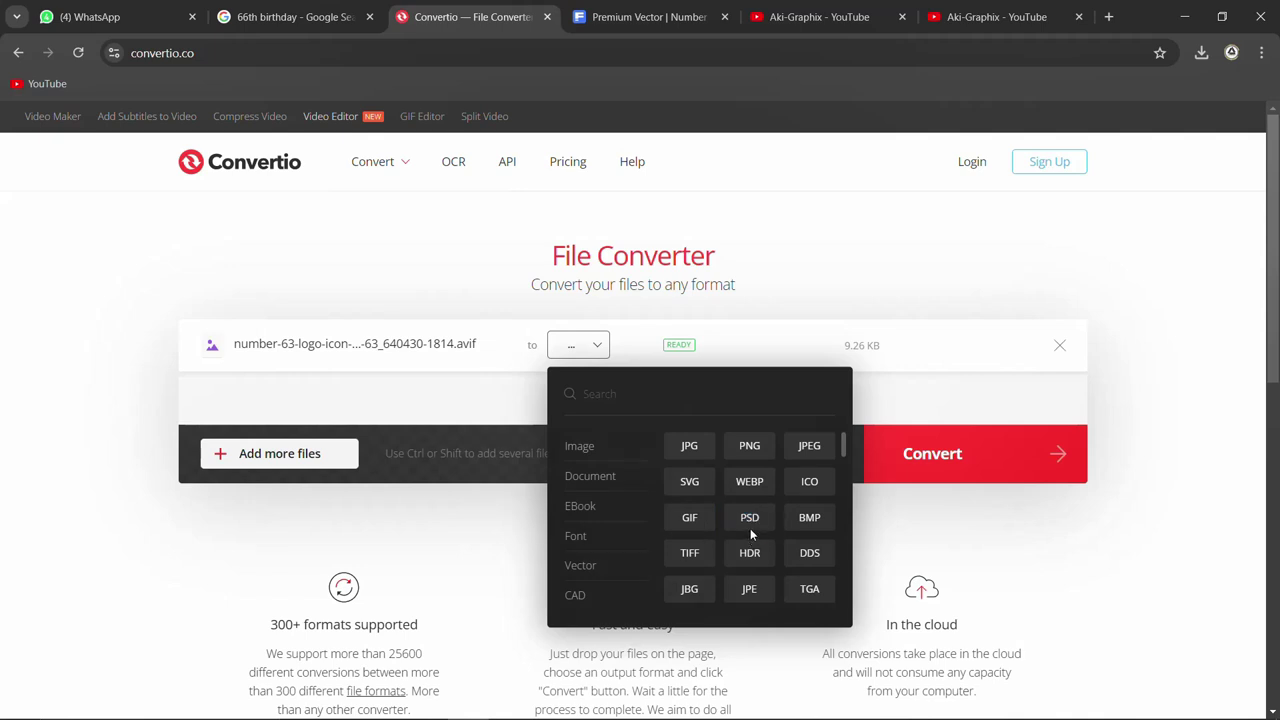
pyautogui.moveTo(590, 476)
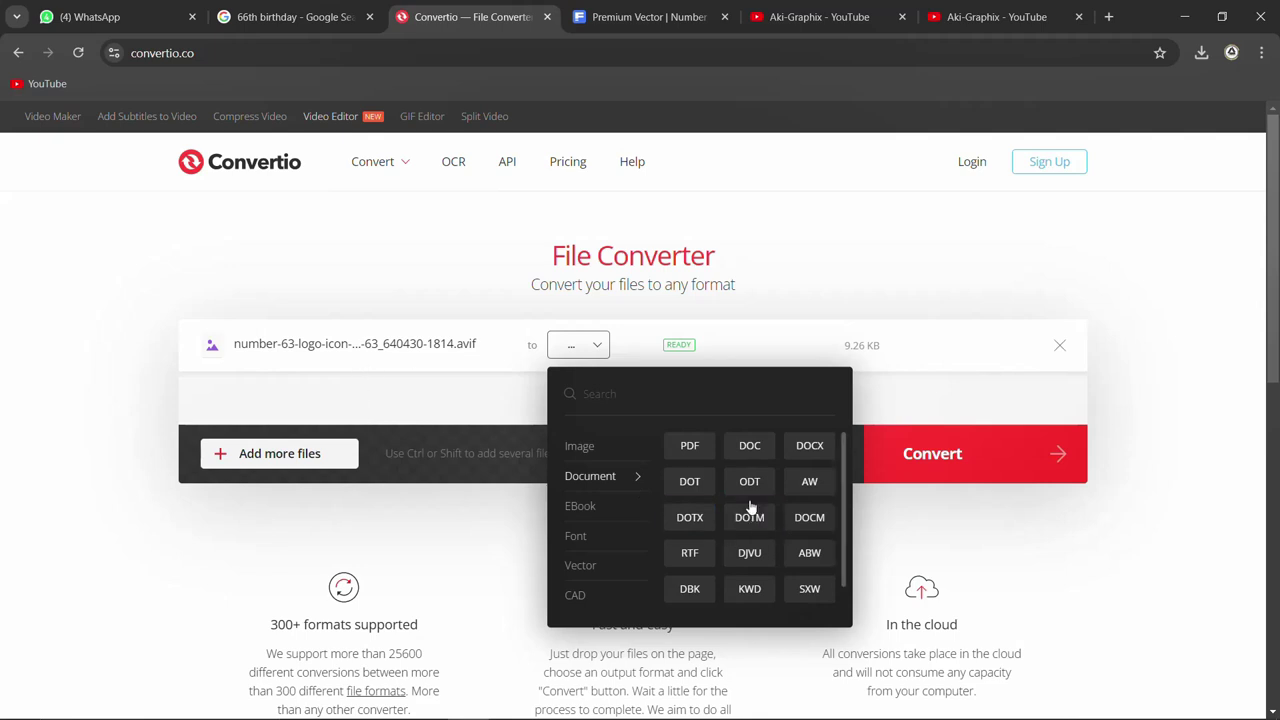
pyautogui.moveTo(588, 451)
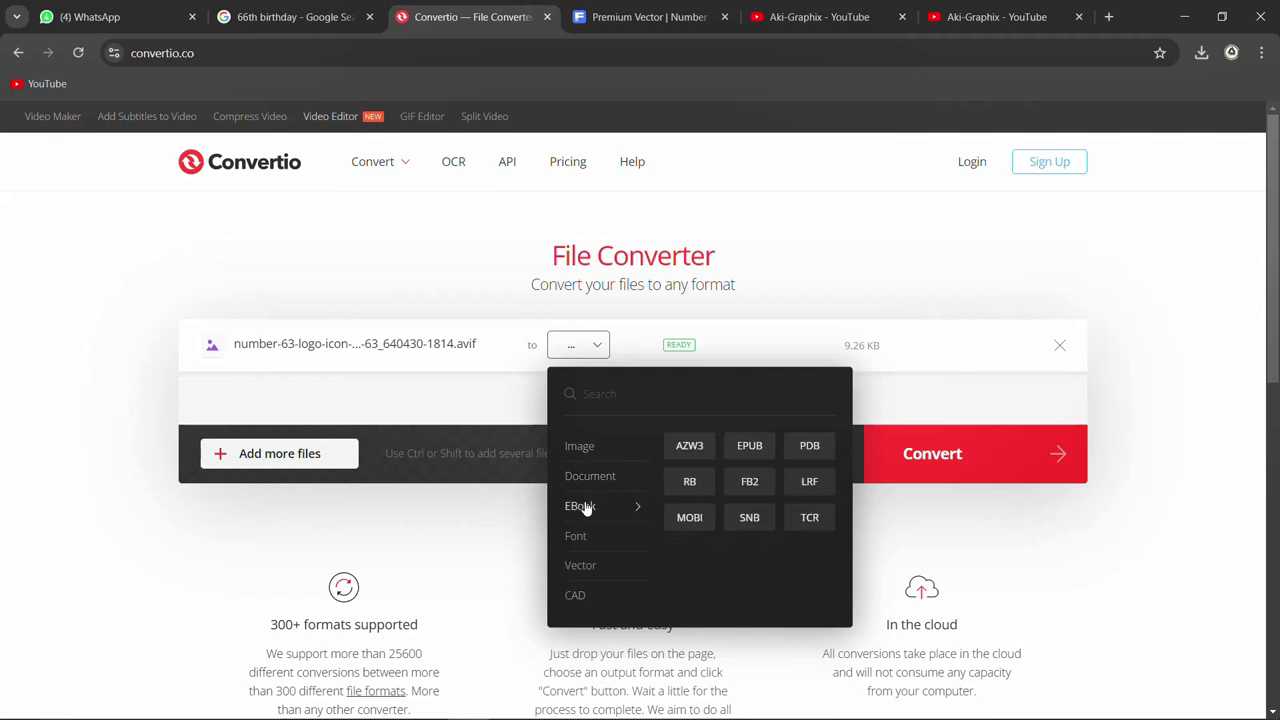
pyautogui.moveTo(578, 569)
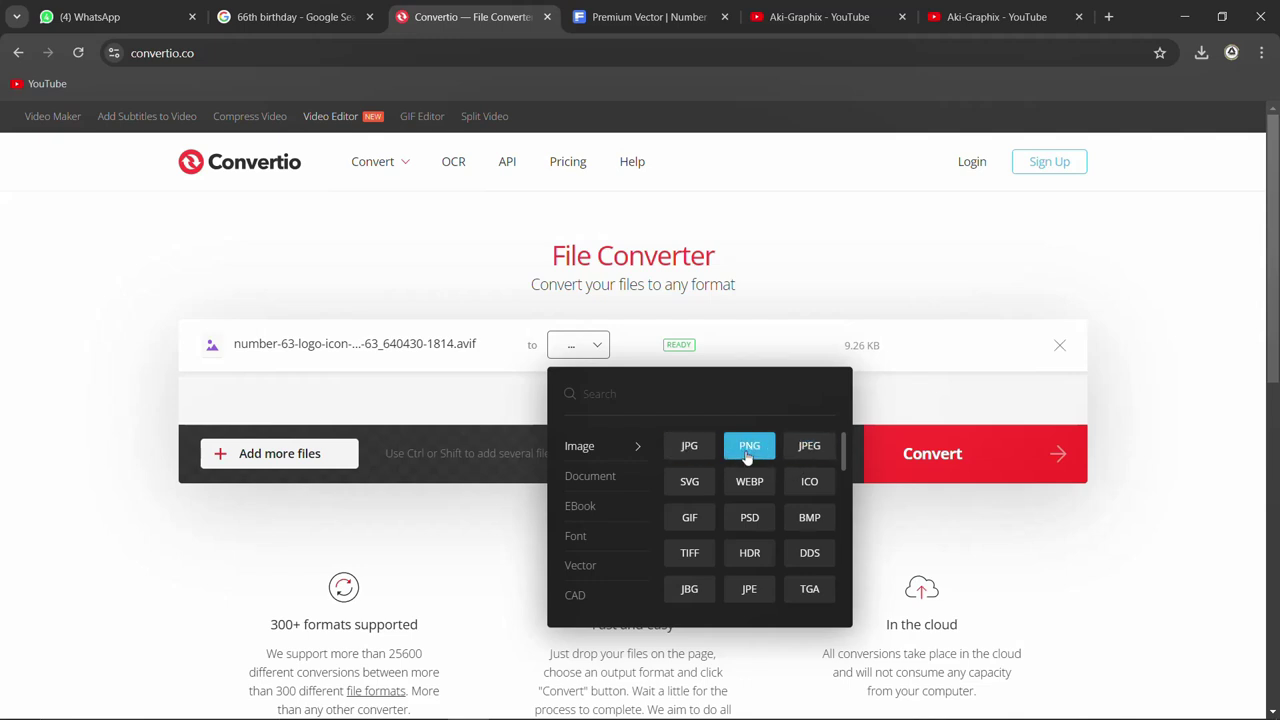
pyautogui.click(745, 453)
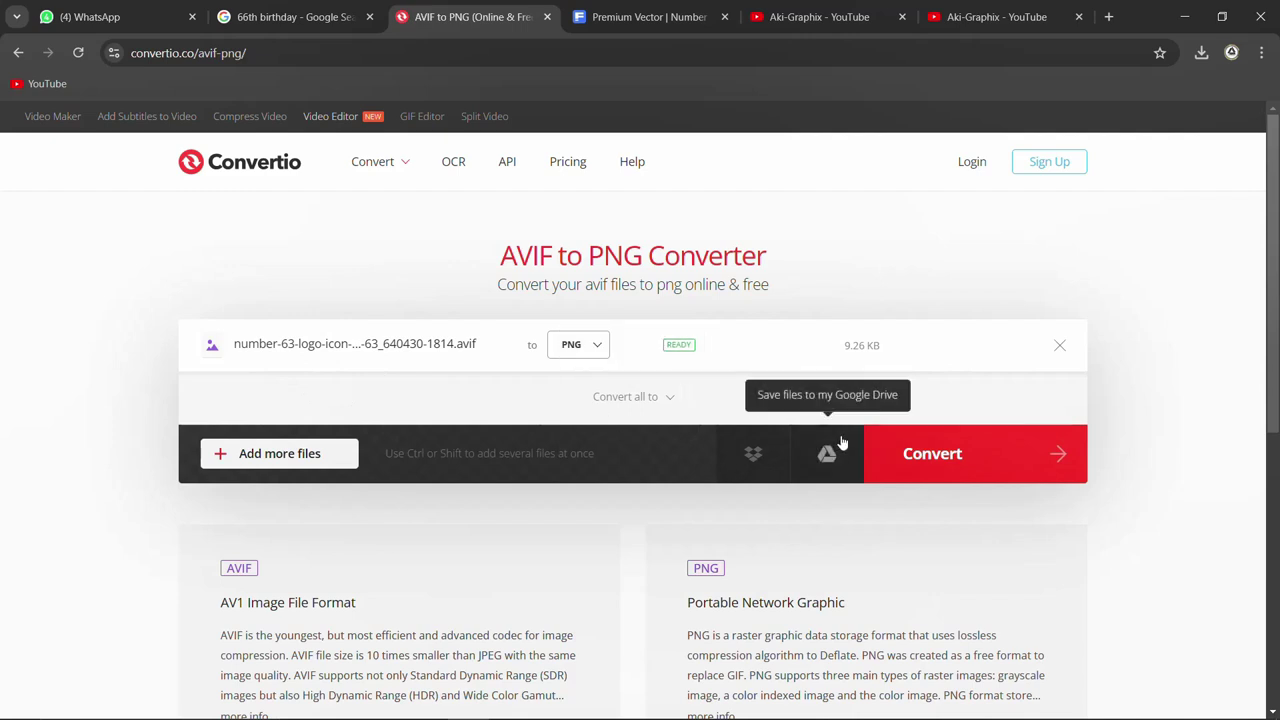
pyautogui.moveTo(224, 462)
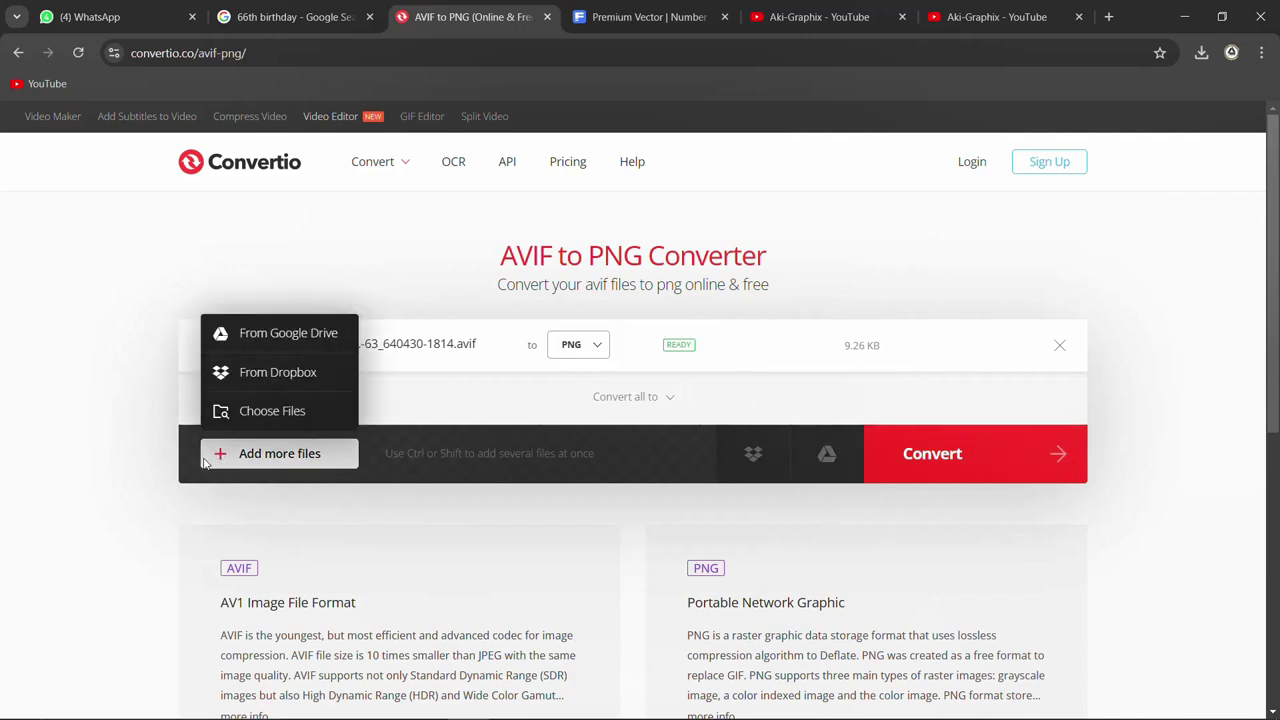
pyautogui.click(947, 459)
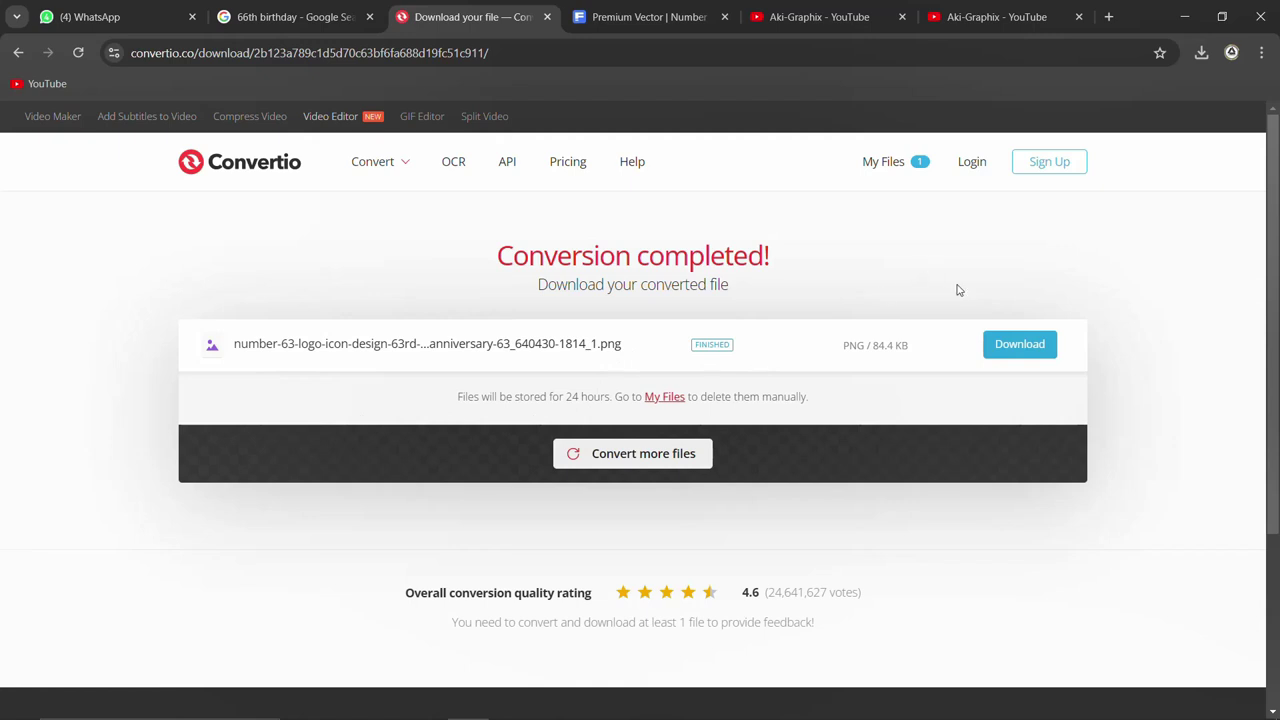
# Download the 84.4 KB PNG and open it from Chrome's downloads list
pyautogui.click(1022, 350)
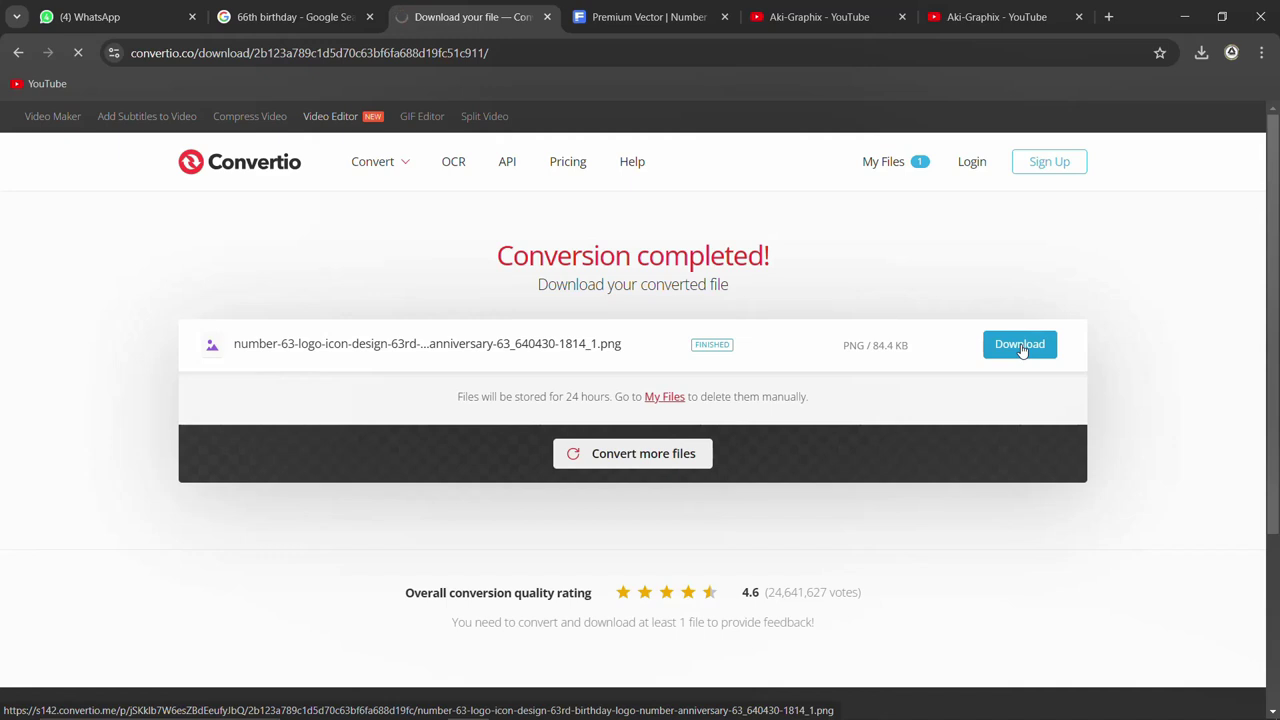
pyautogui.click(1201, 52)
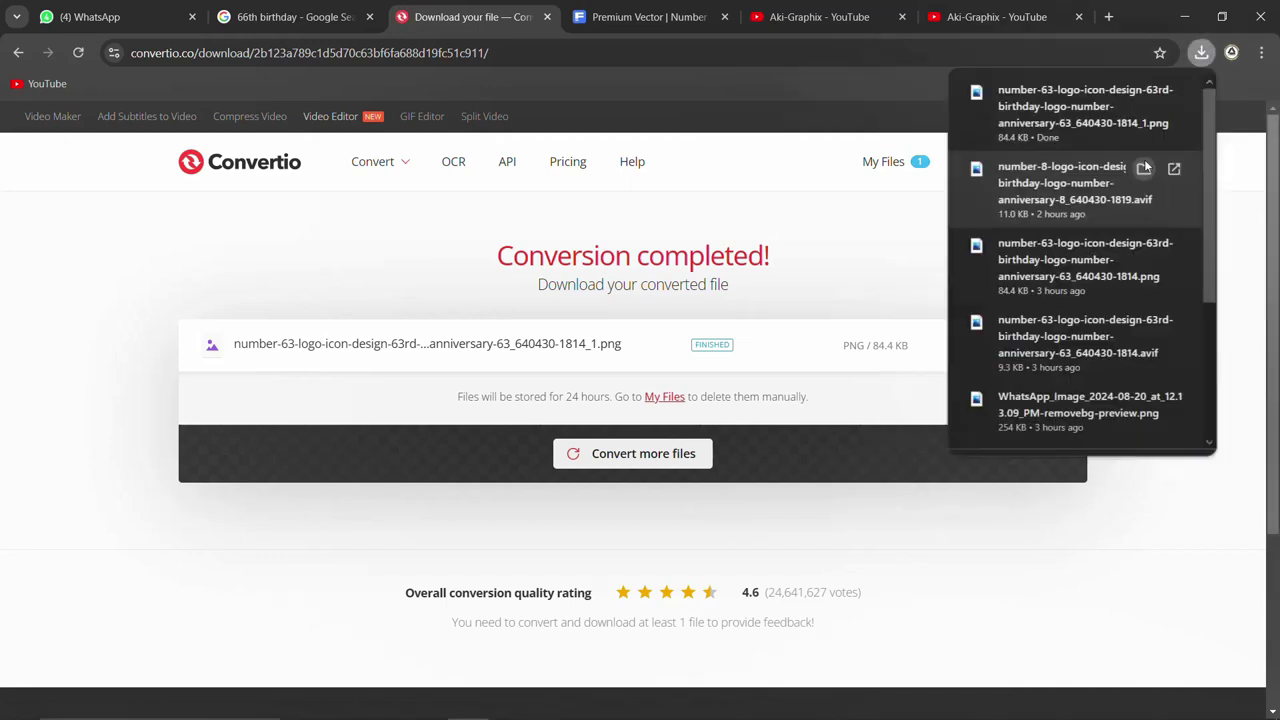
pyautogui.click(1050, 109)
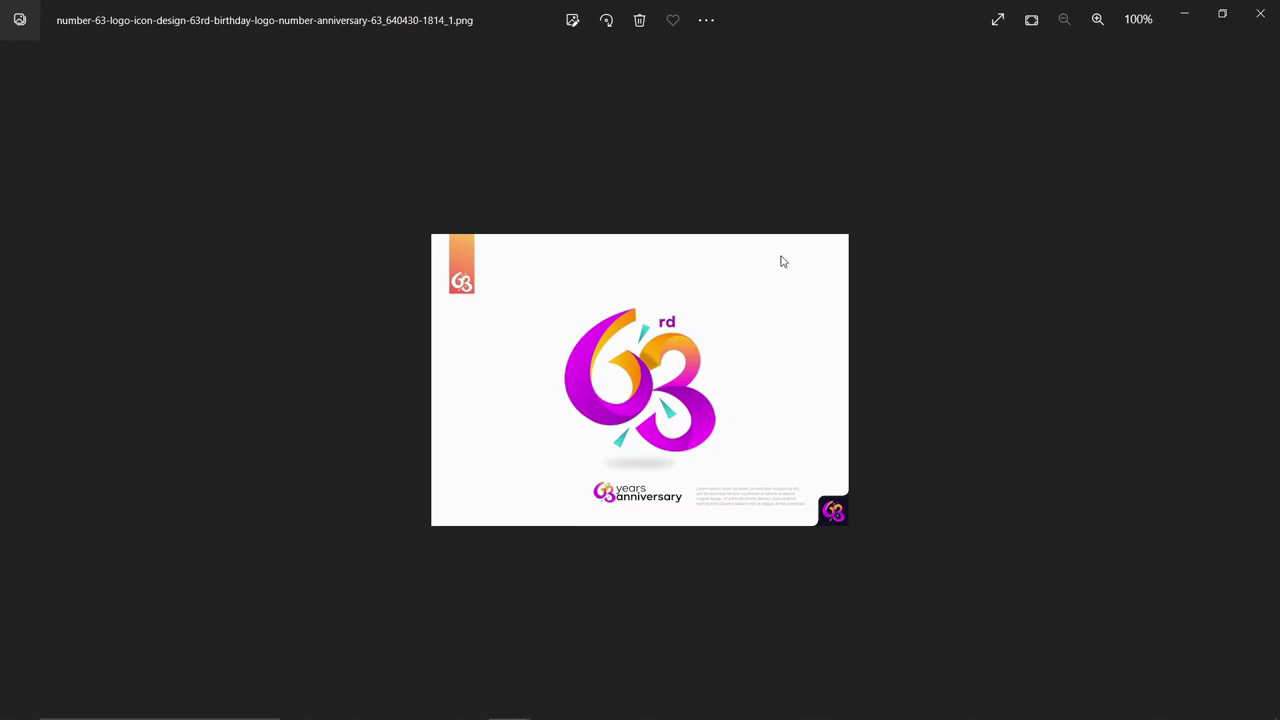
# Zoom the number-63 logo PNG and open its File info panel
pyautogui.scroll(1, 702, 345)
pyautogui.scroll(-1, 702, 345)
pyautogui.scroll(1, 594, 413)
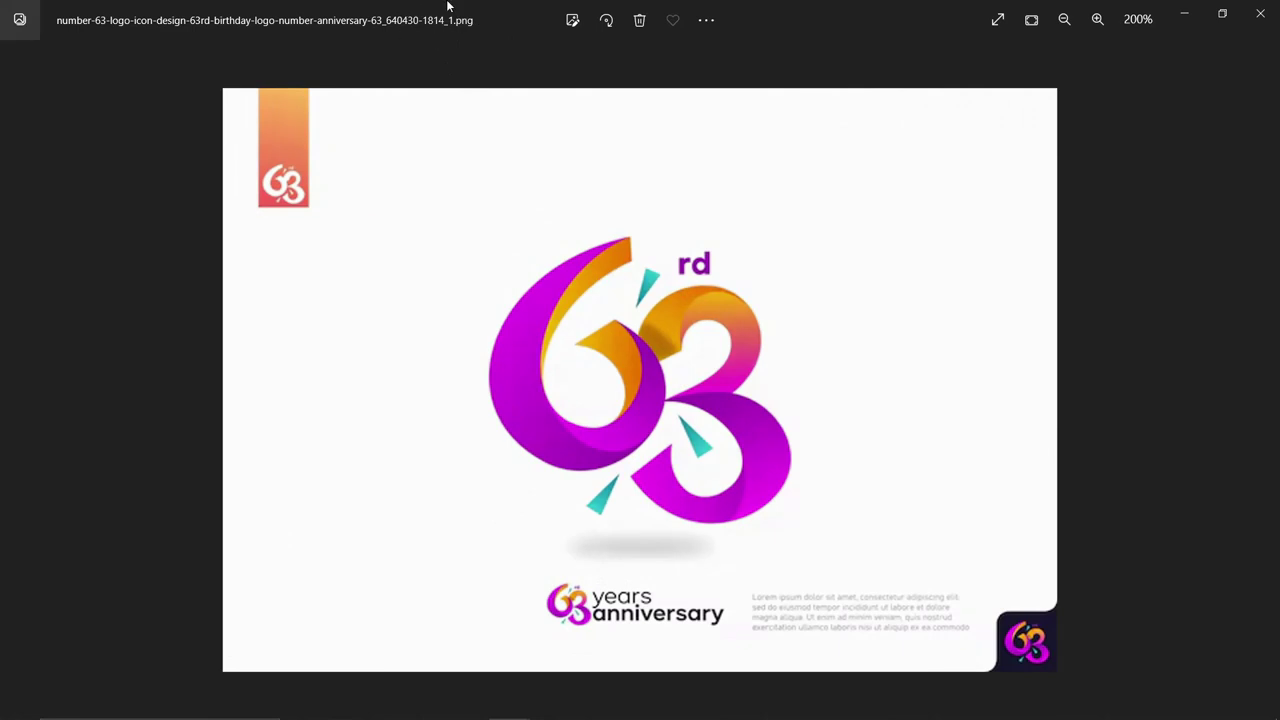
pyautogui.click(705, 22)
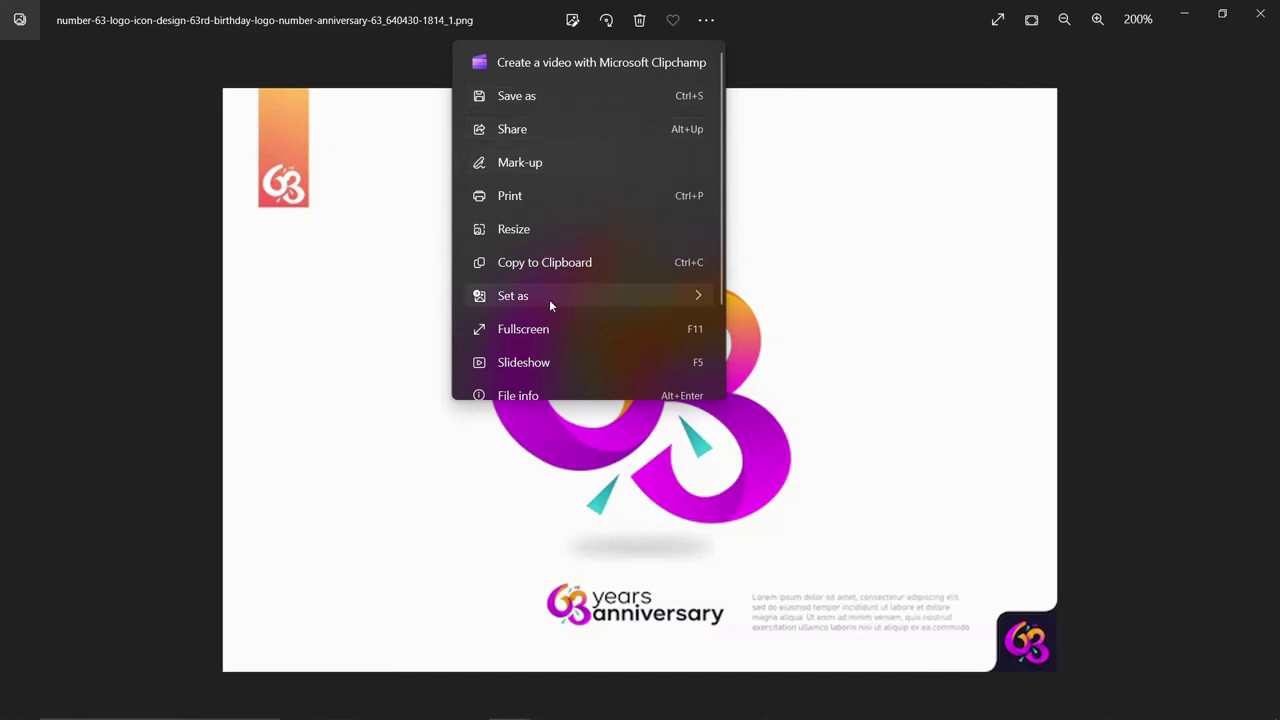
pyautogui.scroll(-1, 549, 305)
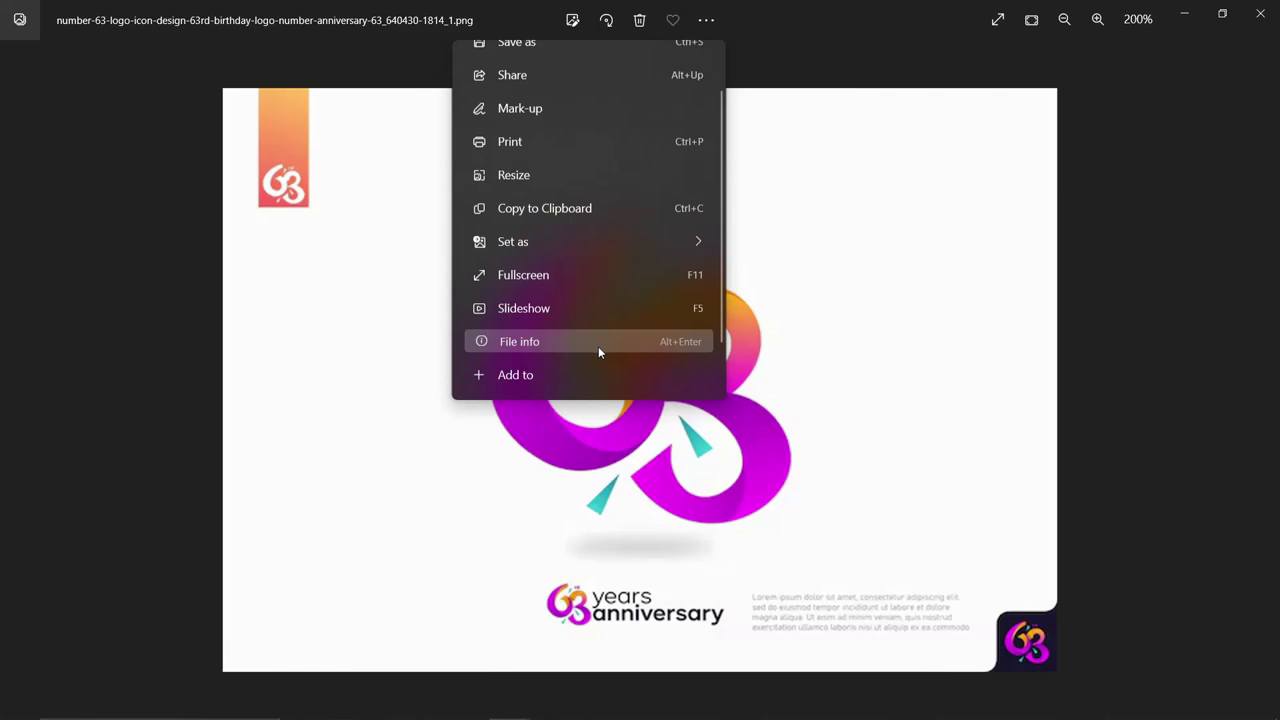
pyautogui.click(587, 343)
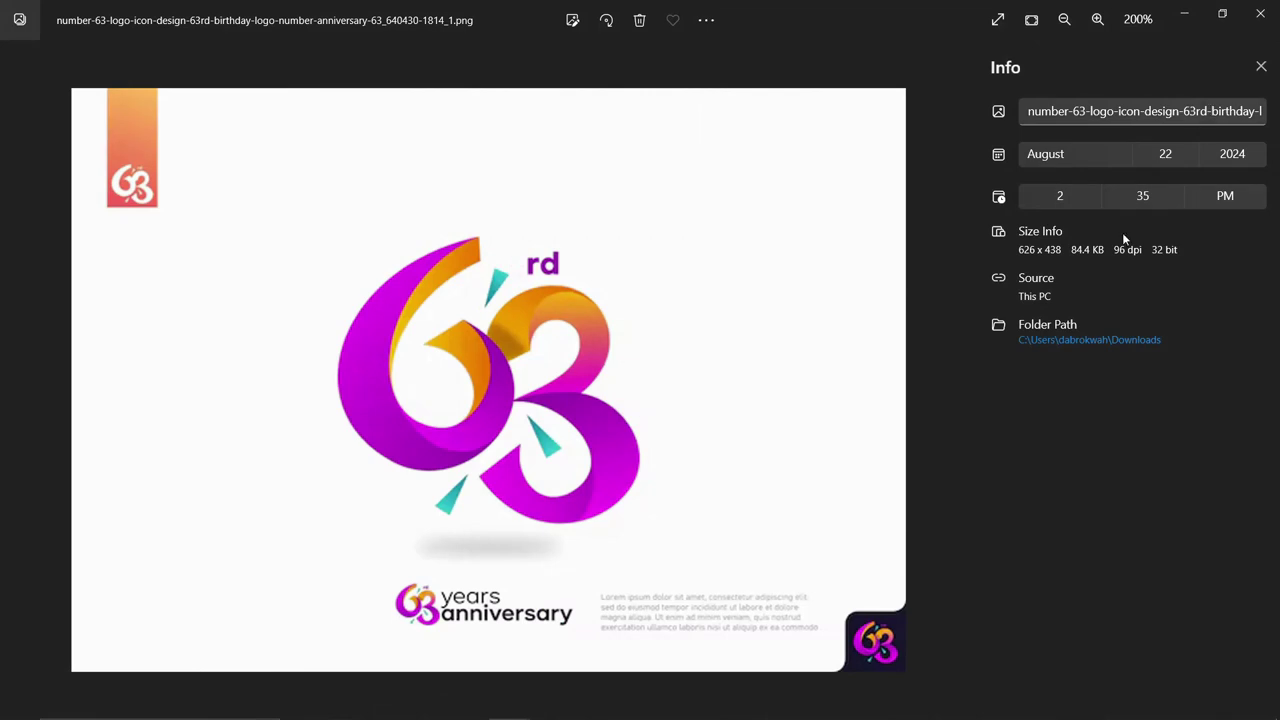
# Inspect the full file name without changing it, close Info, and minimize Photos
pyautogui.click(1197, 111)
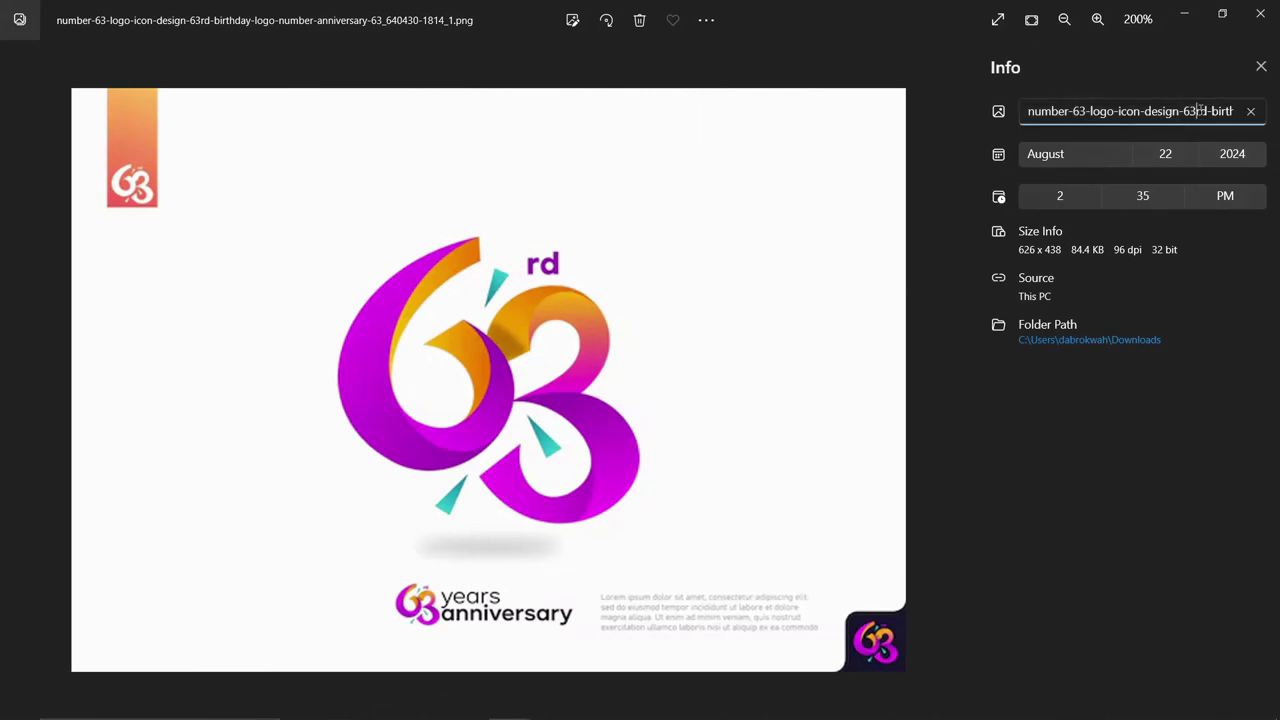
pyautogui.press('Right')
pyautogui.press('Right')
pyautogui.press('Right')
pyautogui.press('Right')
pyautogui.press('Right')
pyautogui.press('Right')
pyautogui.press('Right')
pyautogui.press('Right')
pyautogui.press('Right')
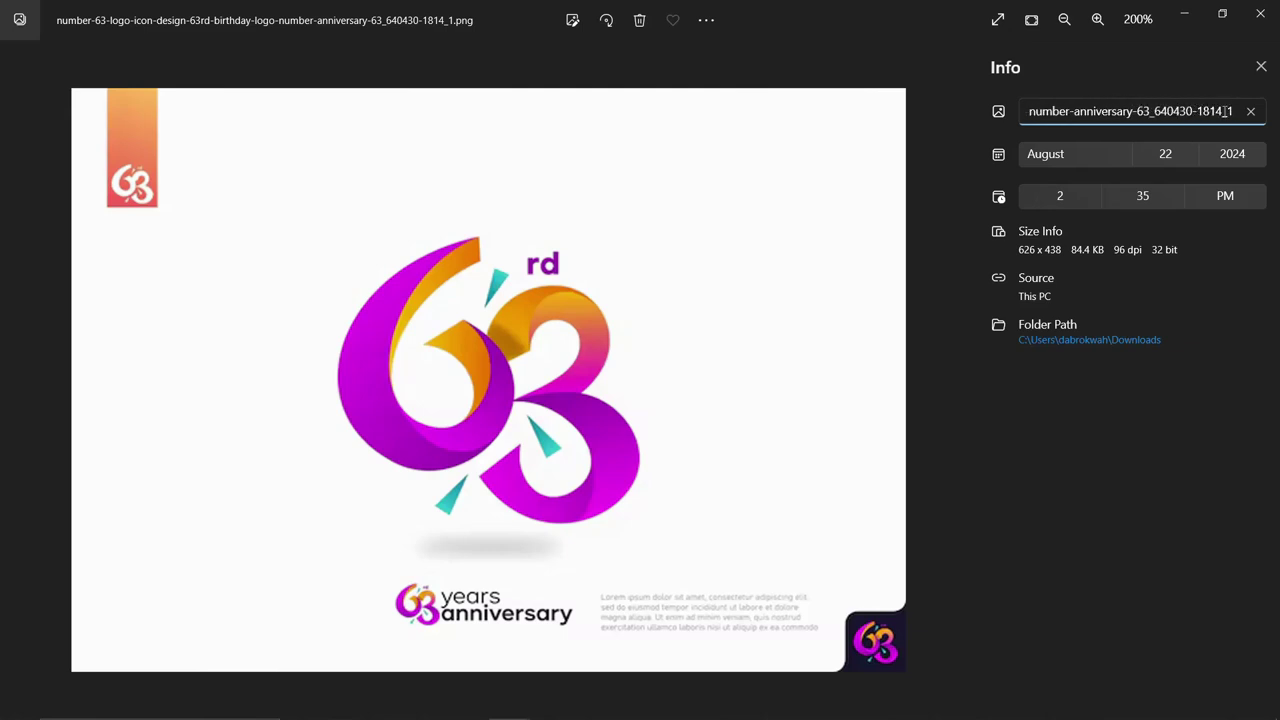
pyautogui.press('Left')
pyautogui.press('Left')
pyautogui.press('Left')
pyautogui.press('Left')
pyautogui.press('Left')
pyautogui.press('Left')
pyautogui.press('Left')
pyautogui.press('Left')
pyautogui.press('Left')
pyautogui.press('Left')
pyautogui.press('Left')
pyautogui.press('Left')
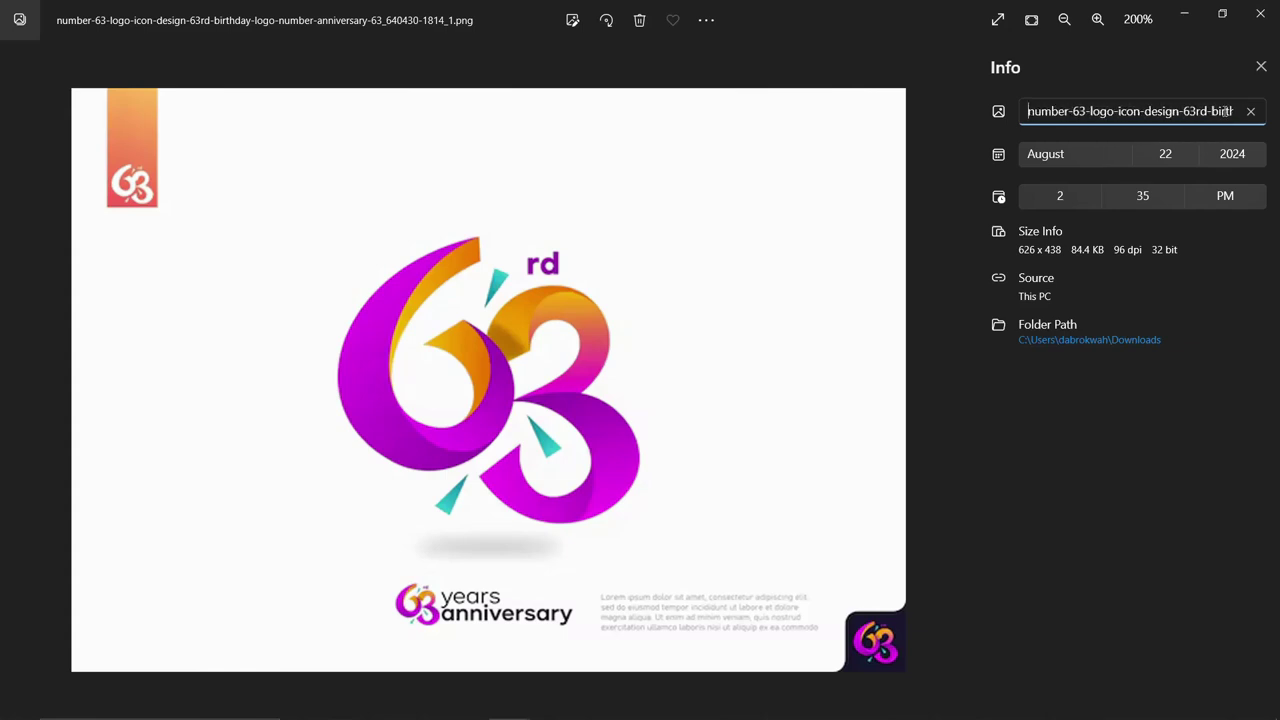
pyautogui.click(720, 428)
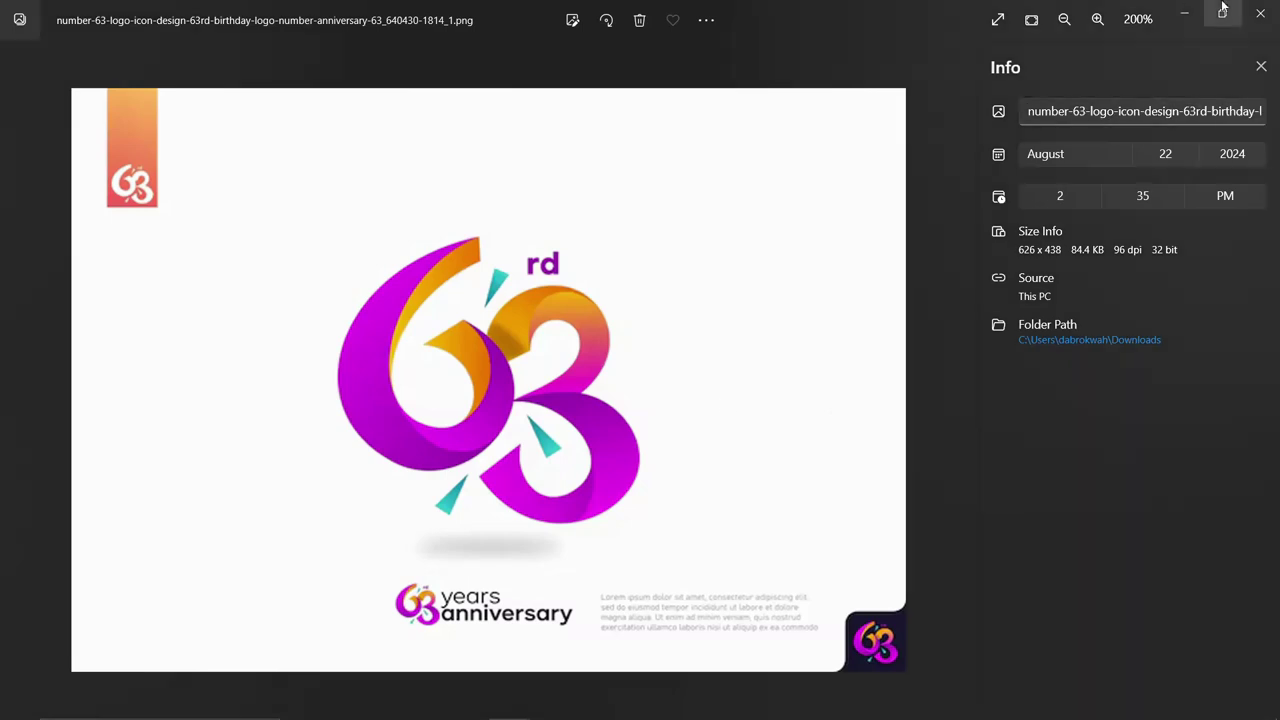
pyautogui.click(1262, 66)
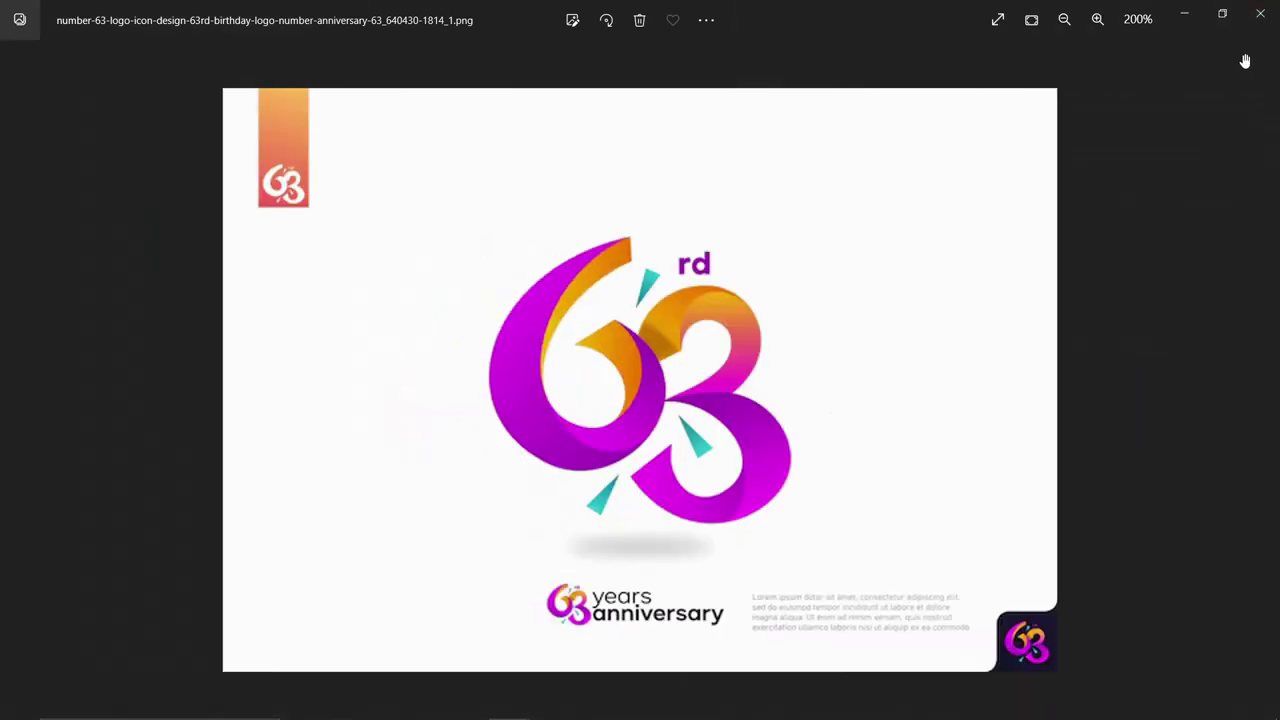
pyautogui.click(1185, 20)
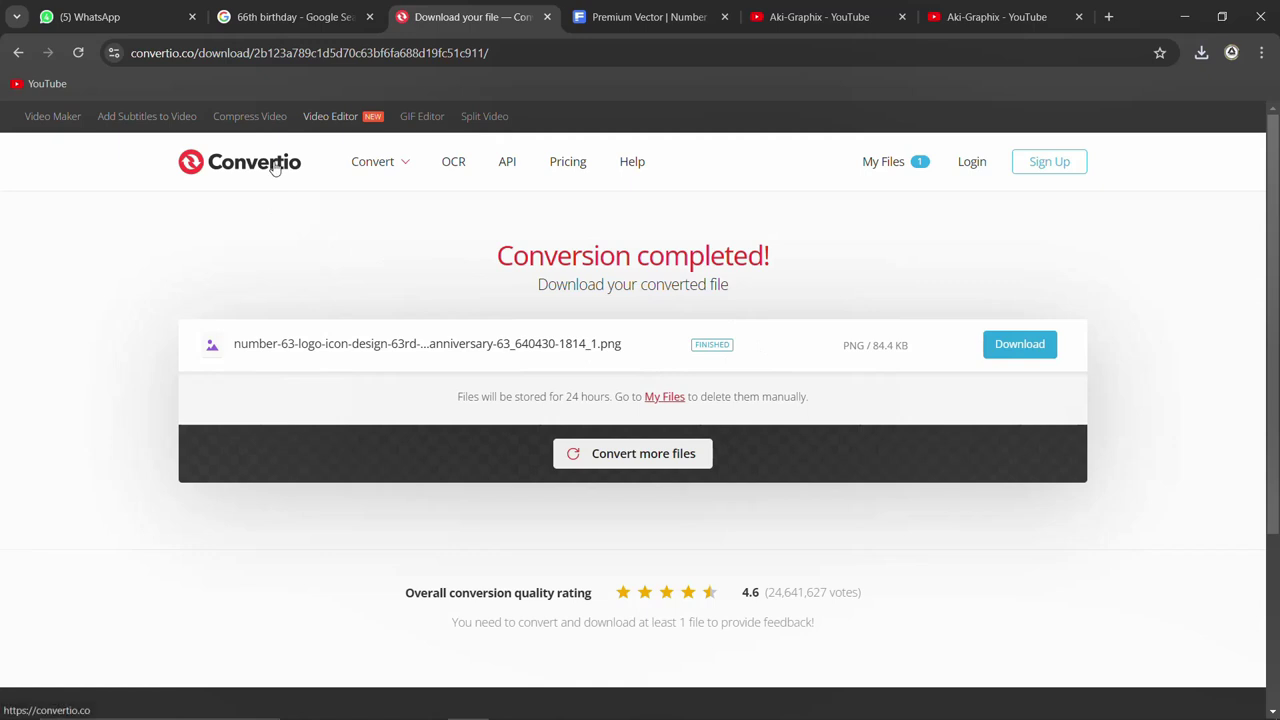
# Start a new Convertio conversion and upload the number-8 logo AVIF file
pyautogui.scroll(-3, 350, 500)
pyautogui.scroll(3, 400, 440)
pyautogui.click(578, 456)
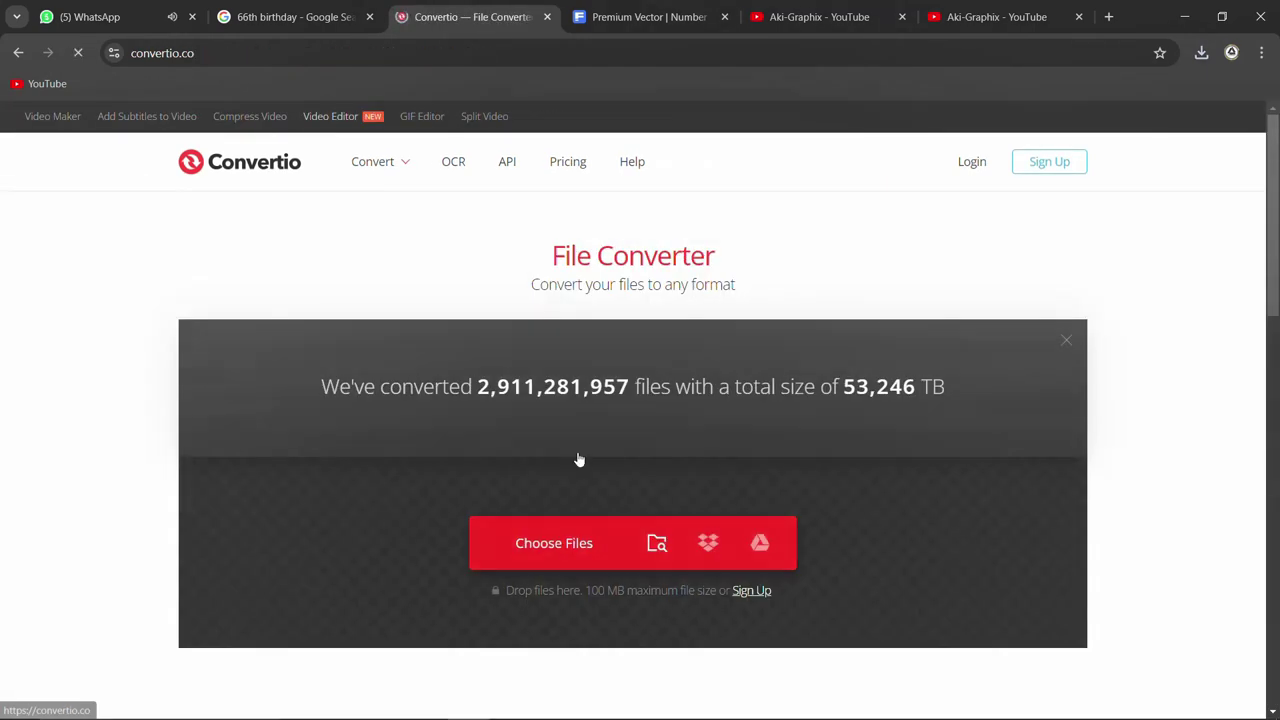
pyautogui.click(541, 551)
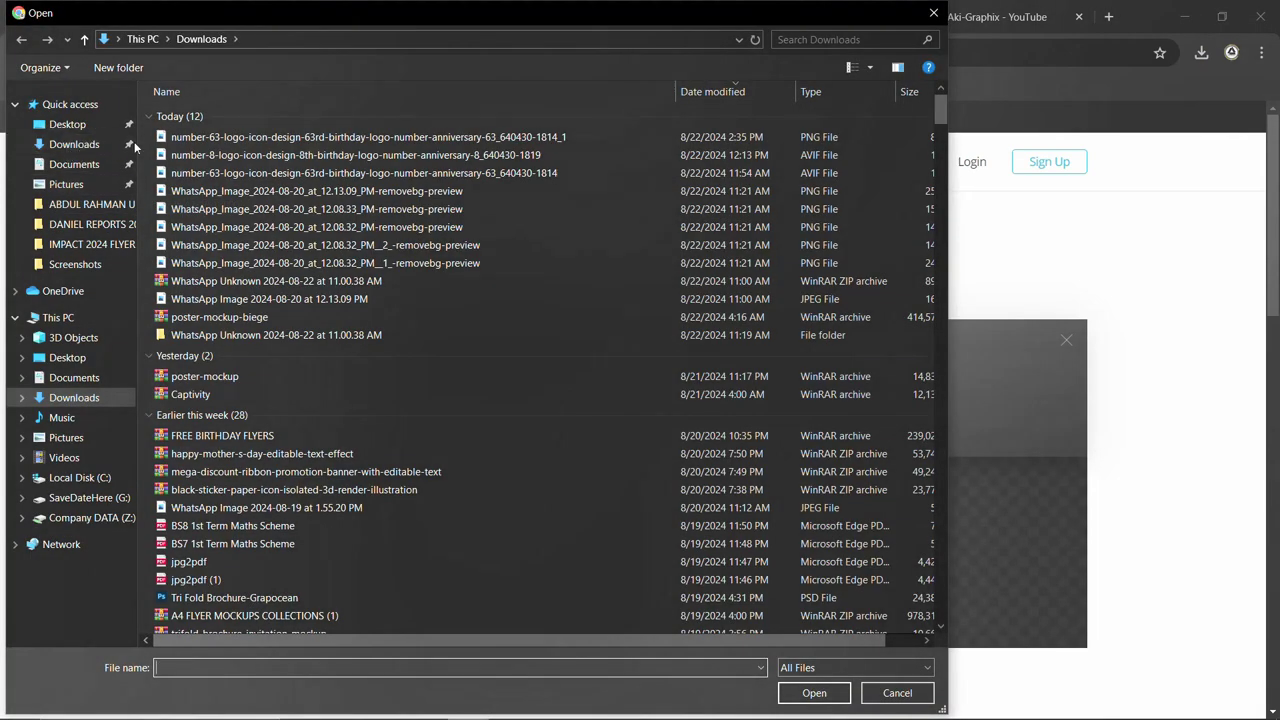
pyautogui.click(252, 158)
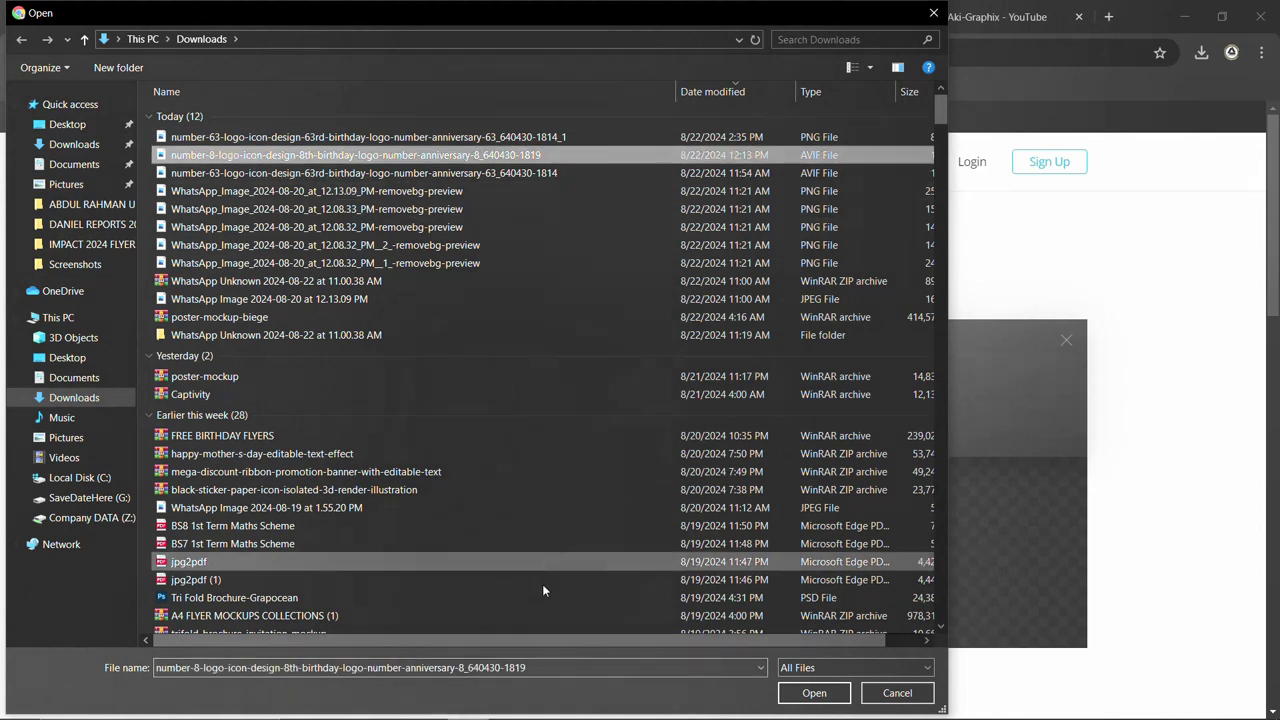
pyautogui.click(813, 695)
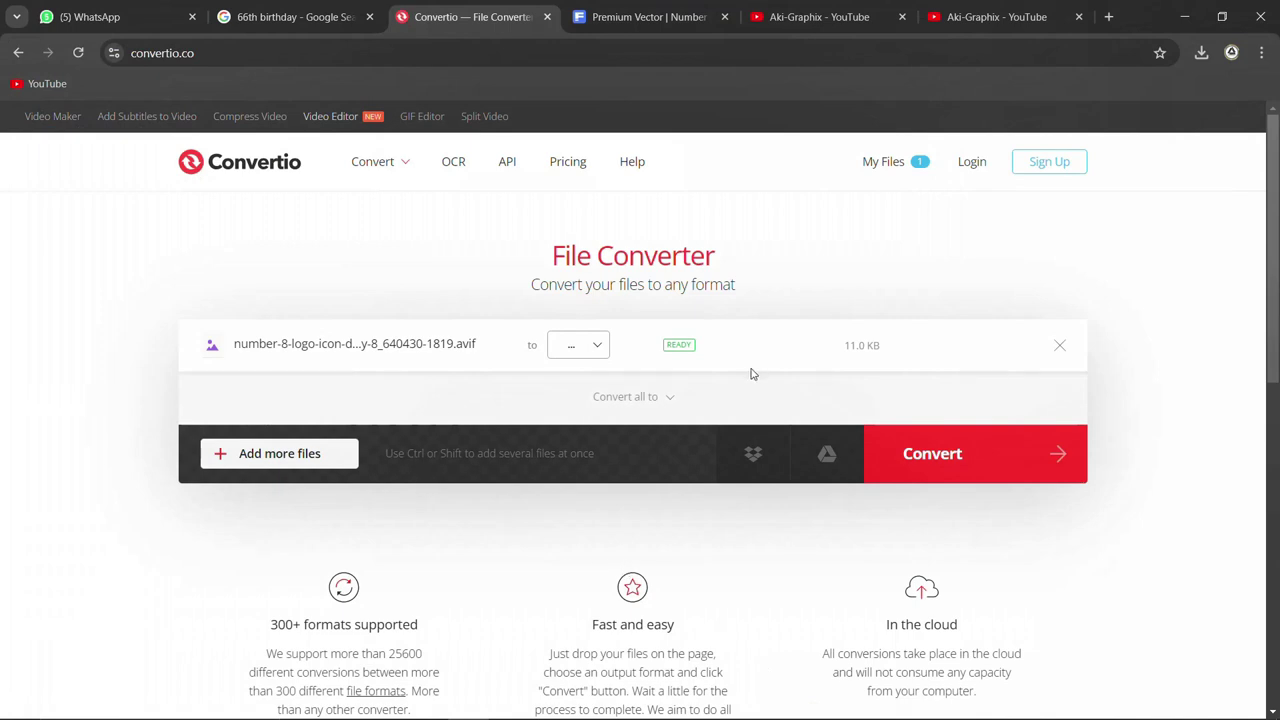
# Convert the number-8 logo to PNG and download the 111 KB result
pyautogui.click(600, 346)
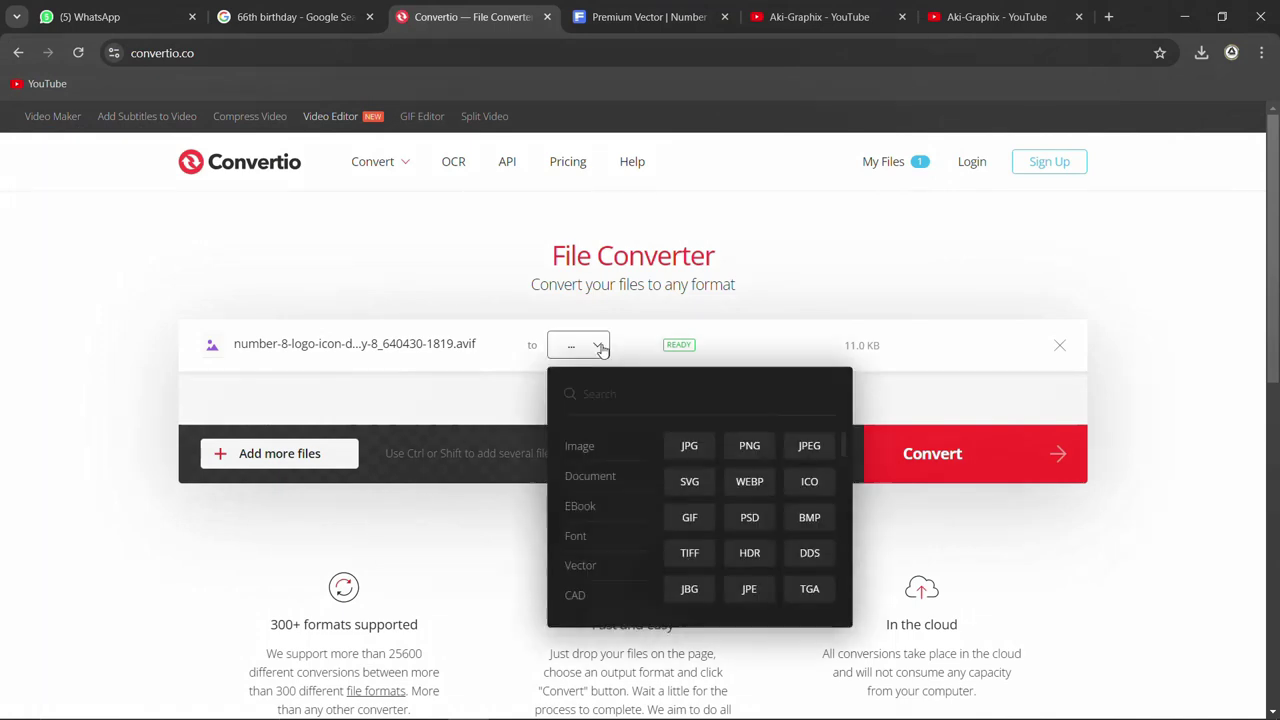
pyautogui.click(749, 446)
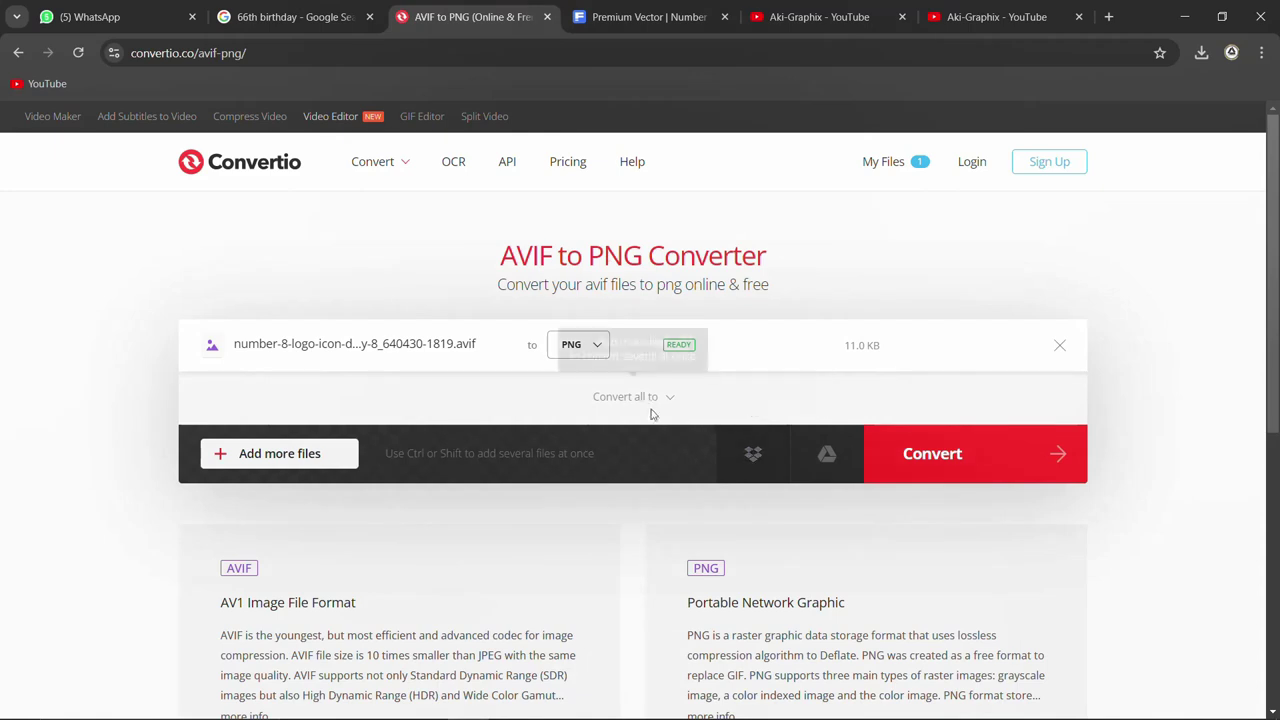
pyautogui.click(962, 463)
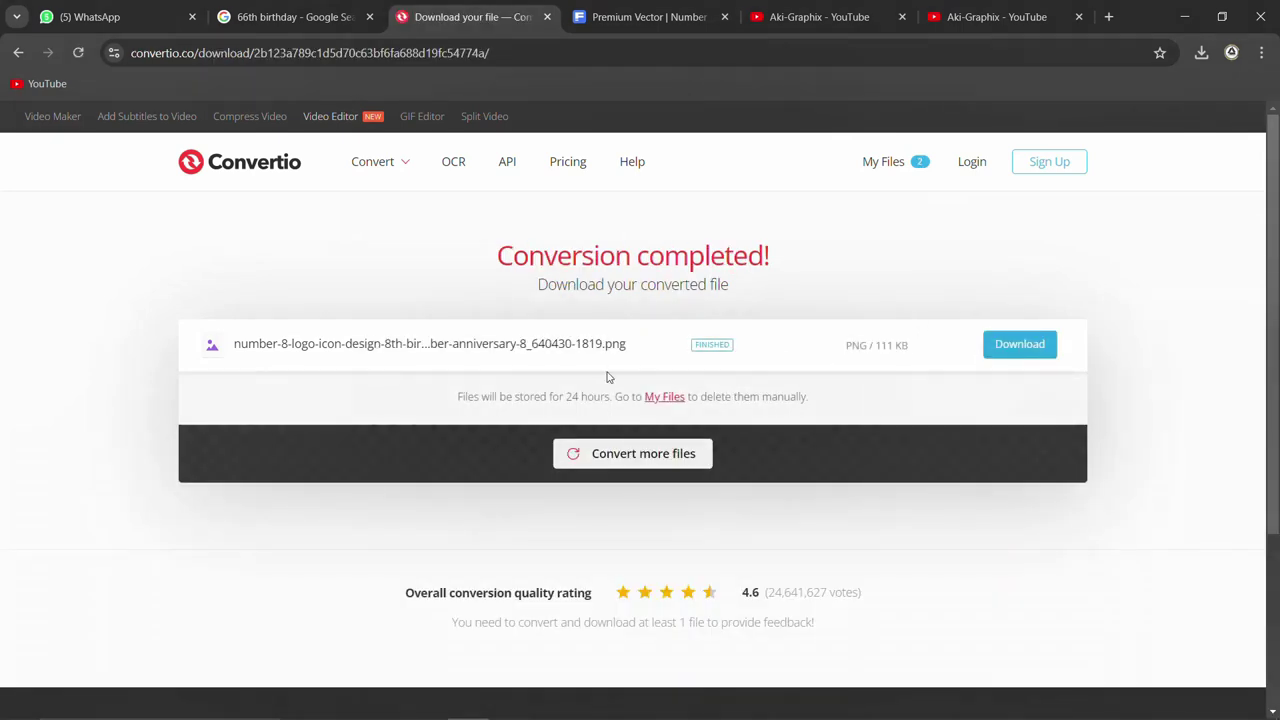
pyautogui.click(1010, 352)
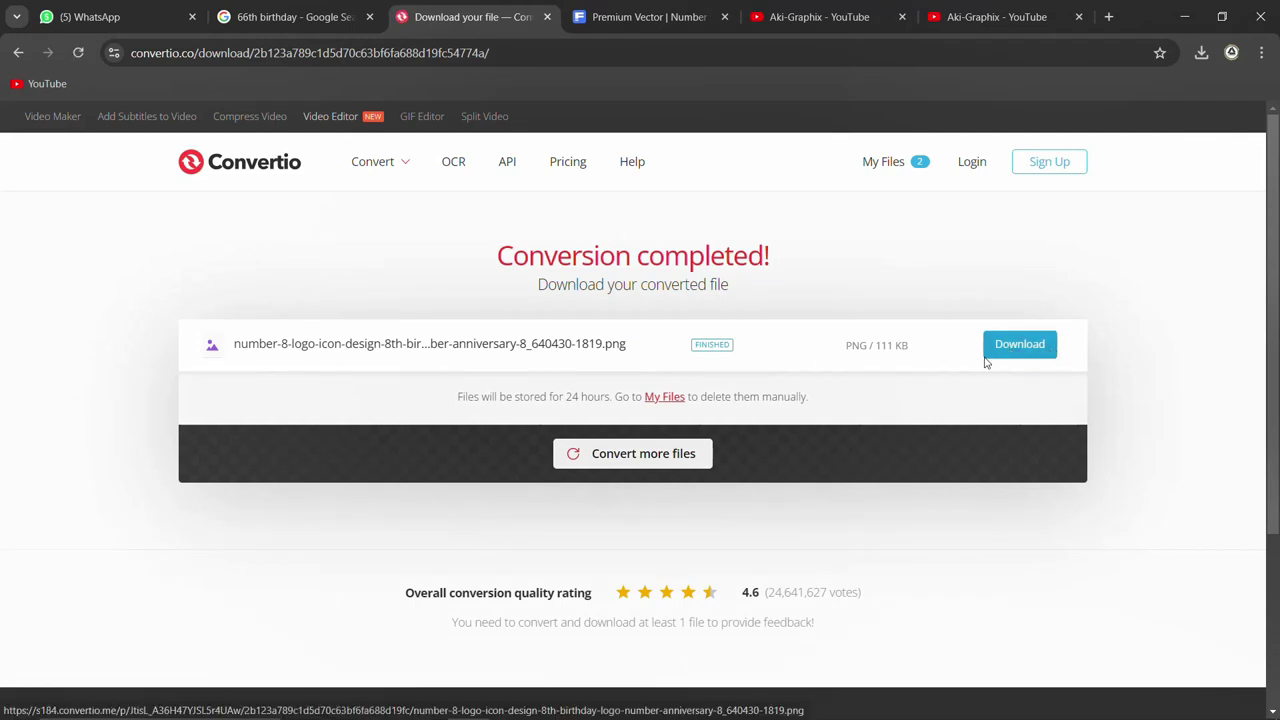
pyautogui.click(1201, 52)
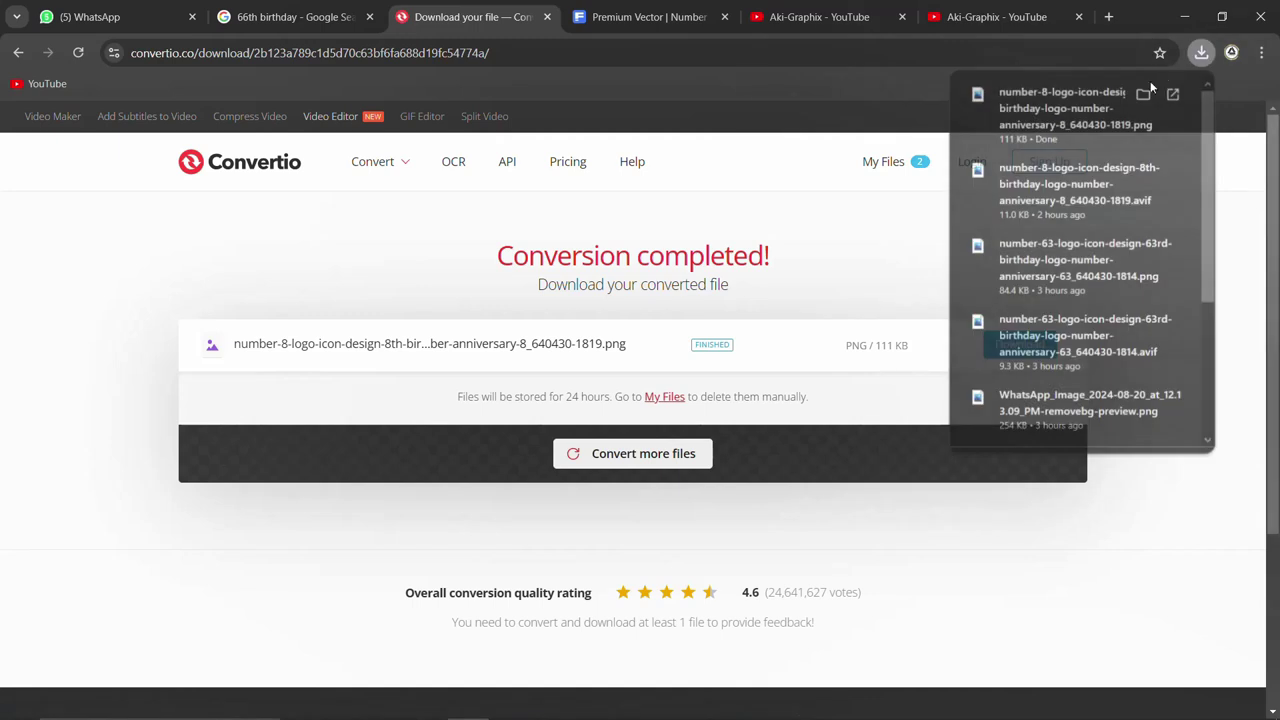
# Check the downloaded number-8 logo PNG in Windows Photos by zooming in and out, then return to Photoshop
pyautogui.click(1062, 113)
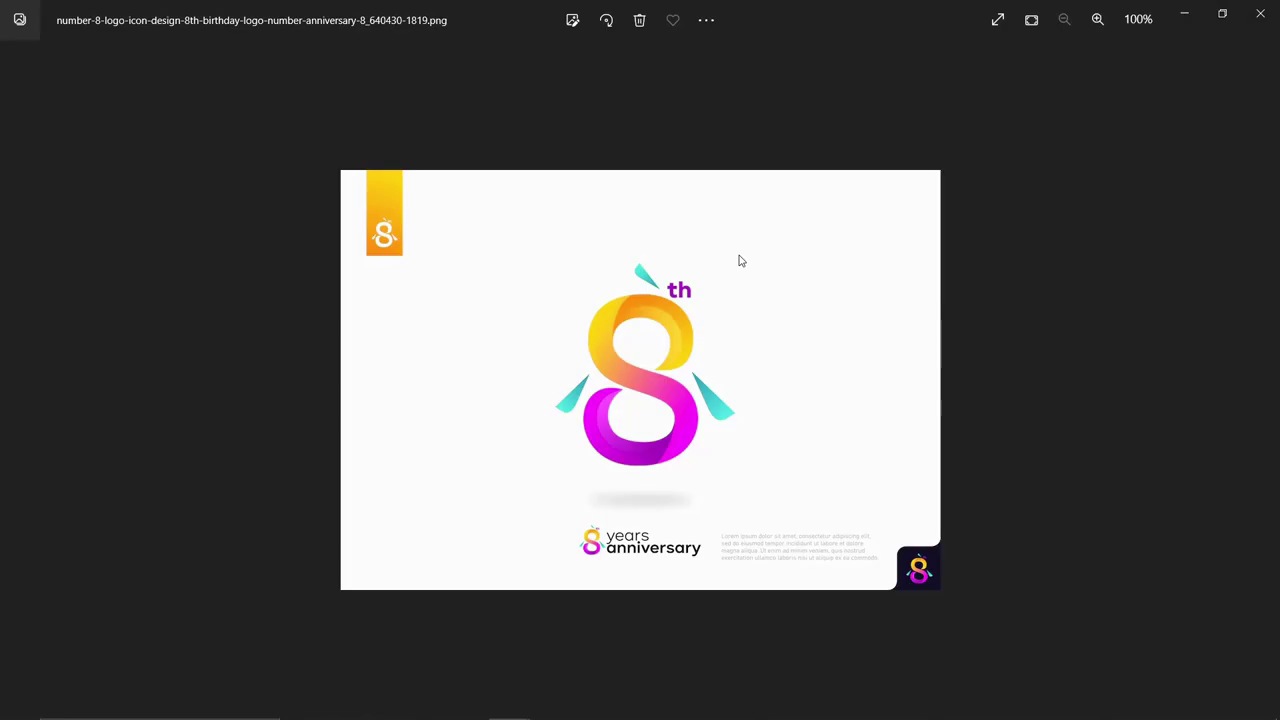
pyautogui.scroll(2, 741, 260)
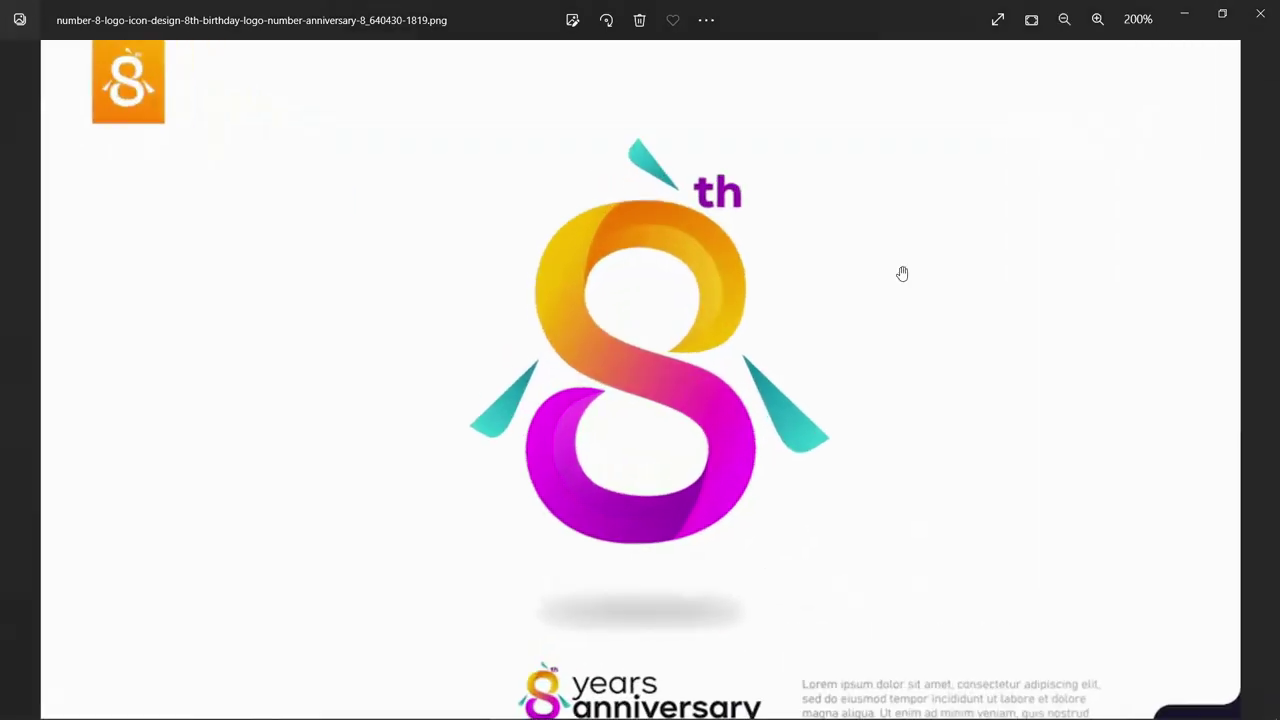
pyautogui.scroll(-2, 731, 460)
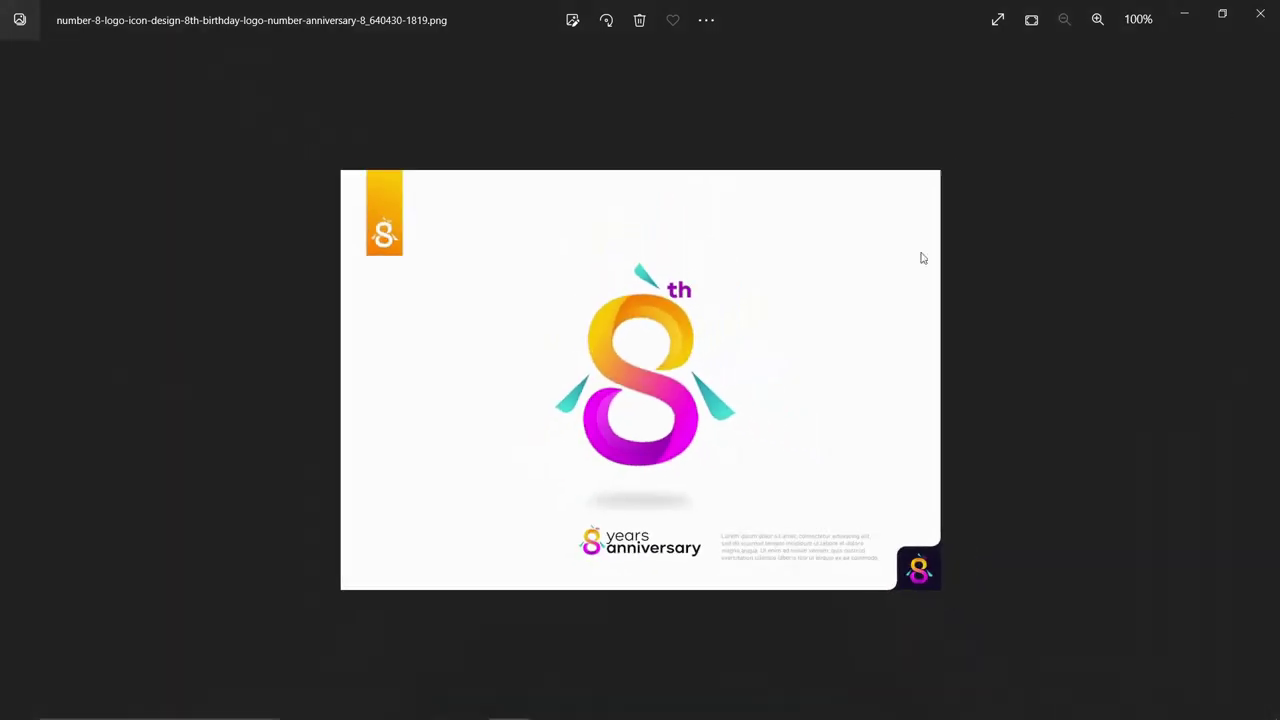
pyautogui.moveTo(508, 704)
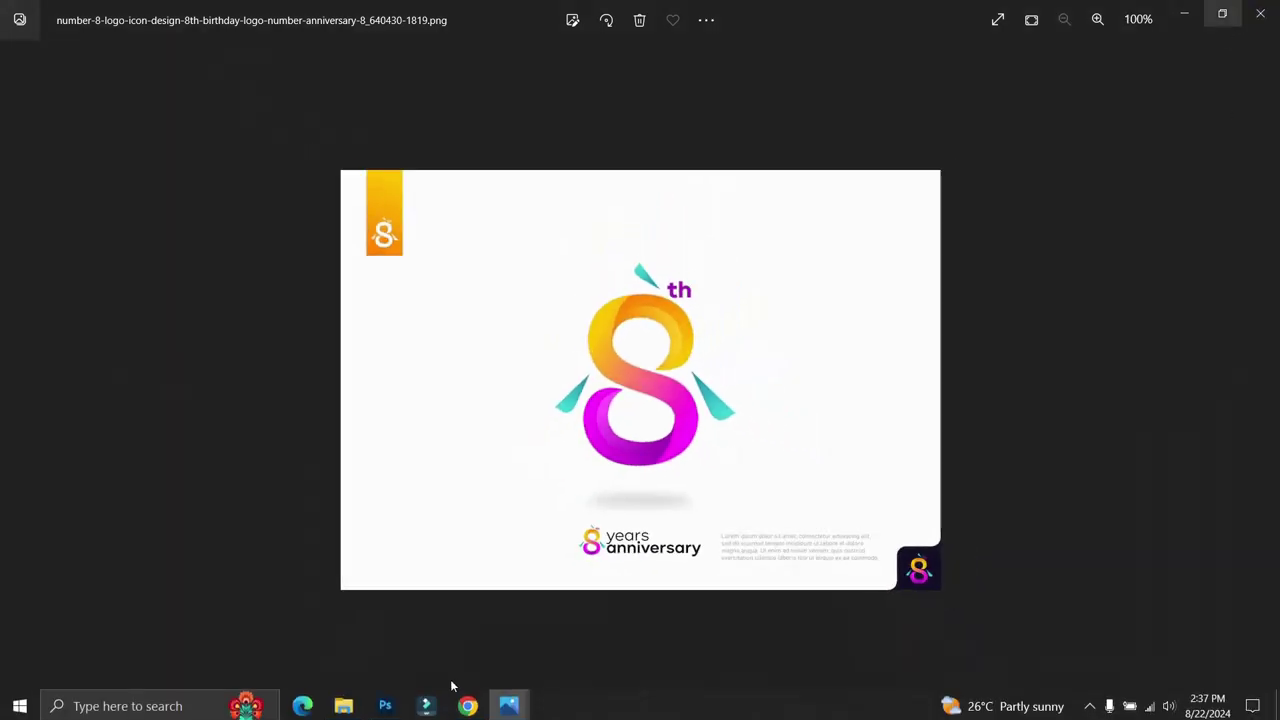
pyautogui.click(384, 703)
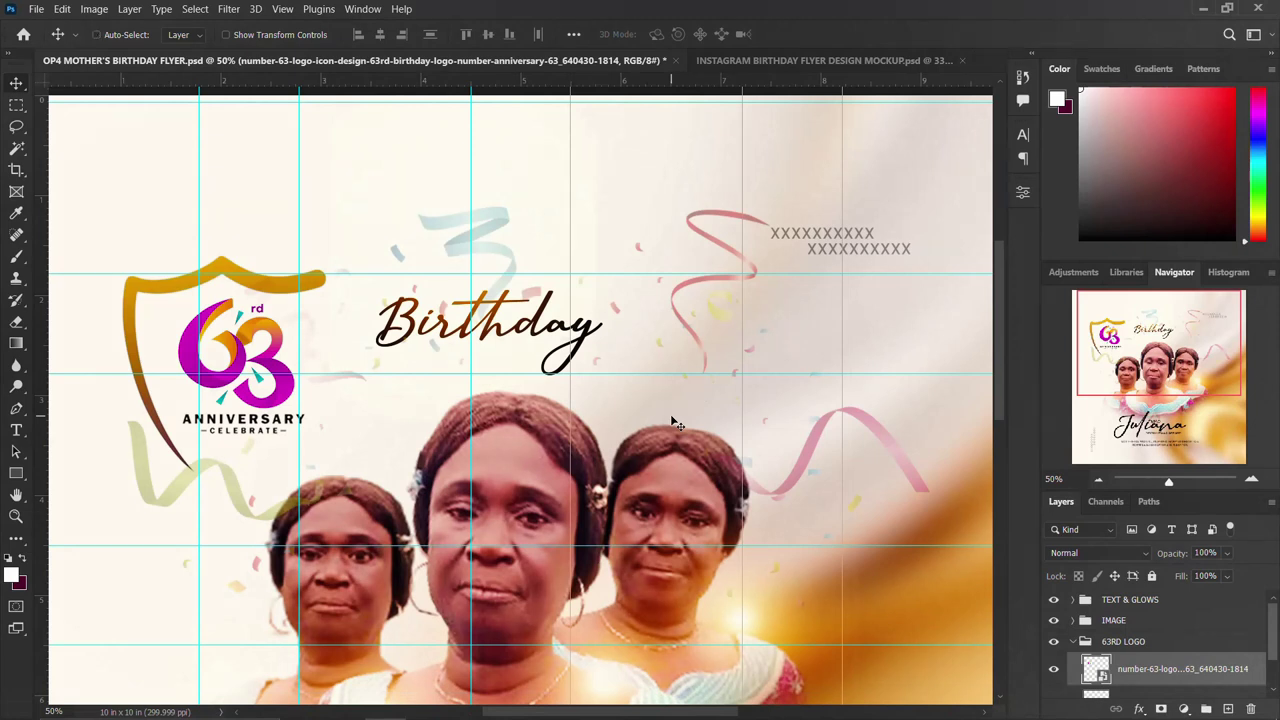
# Zoom the flyer out to 25% and select the number-8 and number-63 logo PNGs in File Explorer's Downloads folder
pyautogui.scroll(-2, 676, 424)
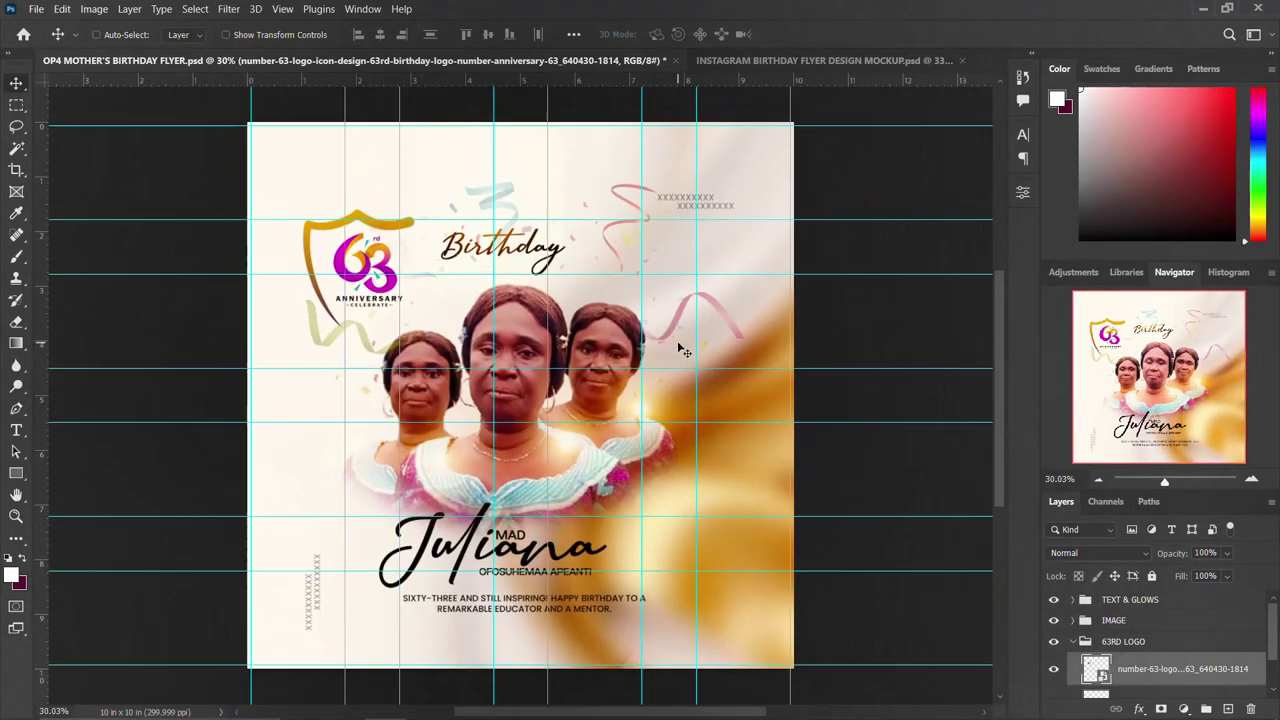
pyautogui.scroll(-1, 680, 350)
pyautogui.moveTo(300, 712)
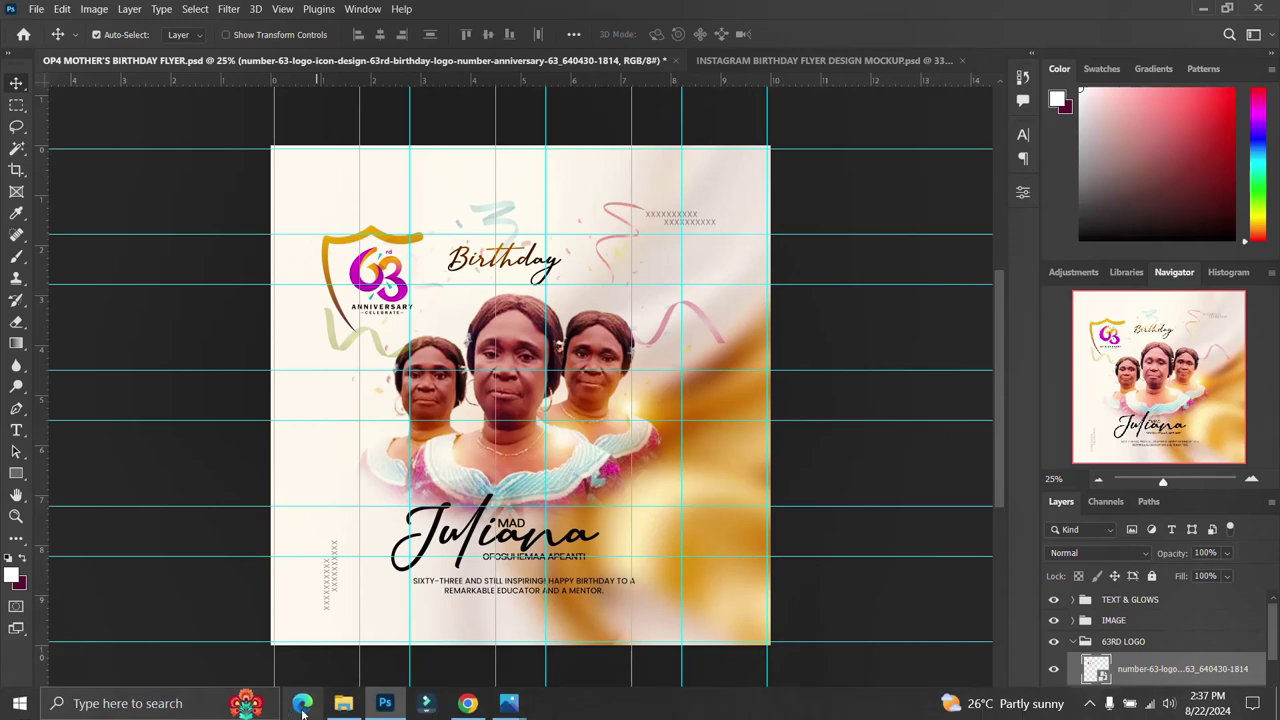
pyautogui.click(343, 703)
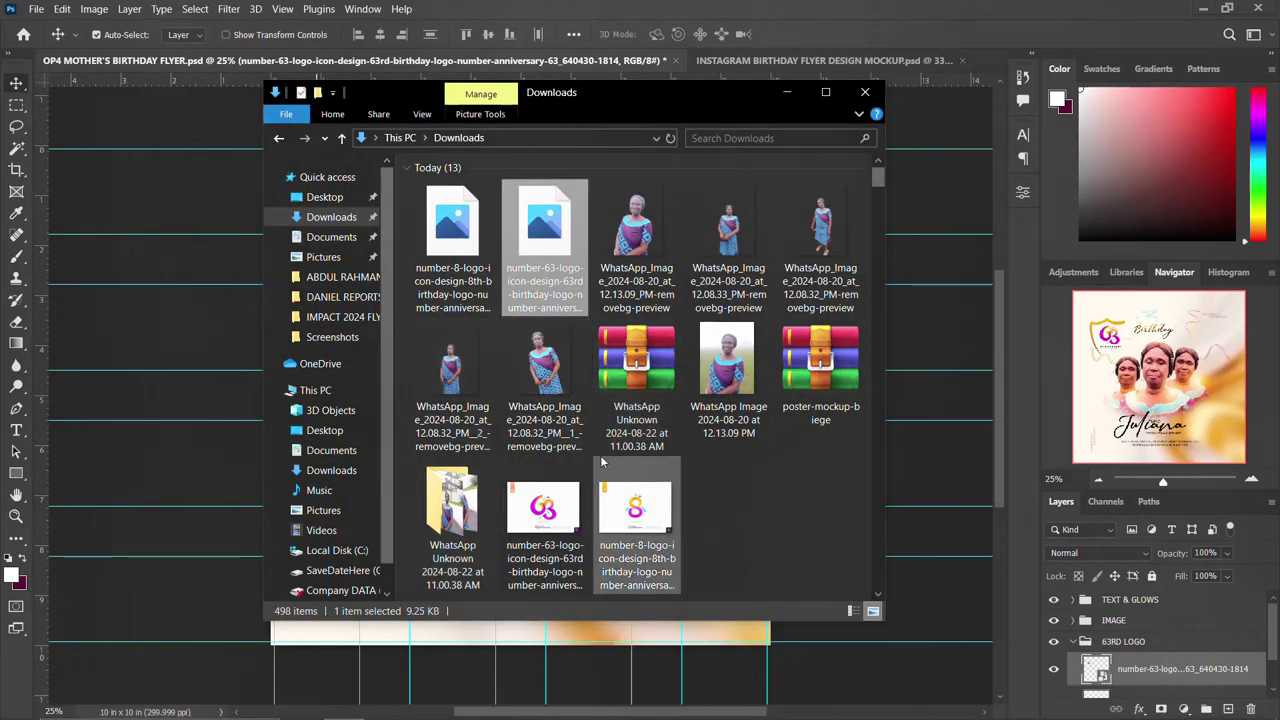
pyautogui.click(330, 218)
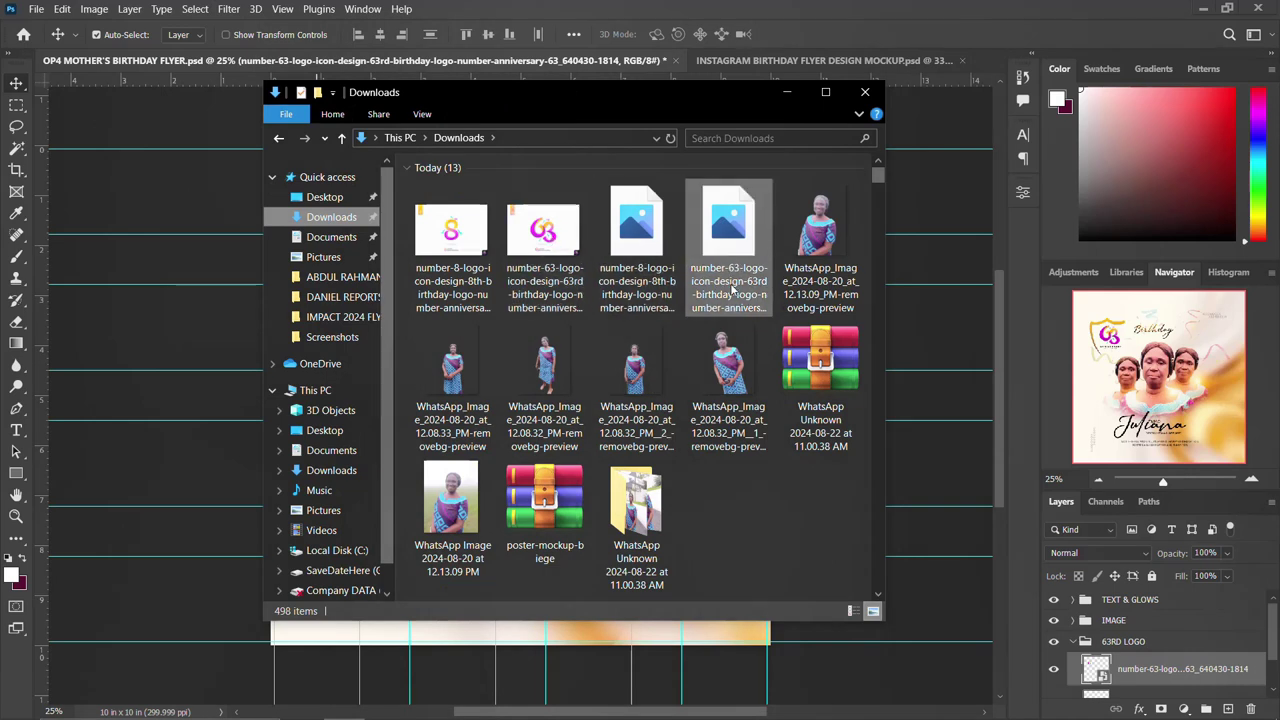
pyautogui.click(738, 264)
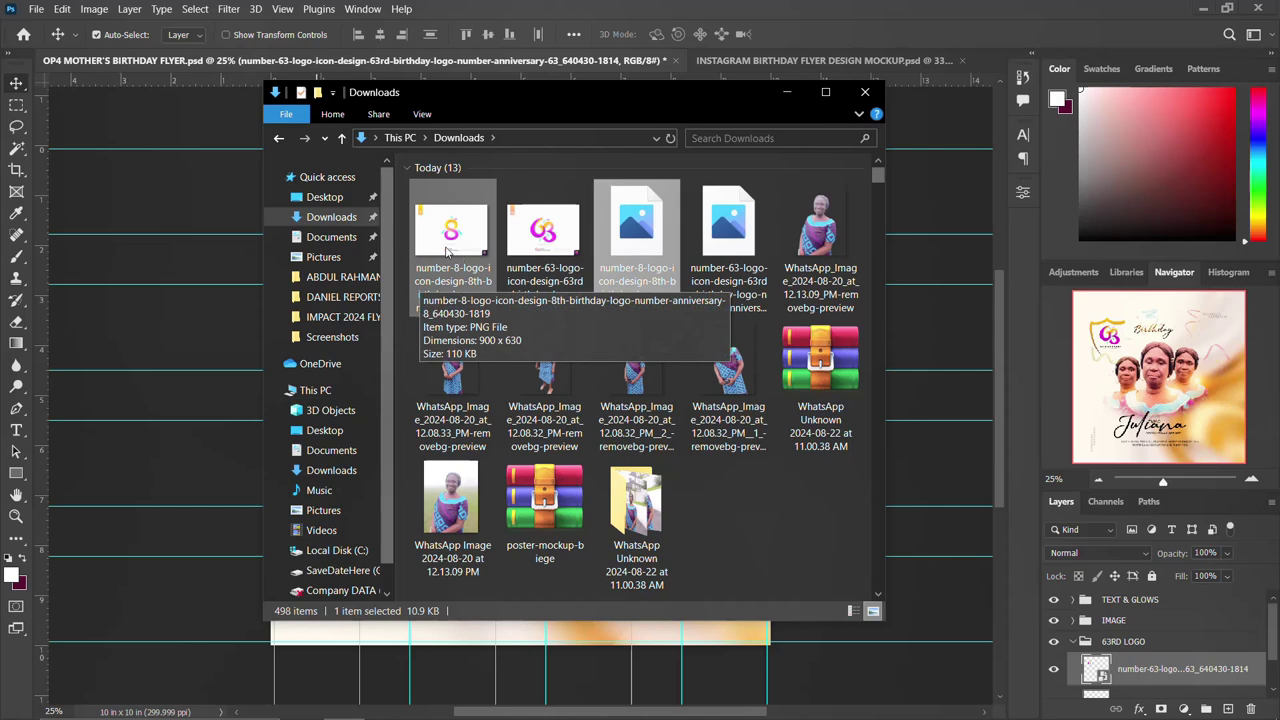
pyautogui.click(452, 250)
pyautogui.keyDown('ctrl'); pyautogui.click(522, 243); pyautogui.keyUp('ctrl')
# Drag the number-8 logo PNG from Downloads onto the flyer and confirm its placement
pyautogui.moveTo(522, 243); pyautogui.dragTo(152, 363)
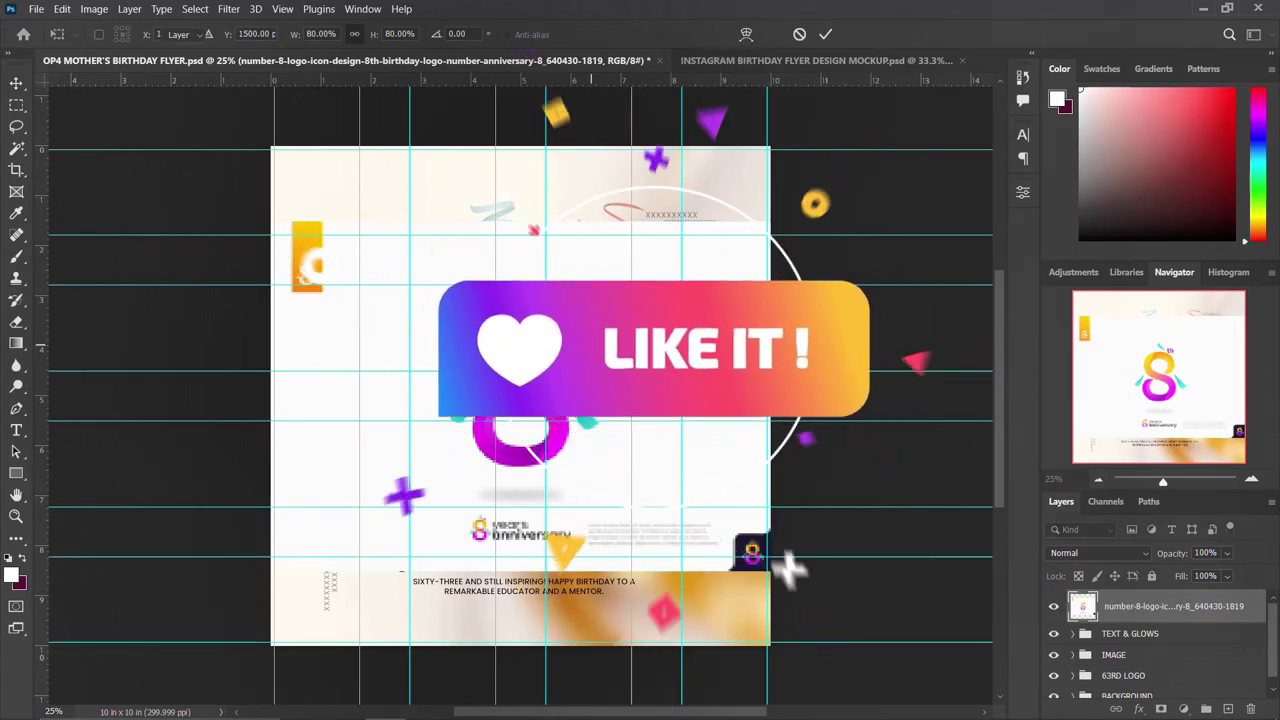
pyautogui.press('Return')
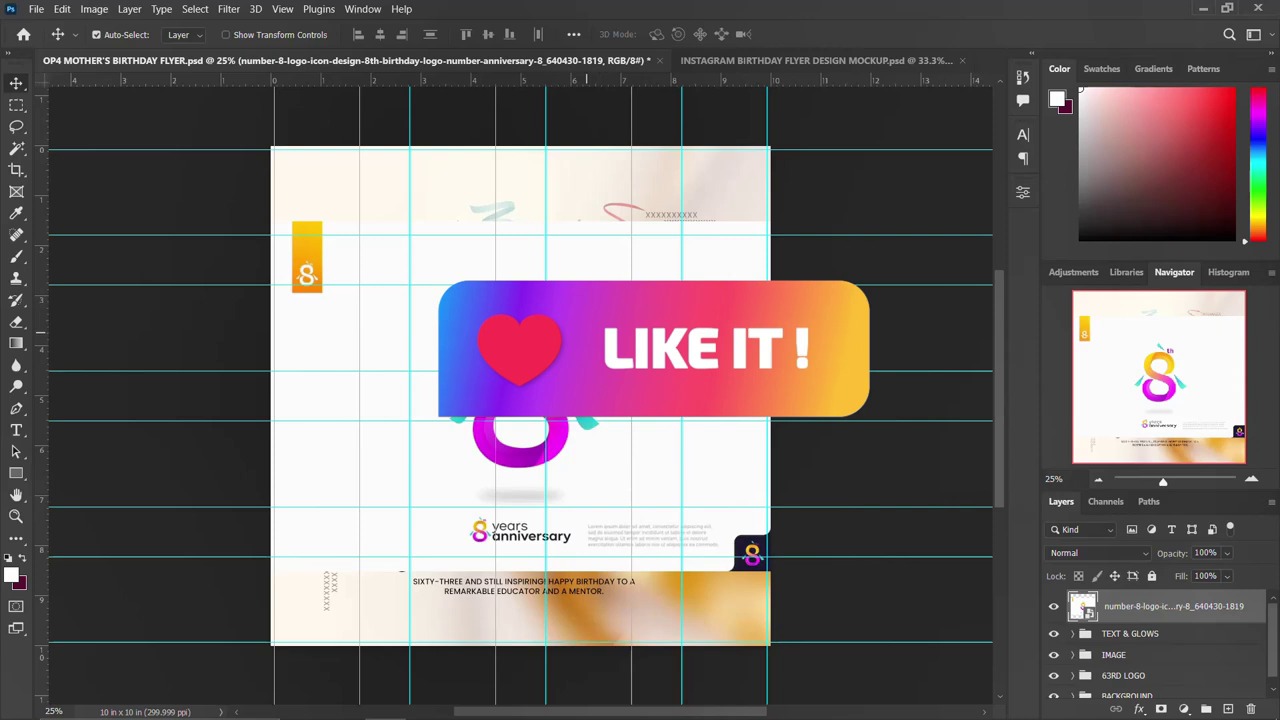
pyautogui.hotkey('shift', 'Up')
pyautogui.hotkey('shift', 'Up')
pyautogui.hotkey('shift', 'Up')
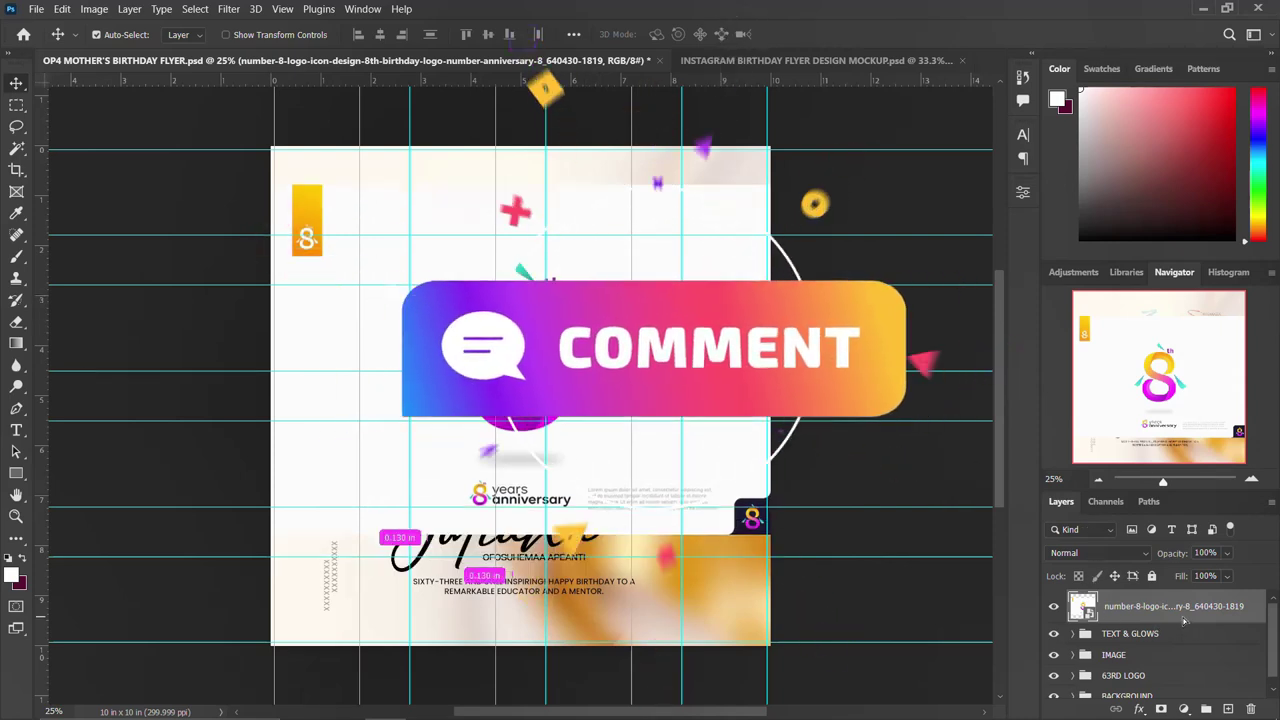
pyautogui.hotkey('shift', 'Down')
pyautogui.hotkey('shift', 'Down')
pyautogui.hotkey('shift', 'Down')
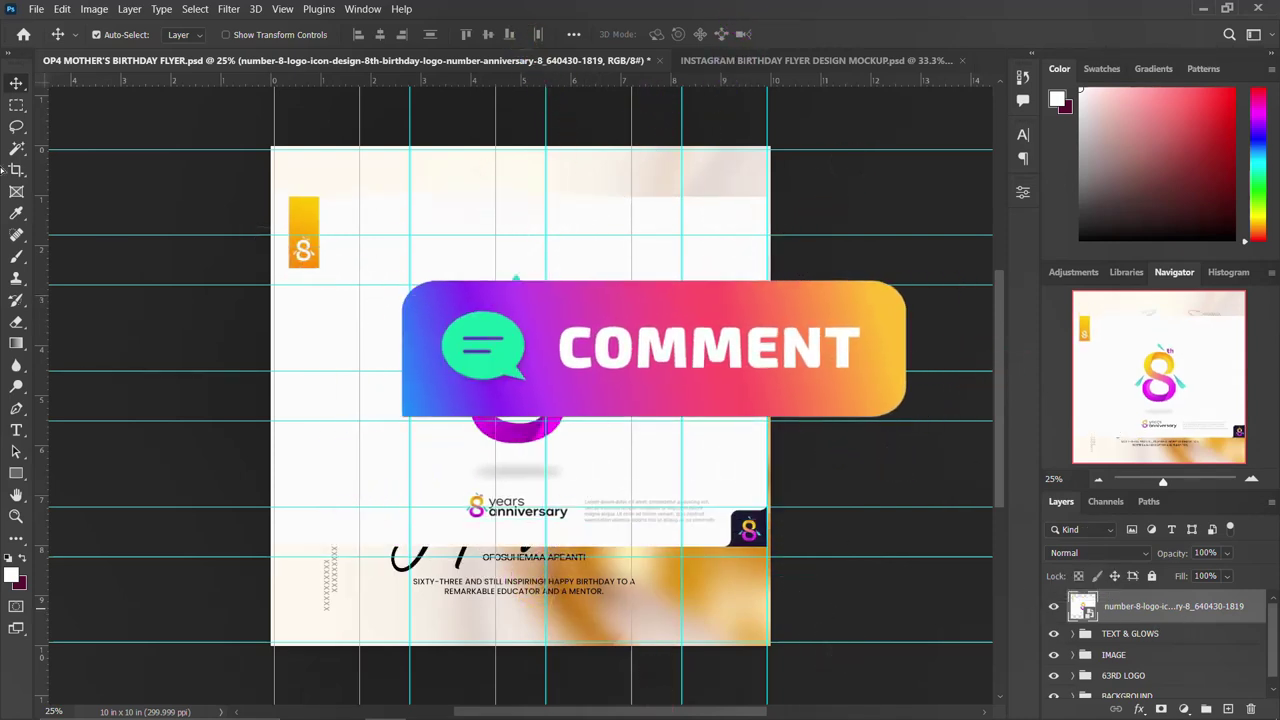
# Hide and reshow the number-8 logo layer, then rasterize it
pyautogui.click(1053, 606)
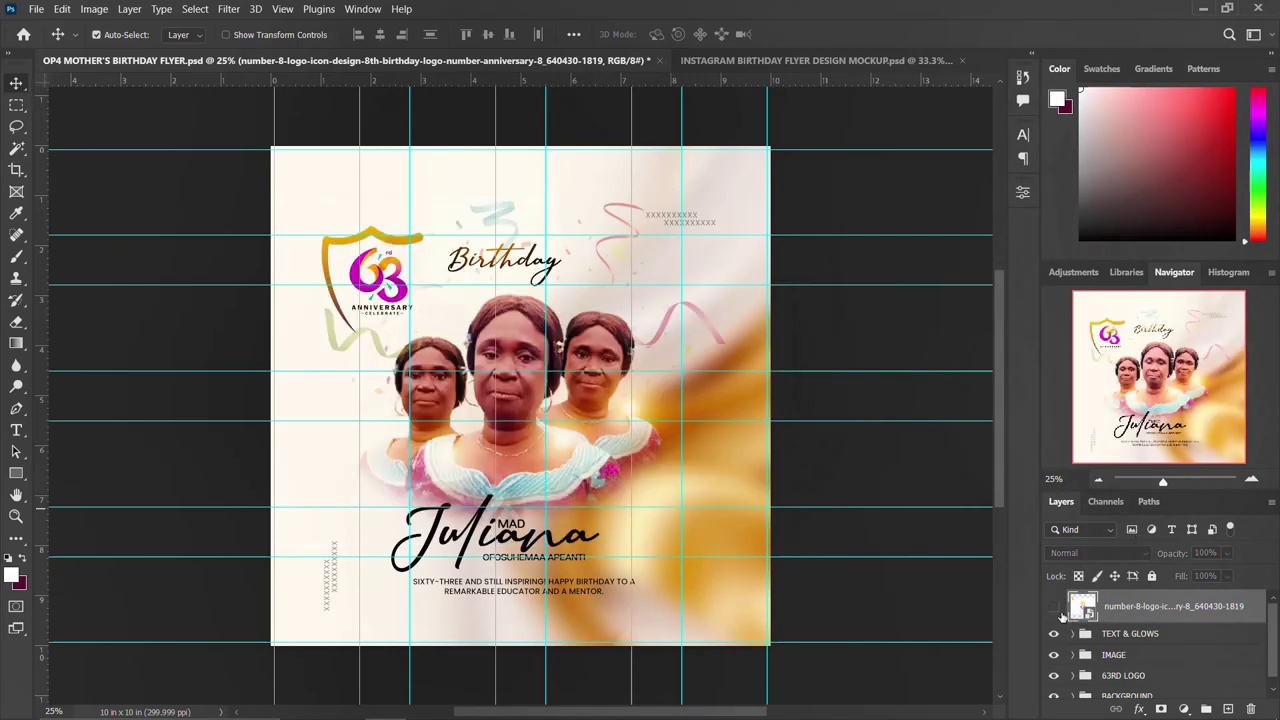
pyautogui.click(1053, 606)
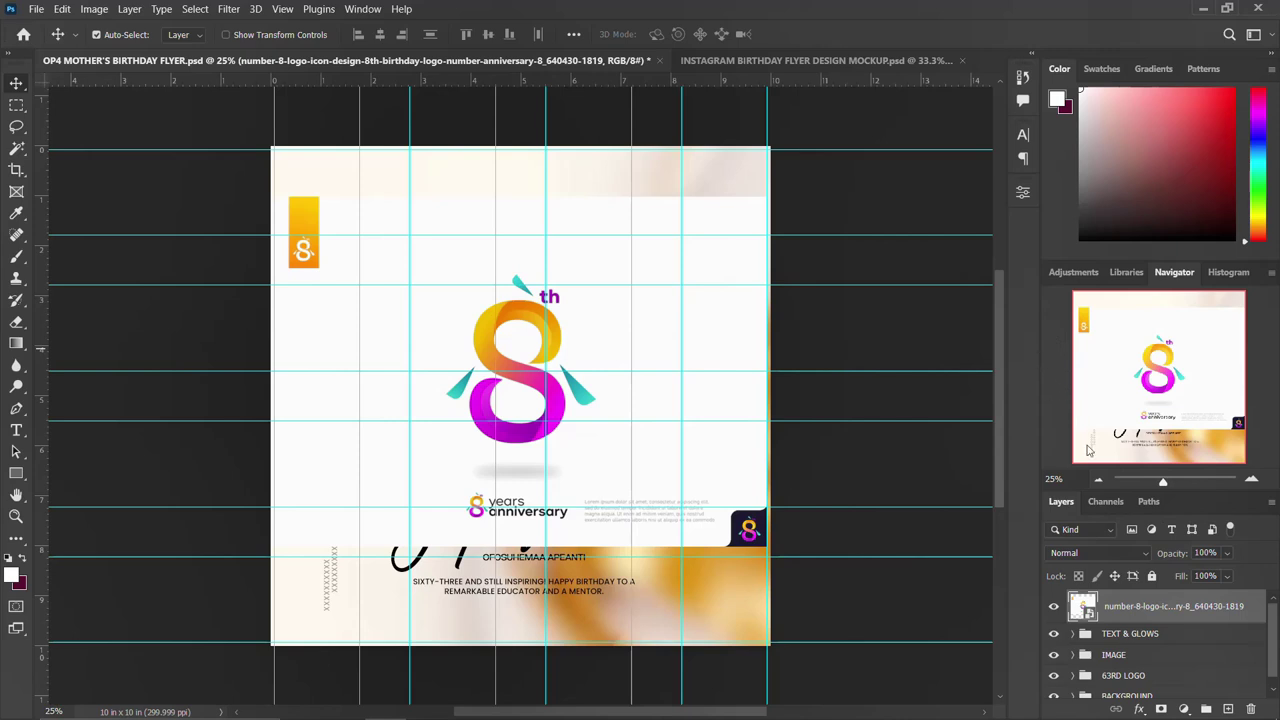
pyautogui.rightClick(1156, 608)
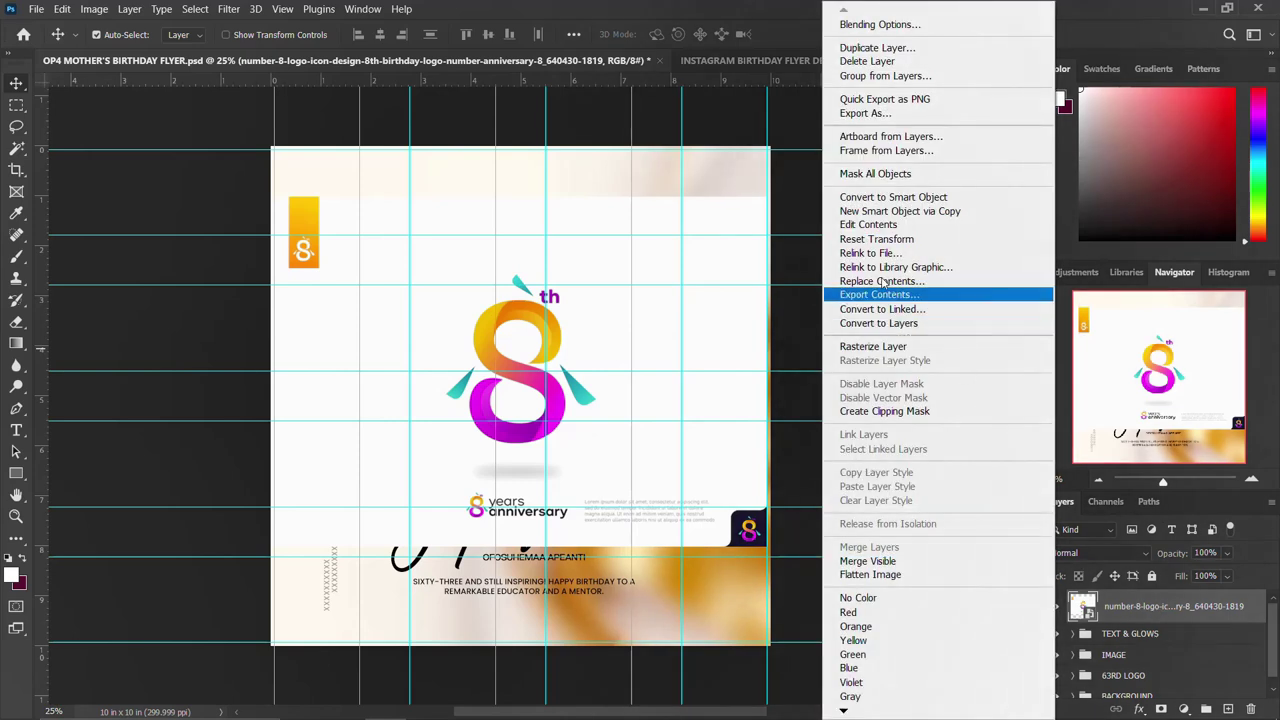
pyautogui.click(895, 347)
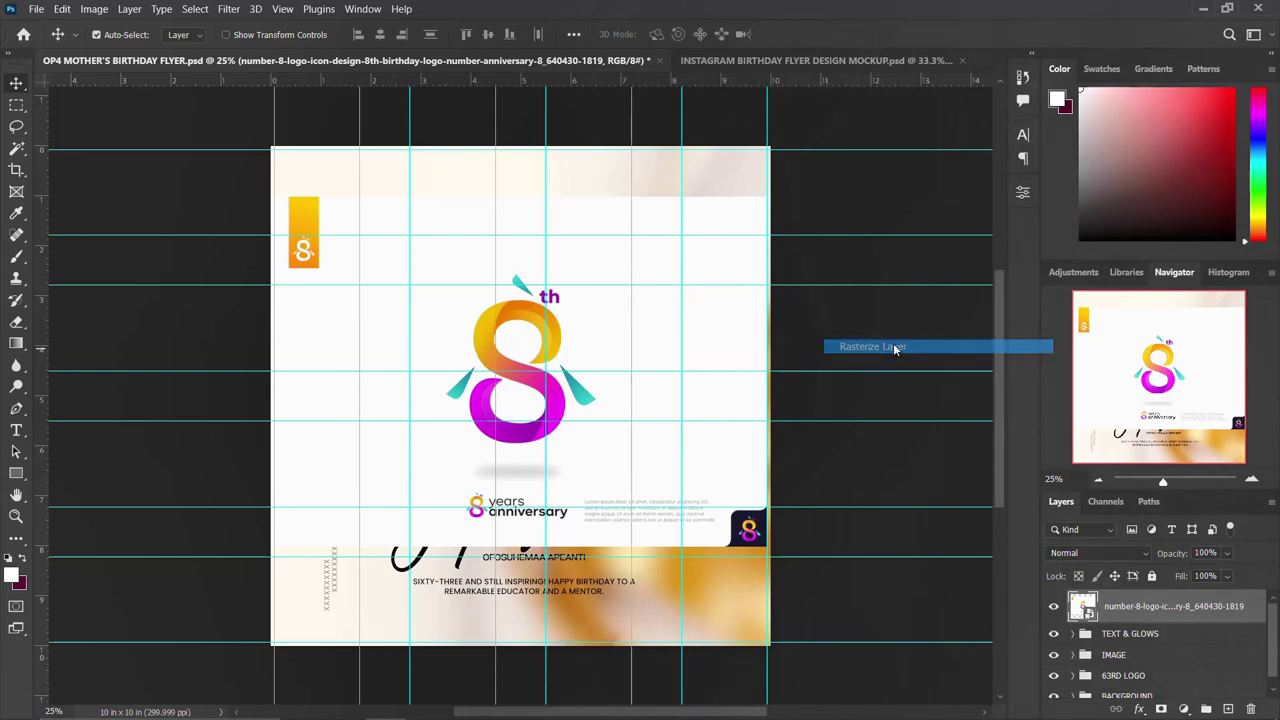
# Remove the white background around the number-8 logo with the Magic Wand
pyautogui.click(18, 148)
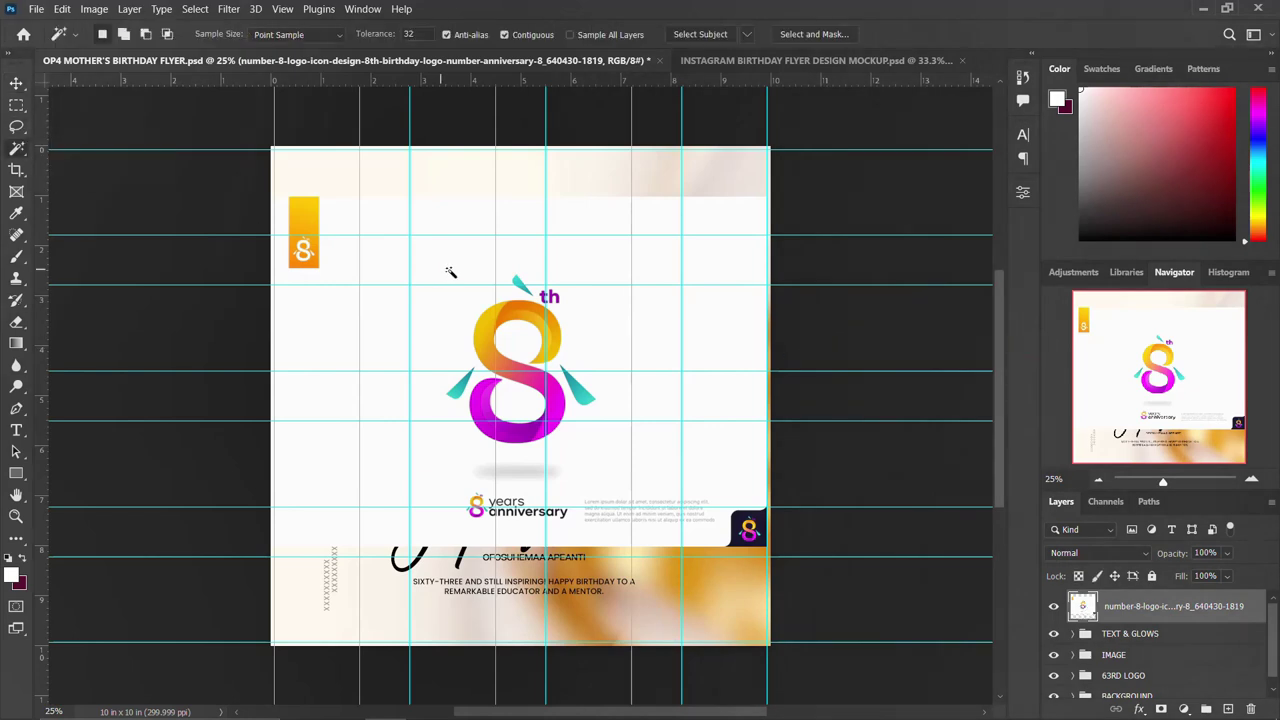
pyautogui.click(450, 272)
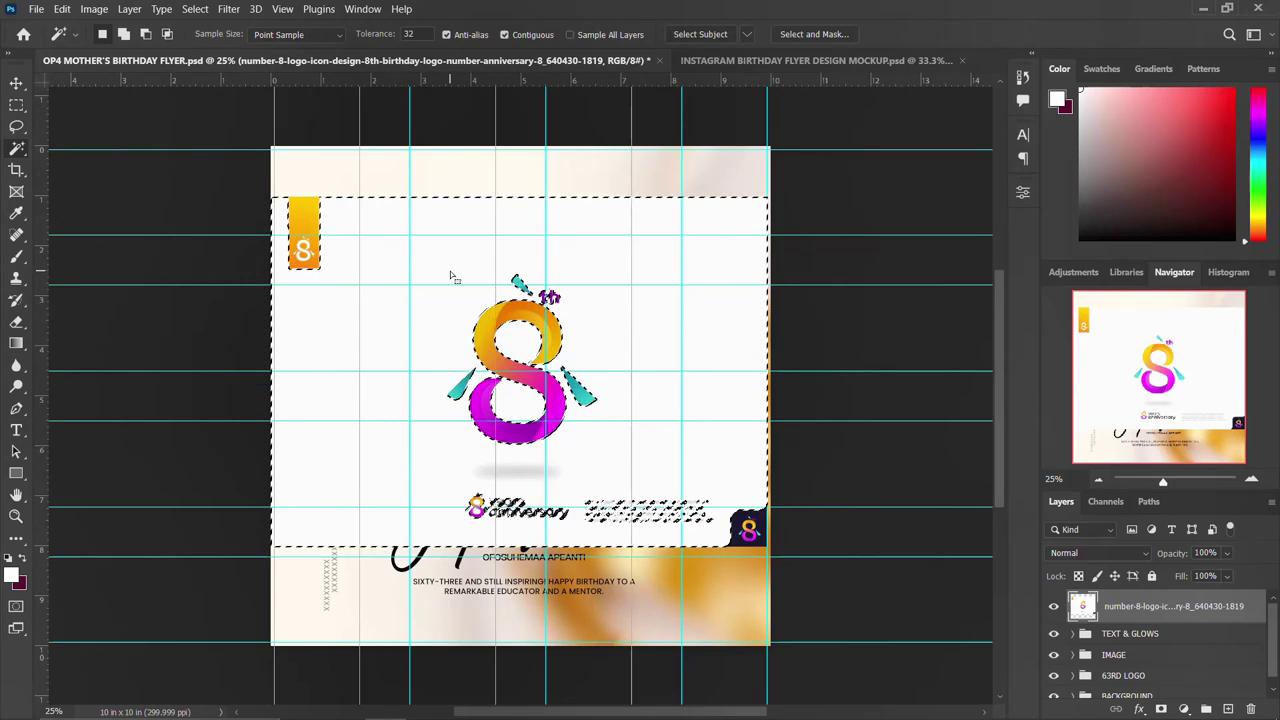
pyautogui.press('Delete')
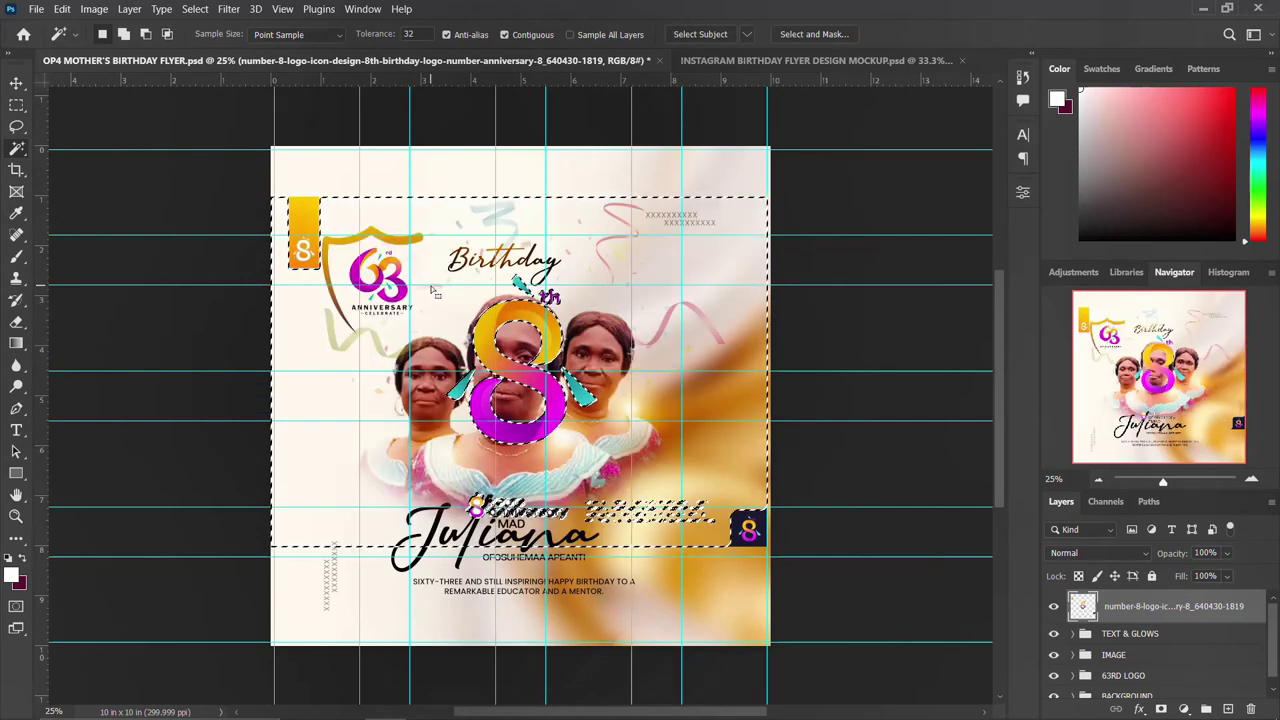
pyautogui.hotkey('ctrl', 'd')
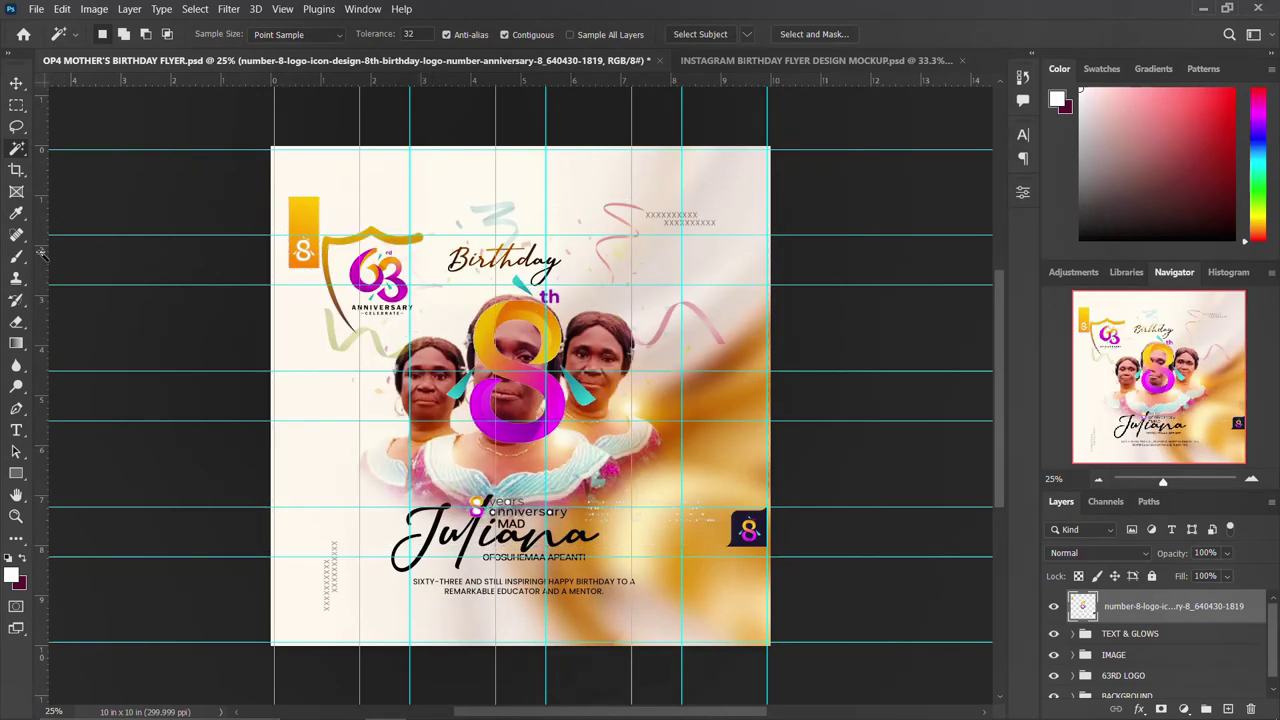
# Copy the marqueed 8 onto its own Layer 4 and delete the original logo layer
pyautogui.click(16, 104)
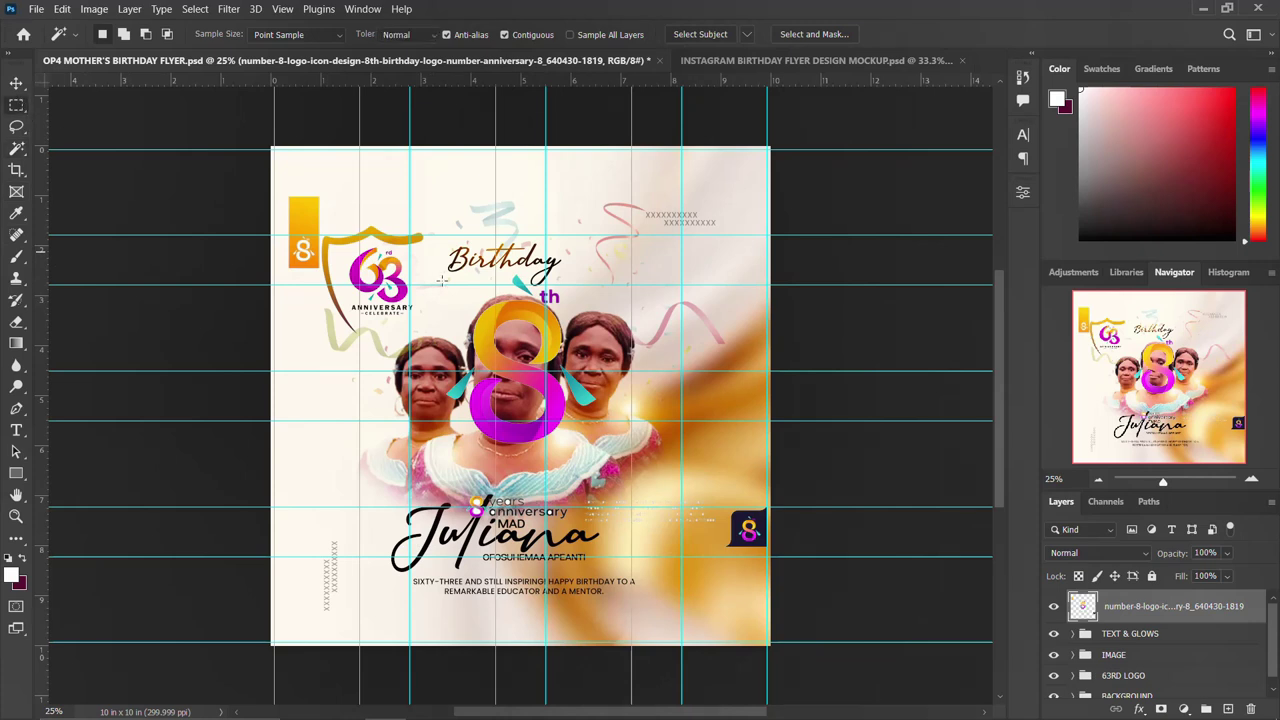
pyautogui.moveTo(447, 270); pyautogui.dragTo(618, 480)
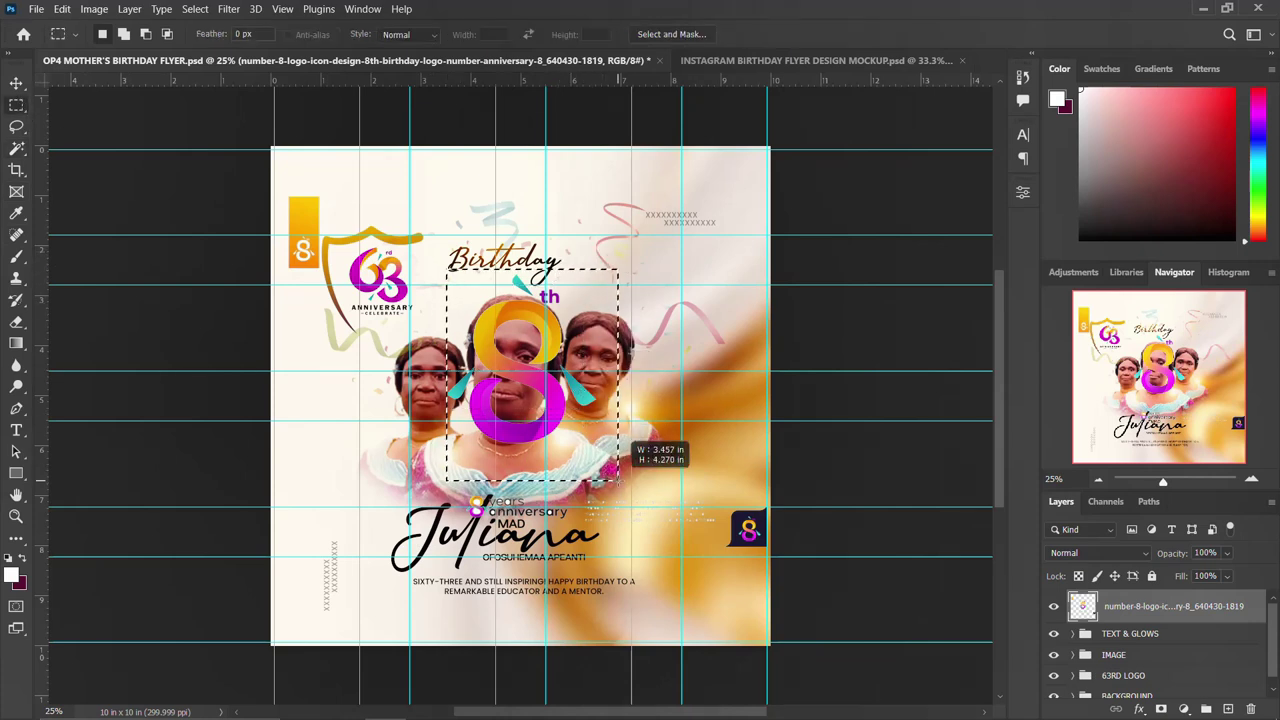
pyautogui.hotkey('ctrl', 'j')
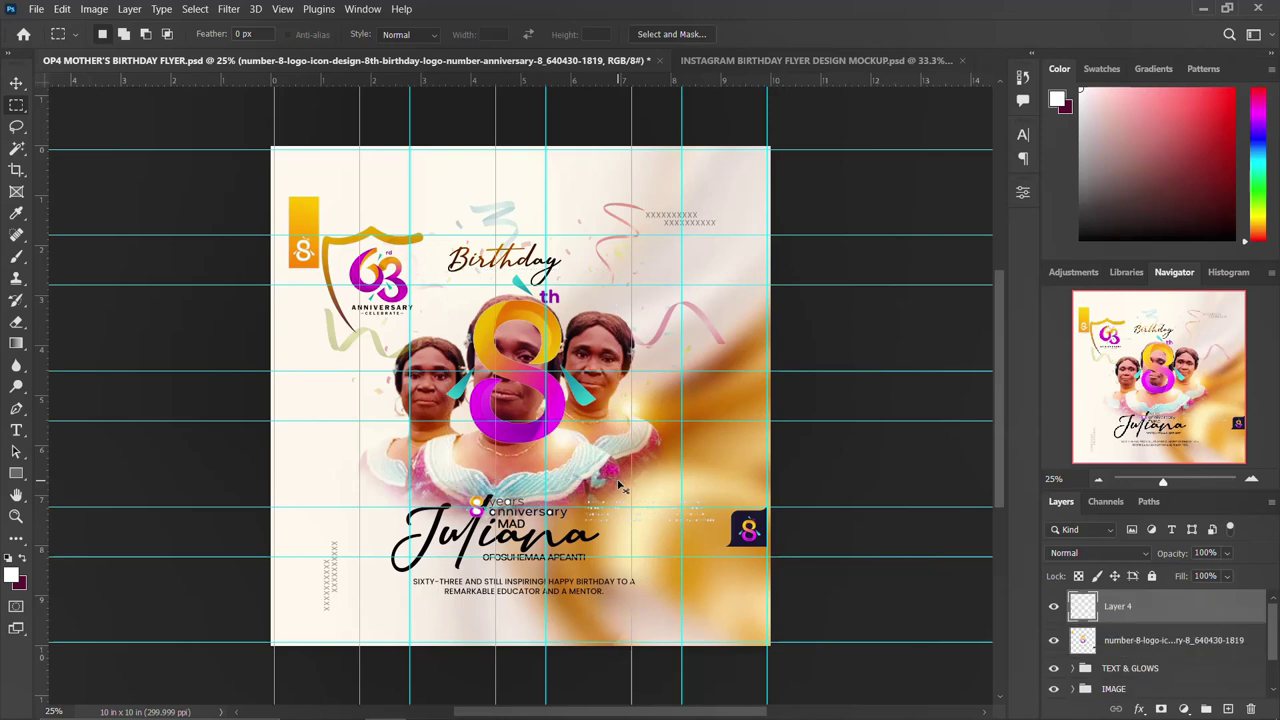
pyautogui.click(1121, 647)
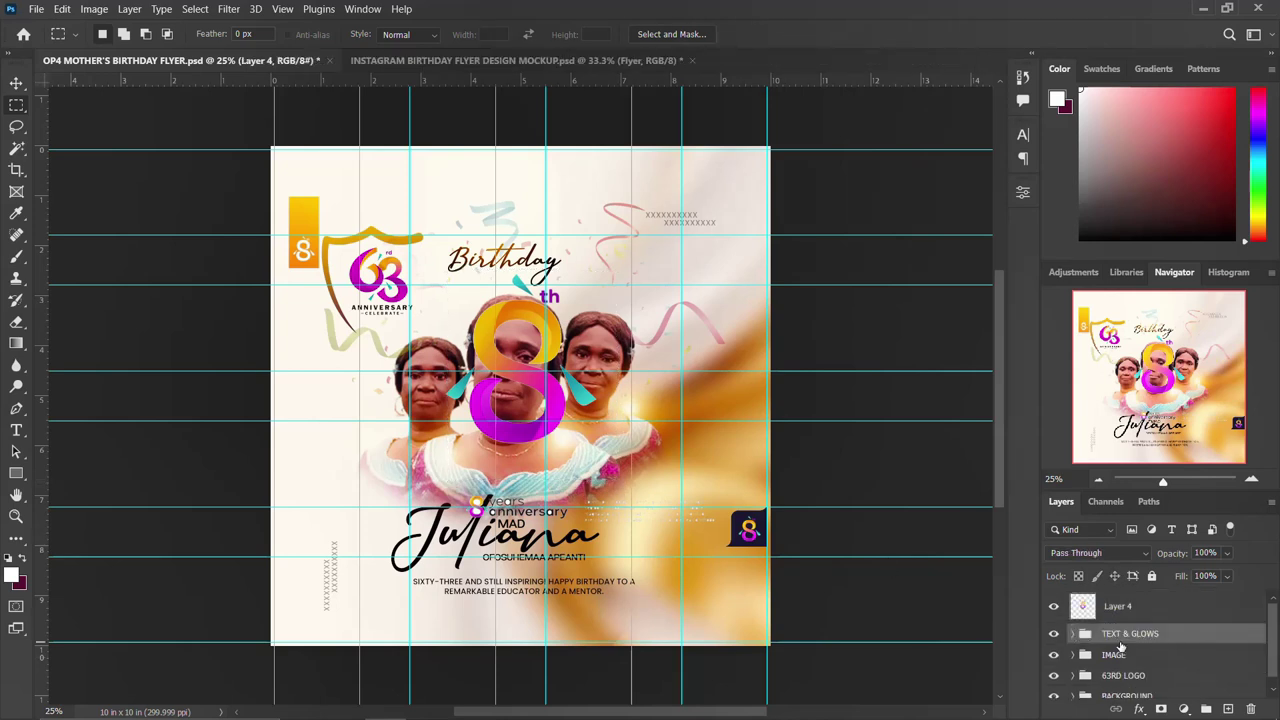
pyautogui.press('Delete')
pyautogui.click(1142, 609)
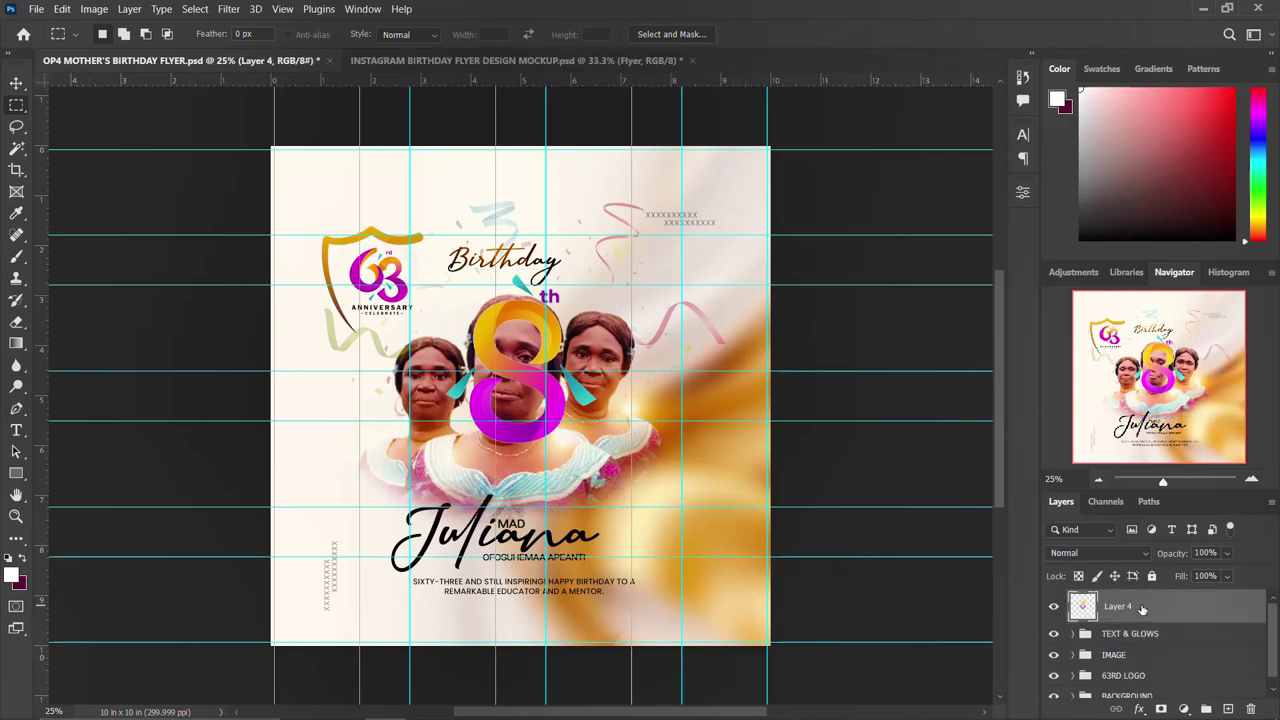
# Enlarge Layer 4's 8 to about 147% and move it over the middle portrait
pyautogui.hotkey('ctrl', 't')
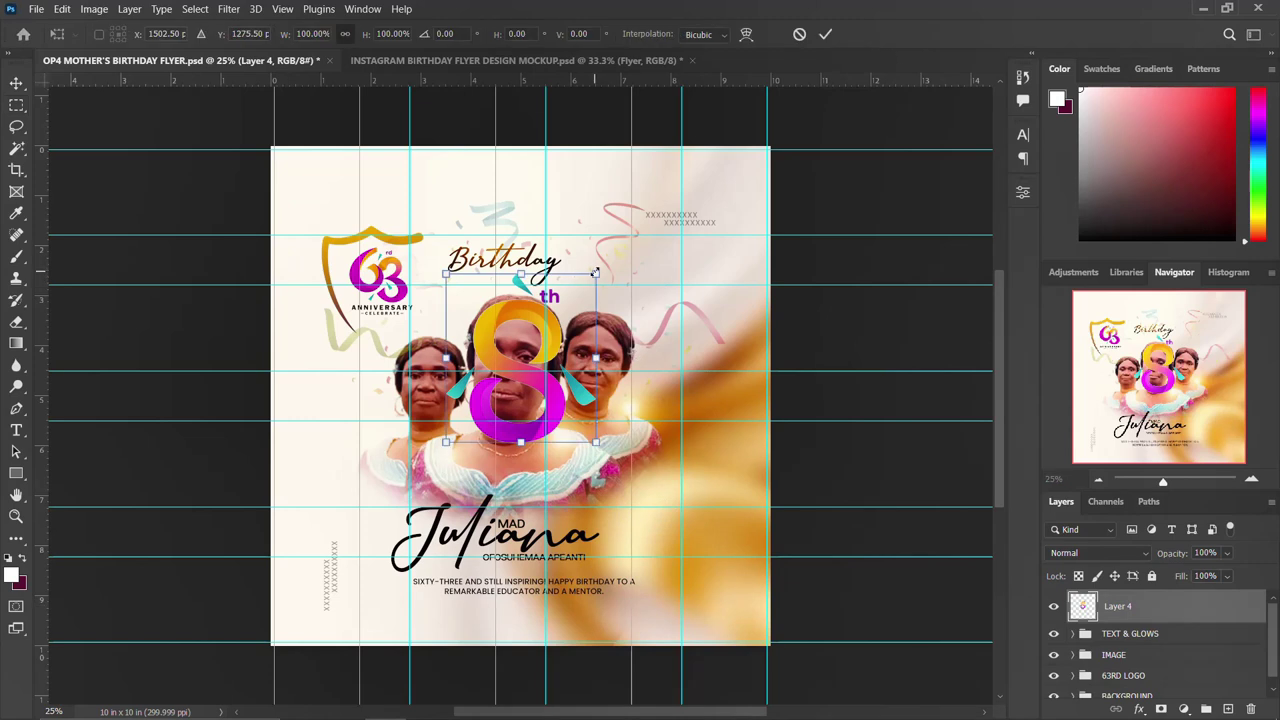
pyautogui.moveTo(595, 272); pyautogui.dragTo(640, 240)
pyautogui.moveTo(583, 361); pyautogui.dragTo(576, 386)
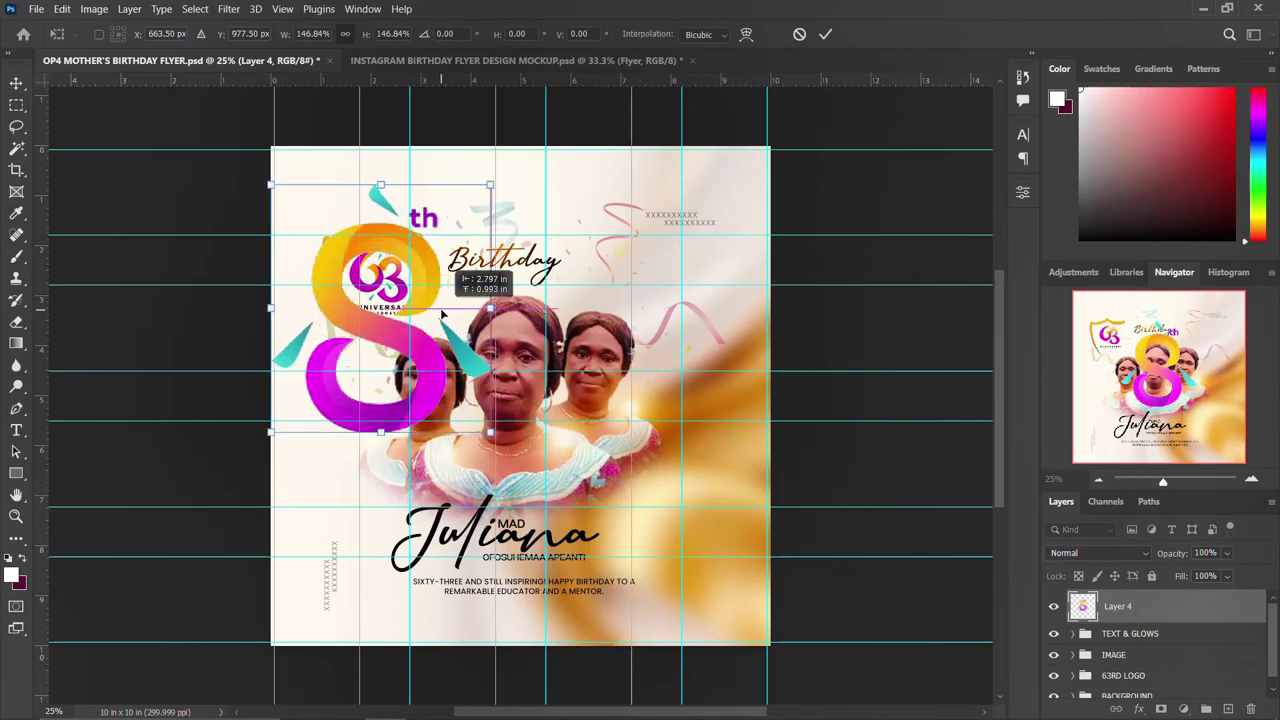
pyautogui.press('Return')
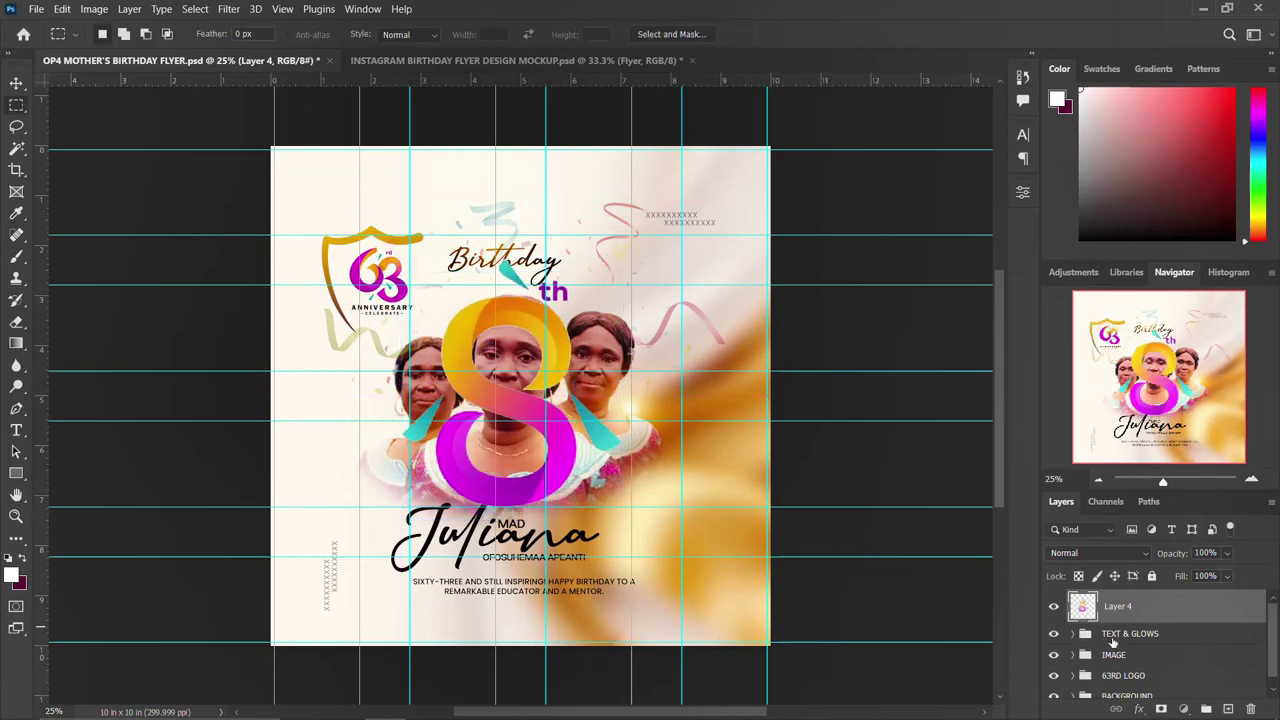
pyautogui.click(1092, 637)
pyautogui.scroll(-1, 1100, 665)
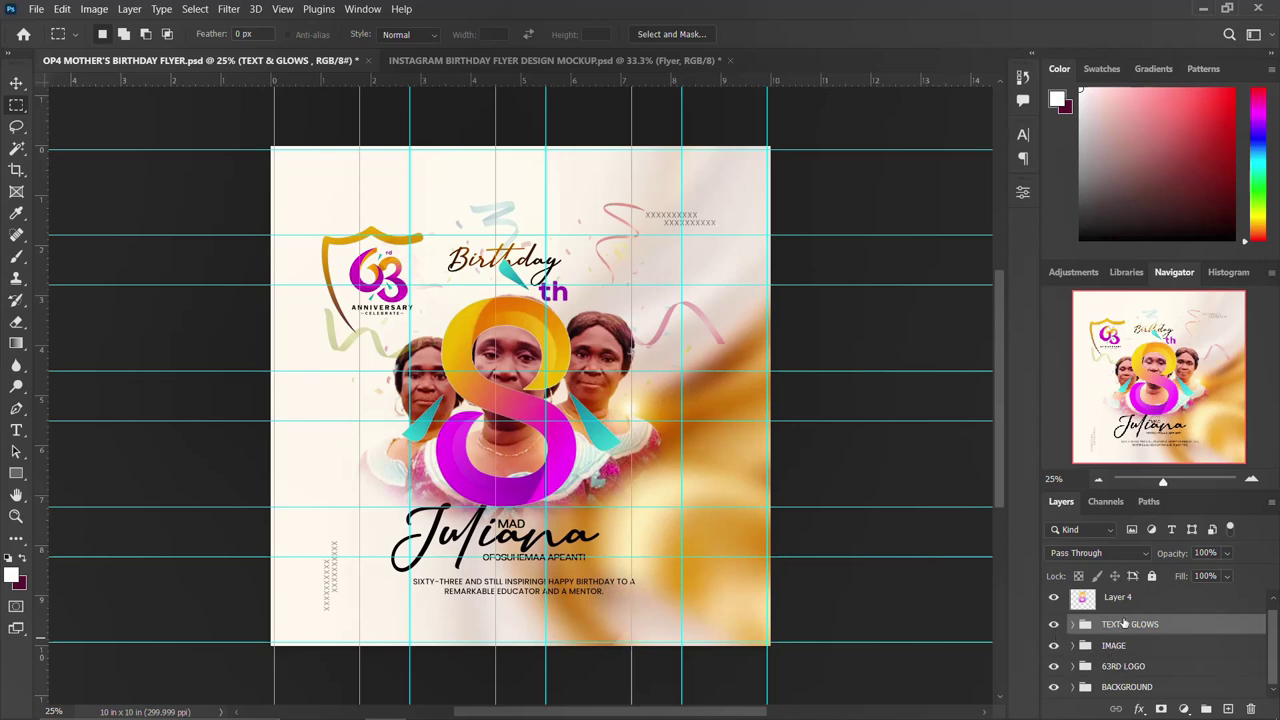
# Add a solid colour fill layer in black (000000) and put Layer 4 above it
pyautogui.click(1118, 598)
pyautogui.click(1183, 709)
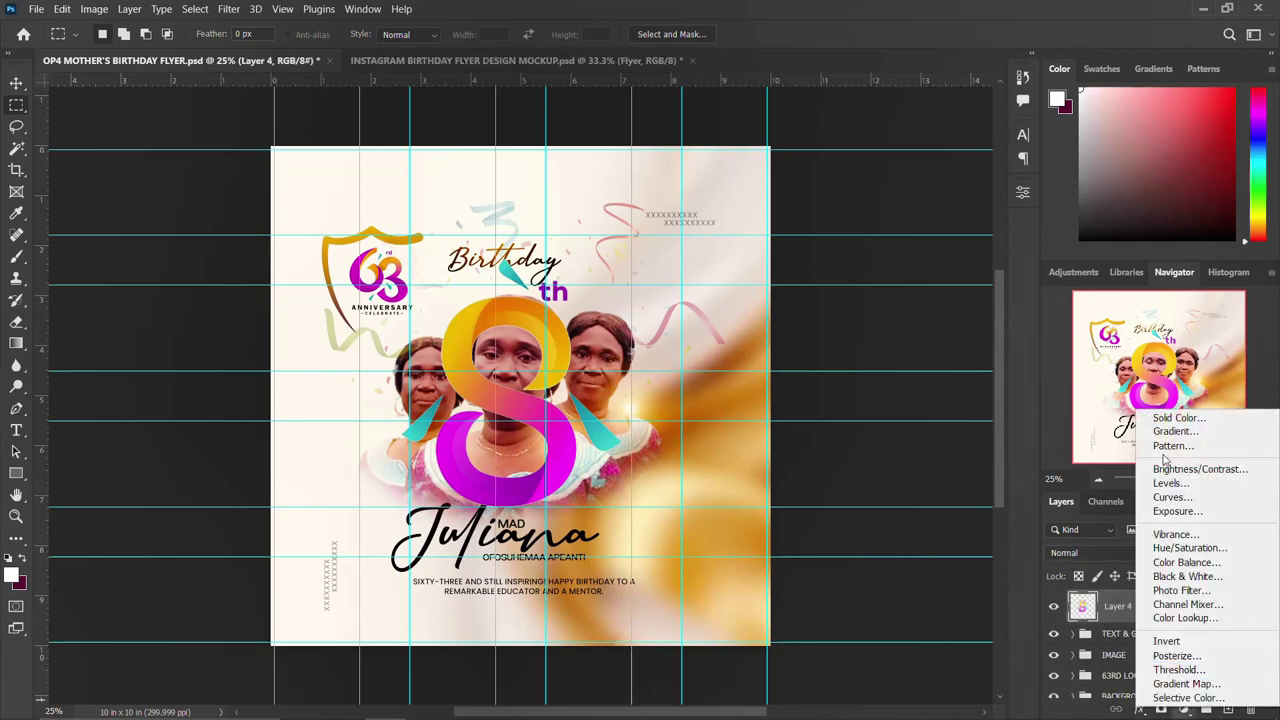
pyautogui.click(1178, 417)
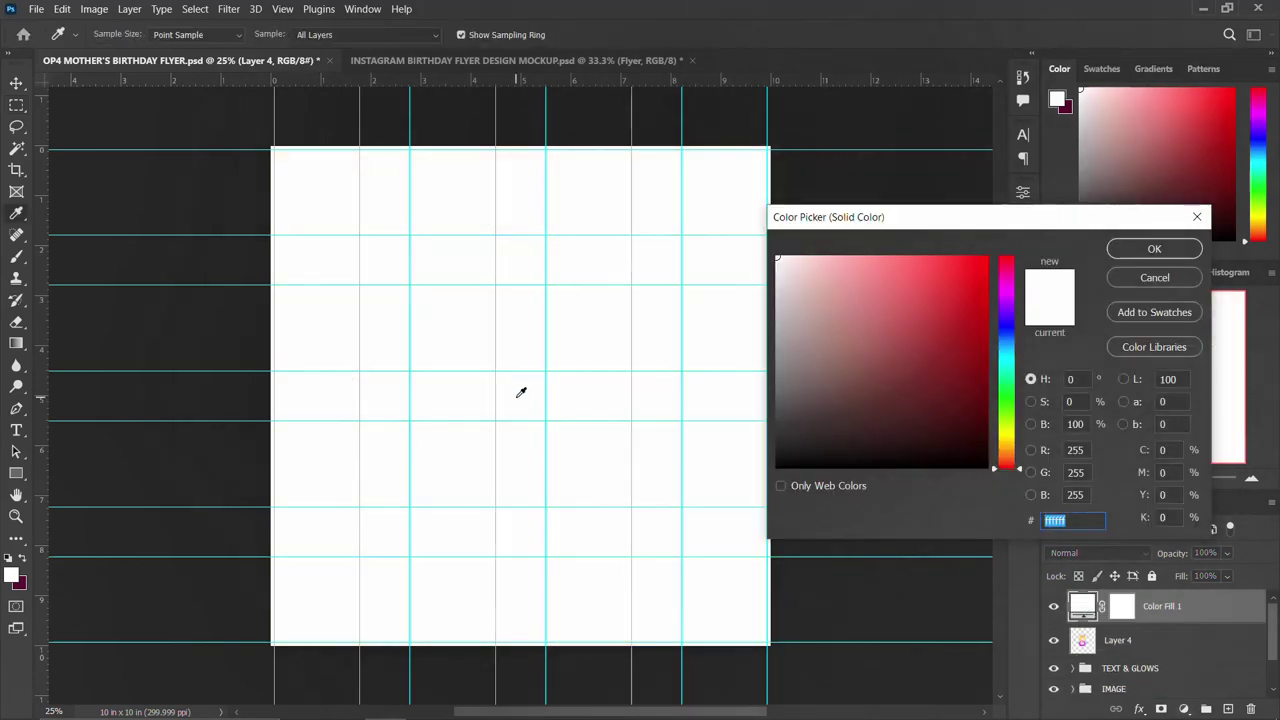
pyautogui.write('000000')
pyautogui.click(1142, 257)
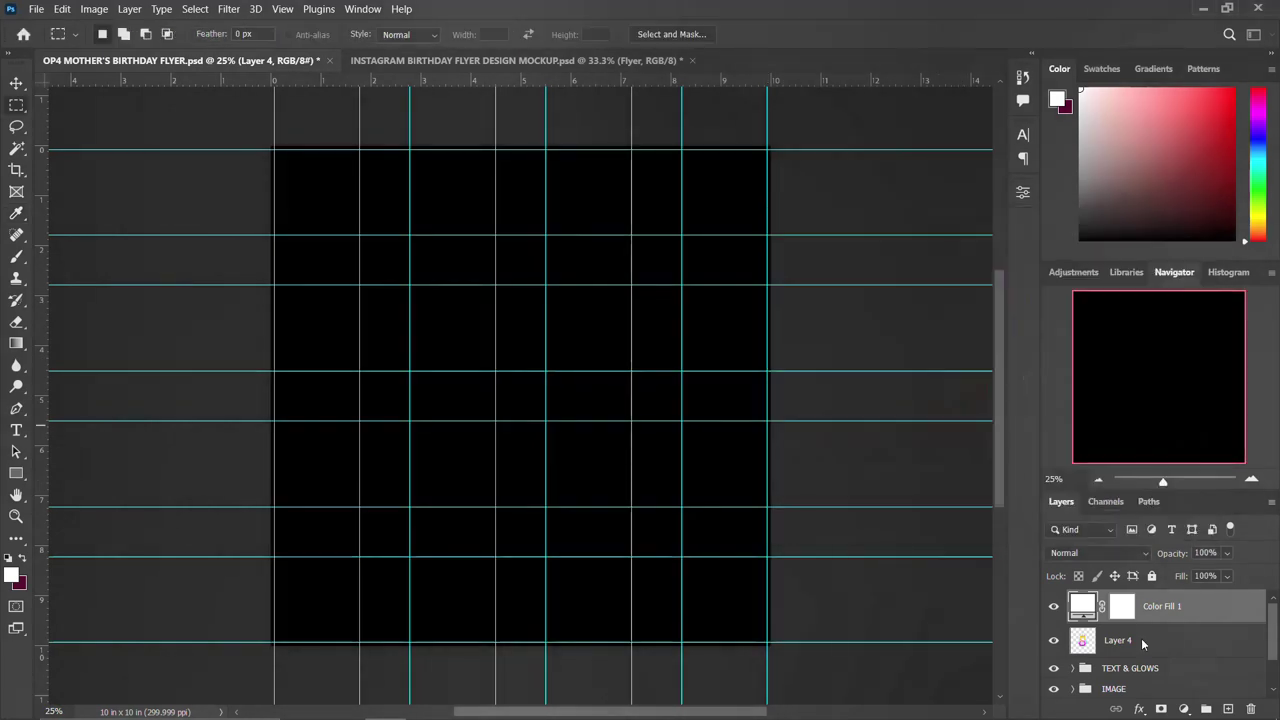
pyautogui.moveTo(1135, 640); pyautogui.dragTo(1143, 599)
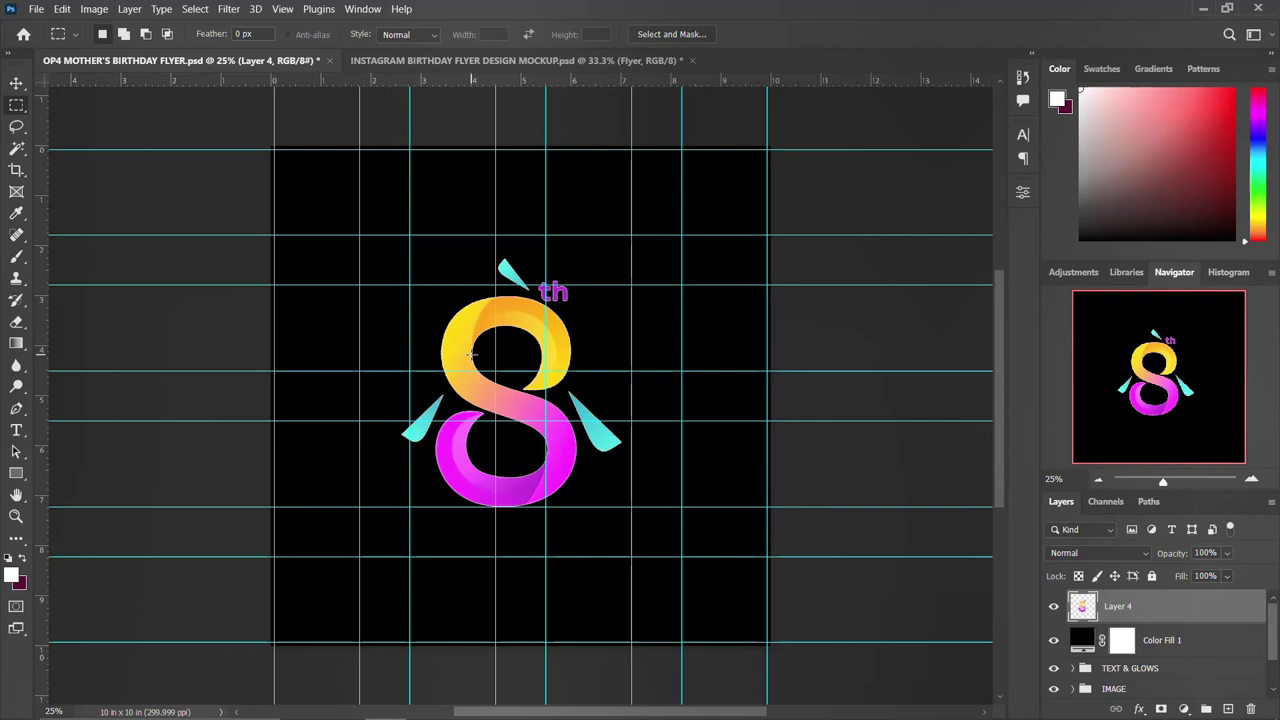
# Move the 8 logo to near the centre of the canvas
pyautogui.press('v')
pyautogui.moveTo(517, 309); pyautogui.dragTo(502, 346)
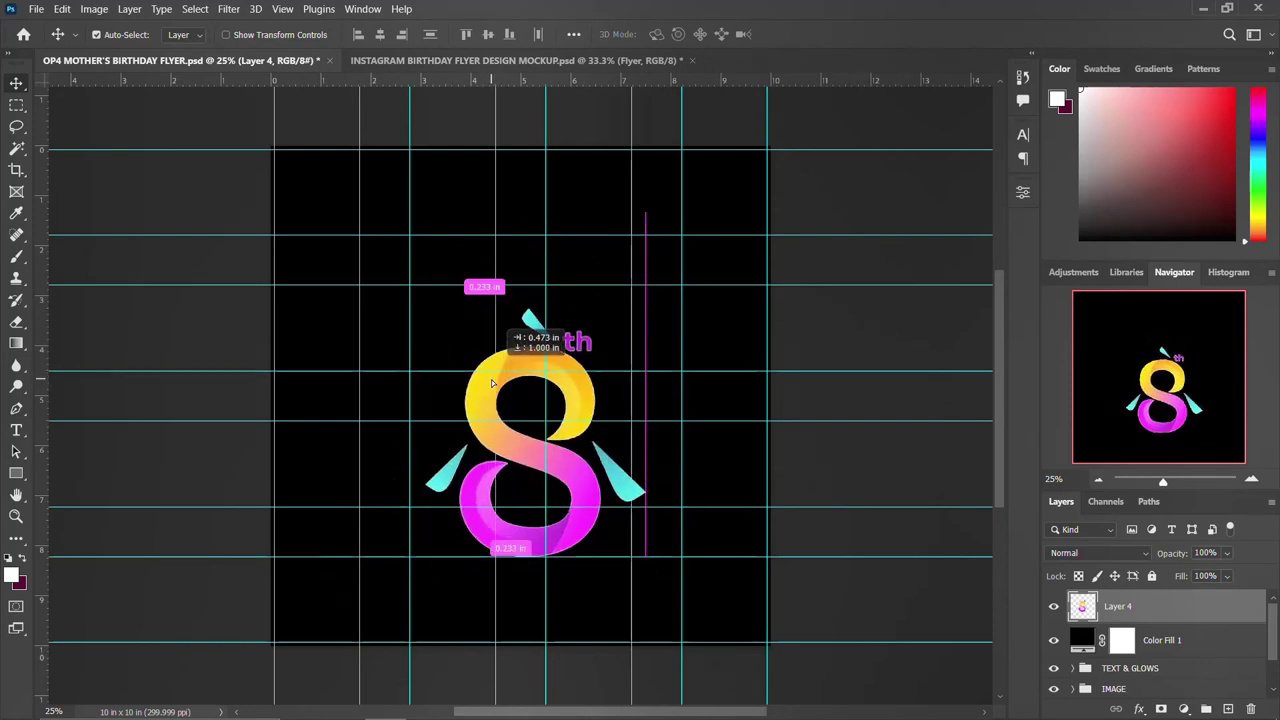
pyautogui.moveTo(502, 346); pyautogui.dragTo(537, 351)
pyautogui.moveTo(453, 712)
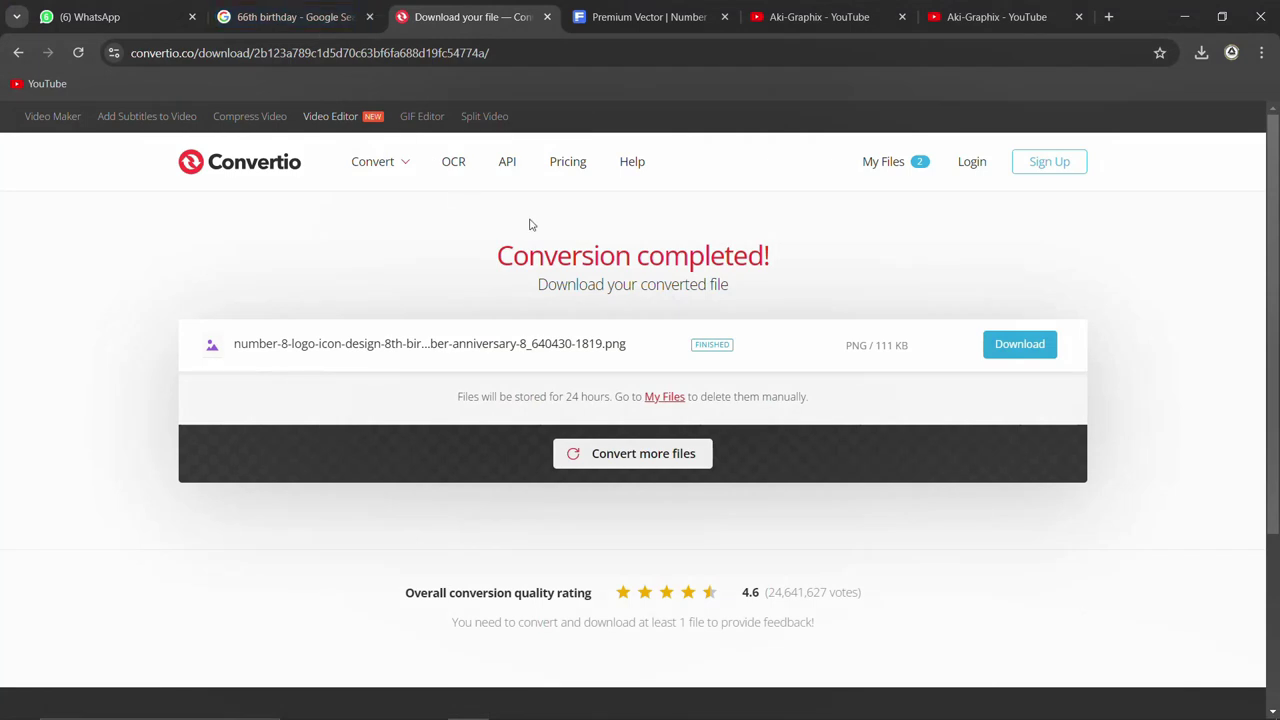
# Bring up Convertio's Conversion completed page for the 111 KB number-8 PNG in Chrome
pyautogui.moveTo(414, 140)
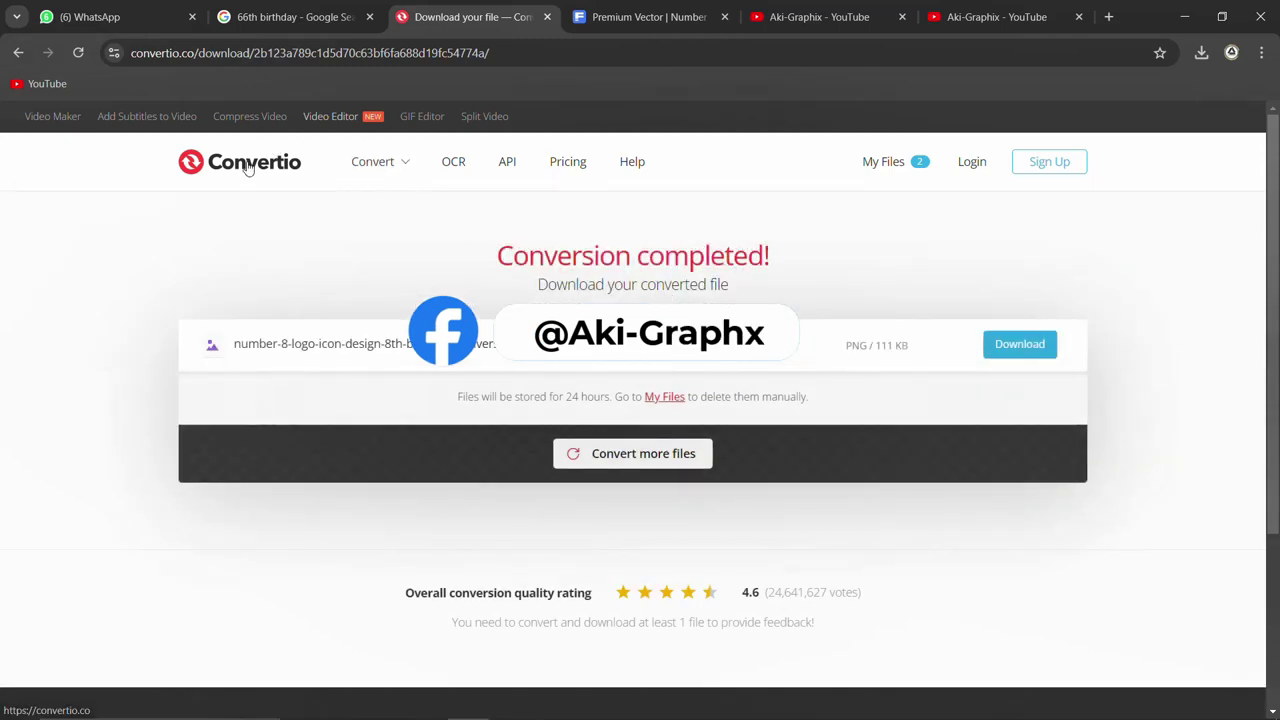
pyautogui.moveTo(197, 53); pyautogui.dragTo(127, 53)
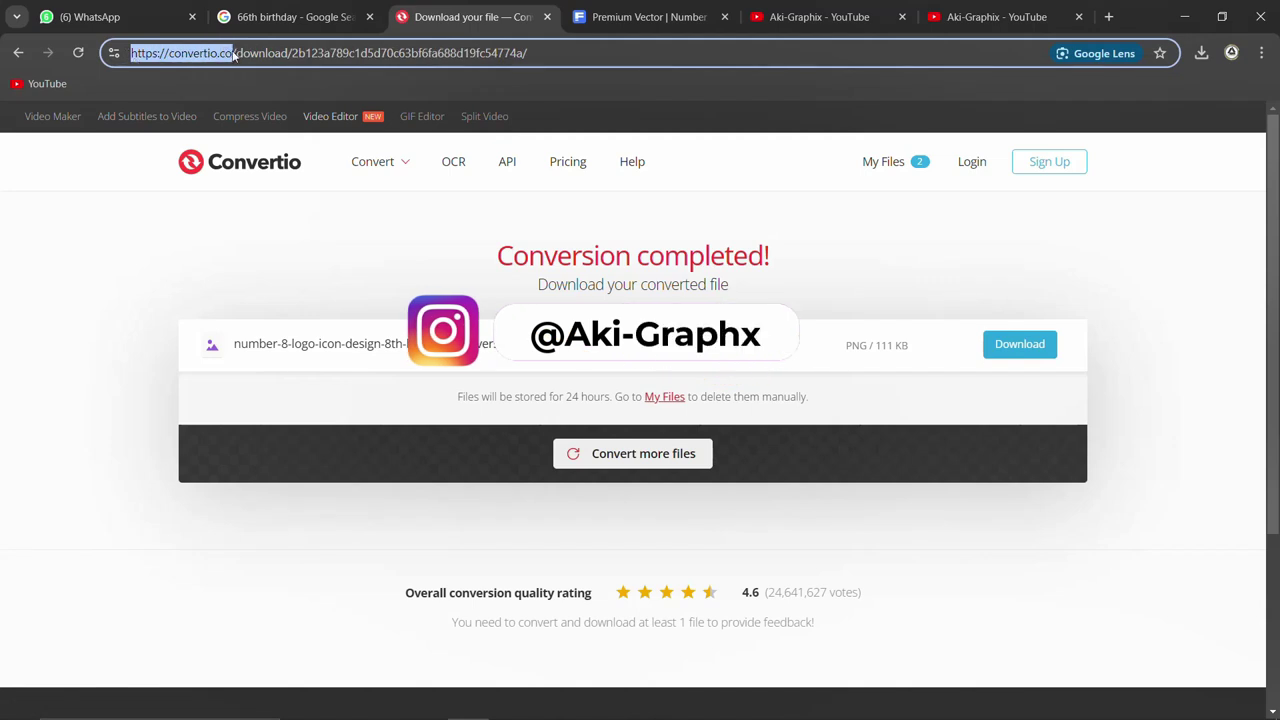
pyautogui.click(561, 58)
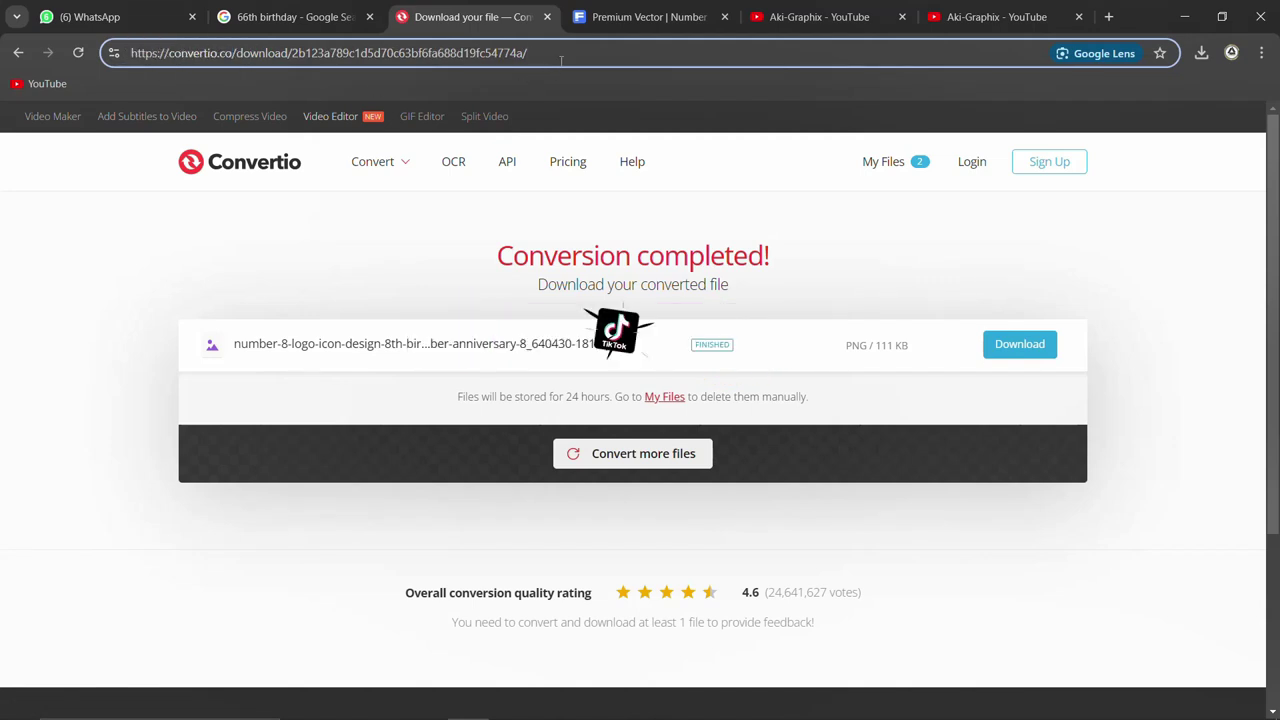